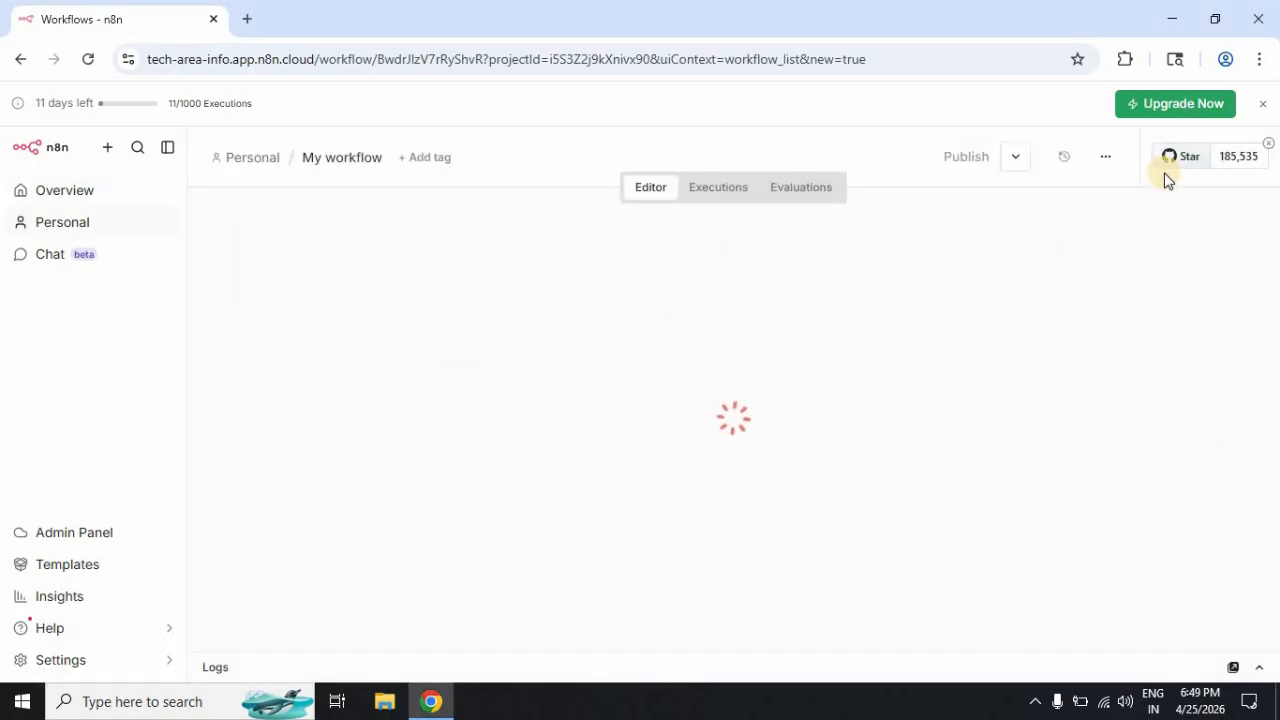
# Step: Rename the new workflow as "Telegram budget alert system"
pyautogui.click(338, 158)
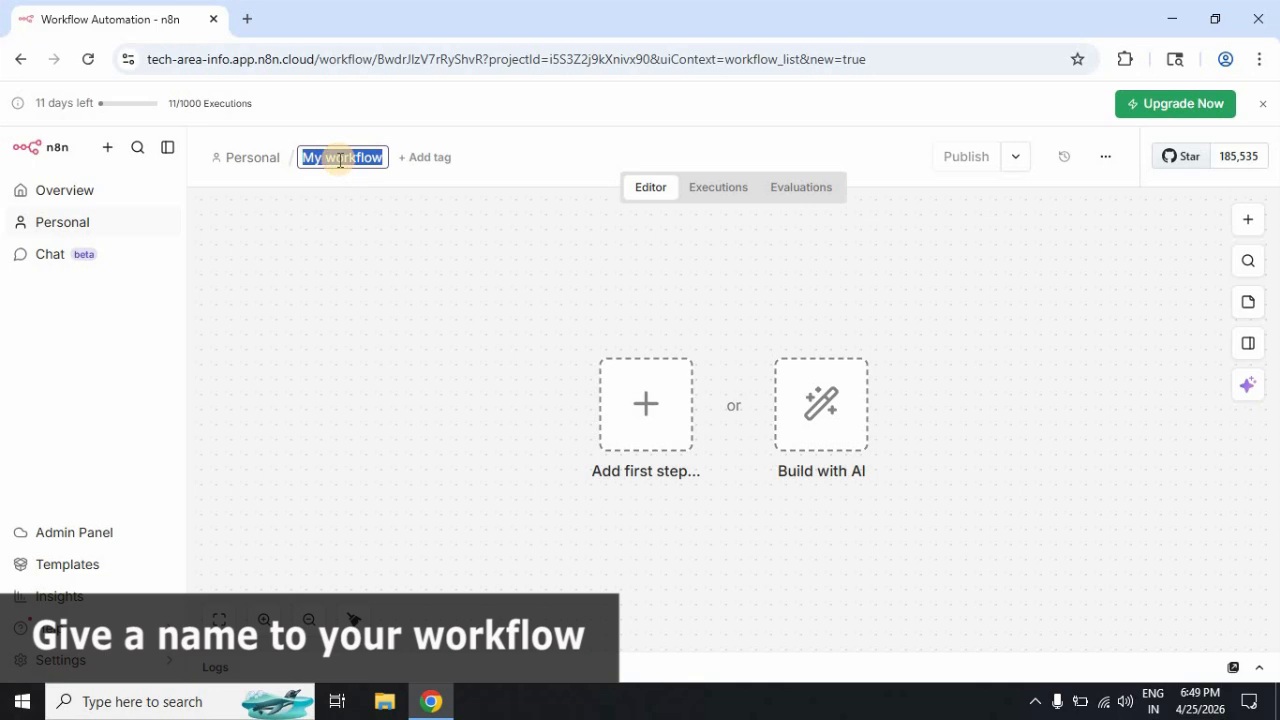
pyautogui.write('Telegram bu')
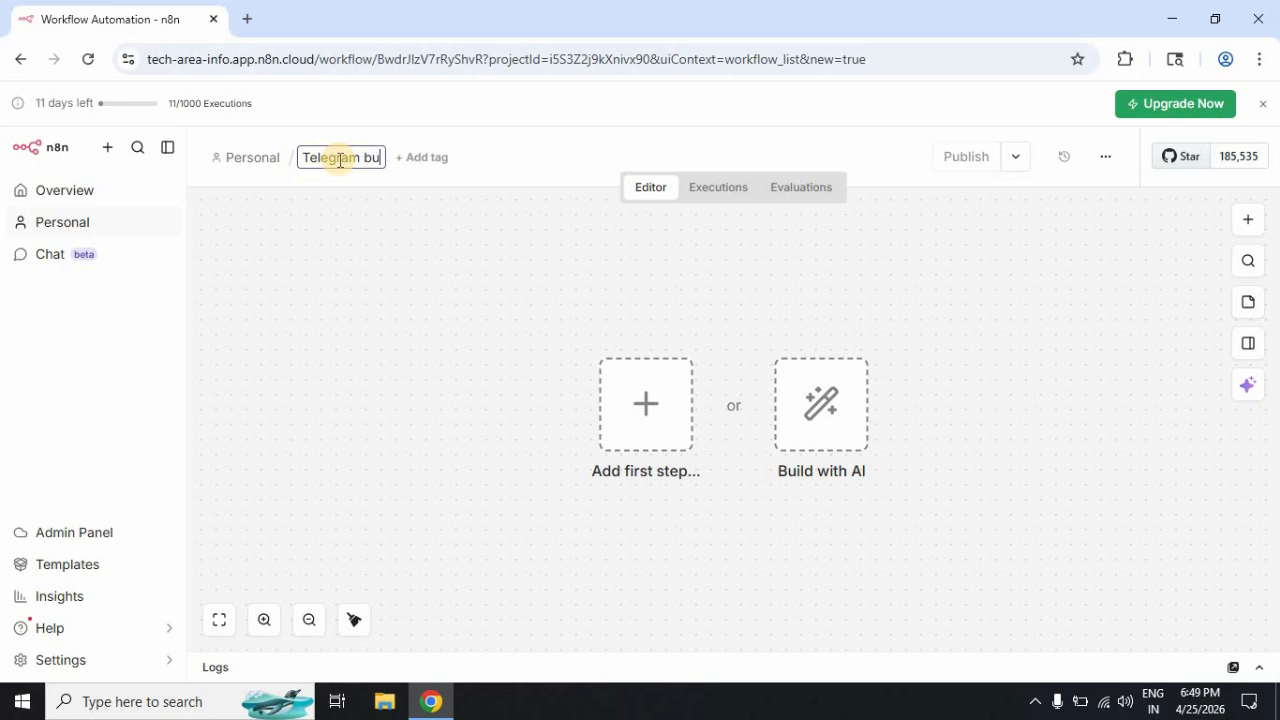
pyautogui.write('dget aler')
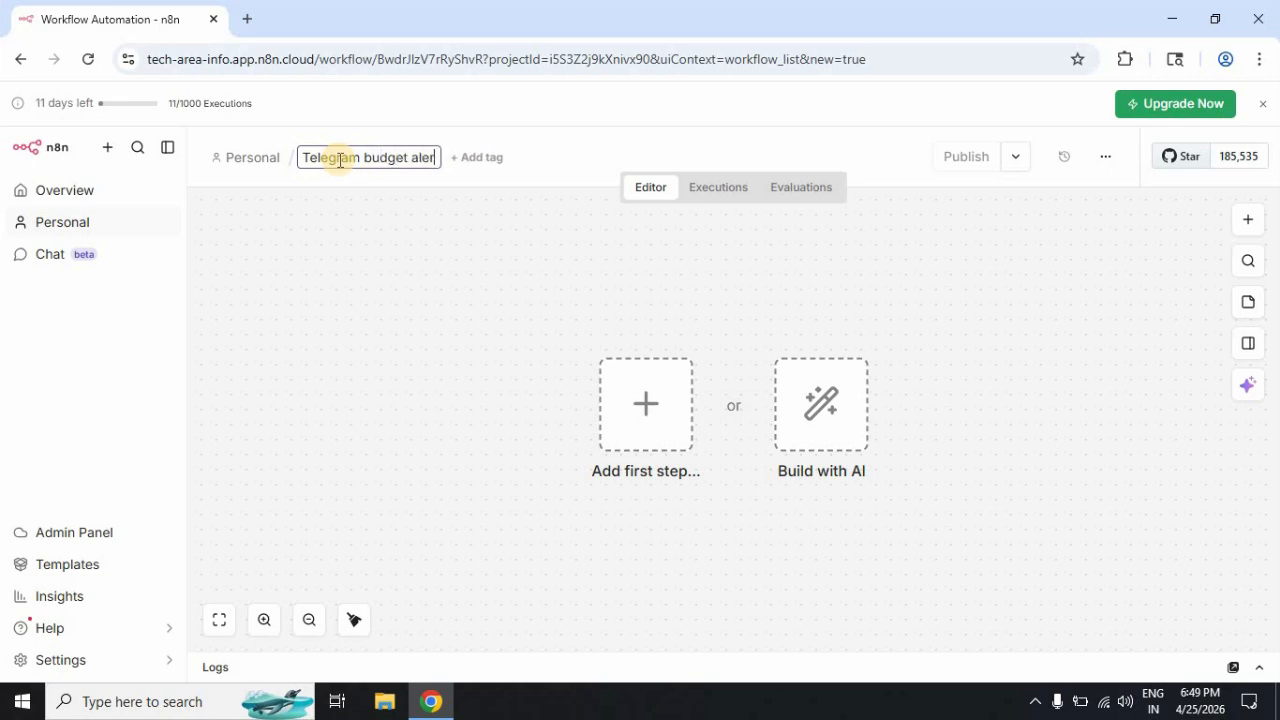
pyautogui.write('t syste')
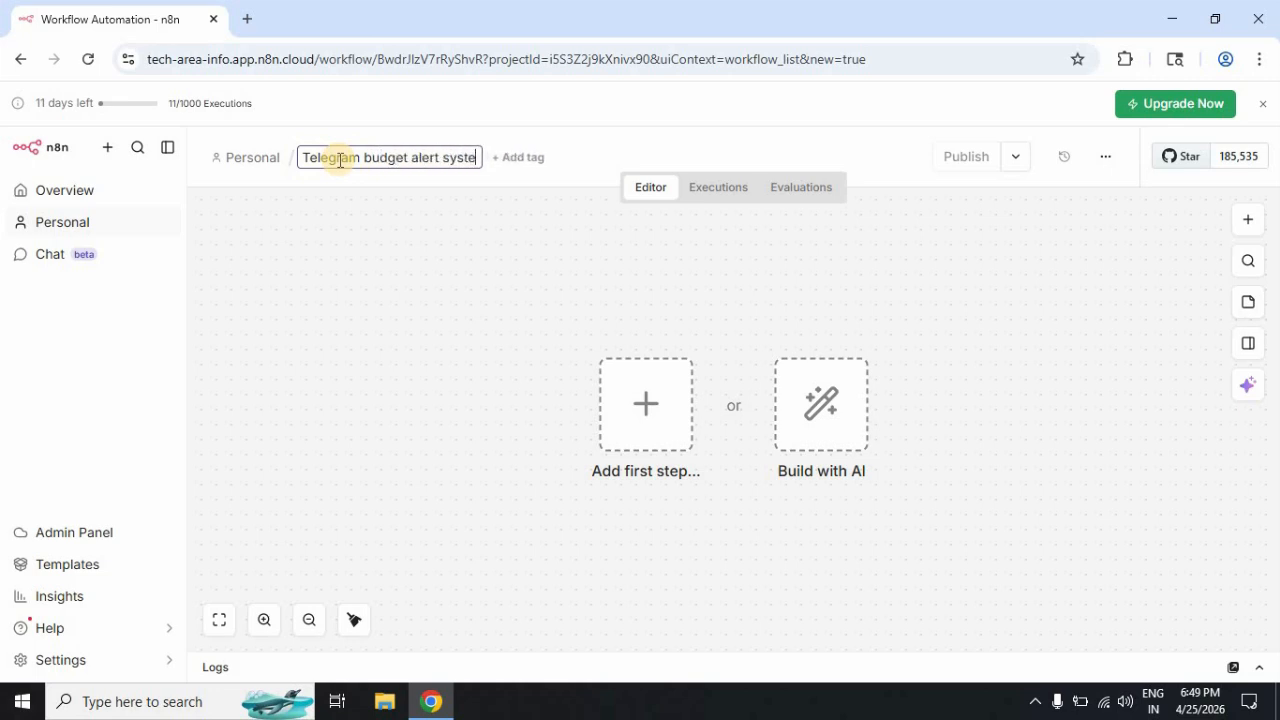
pyautogui.write('m')
pyautogui.press('Return')
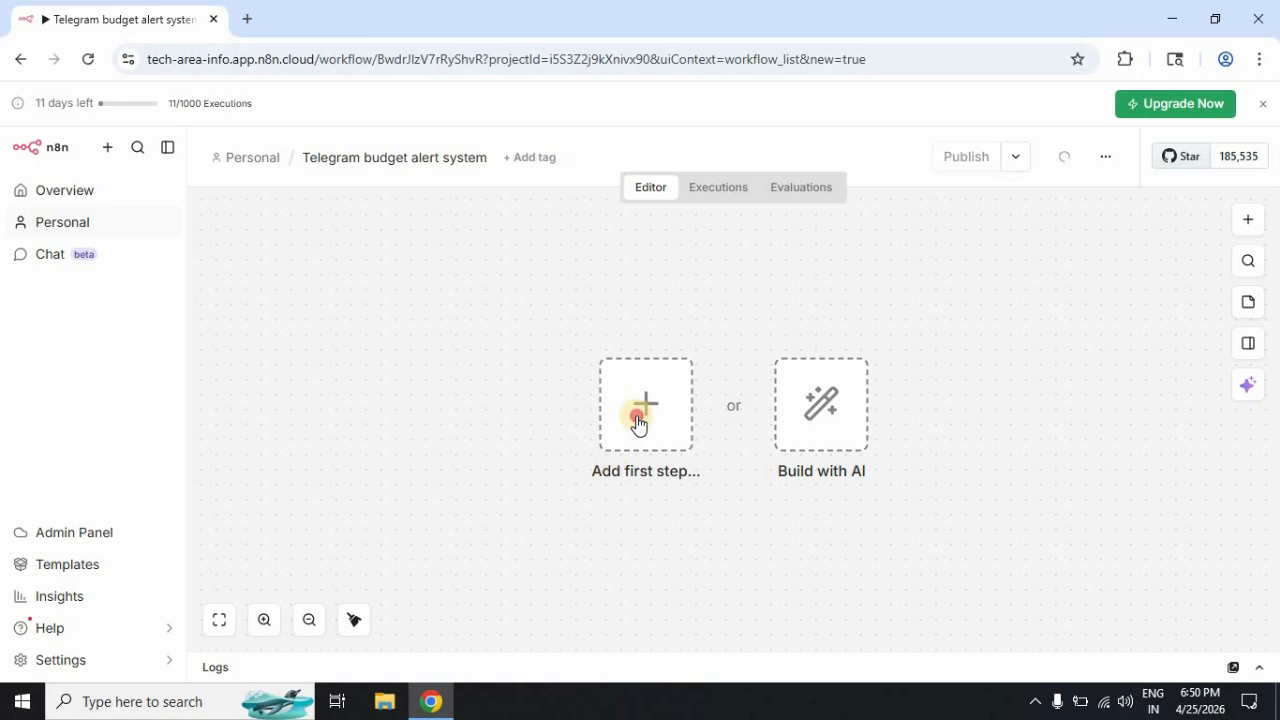
# Step: Add a Schedule Trigger as the first step of the workflow
pyautogui.click(636, 421)
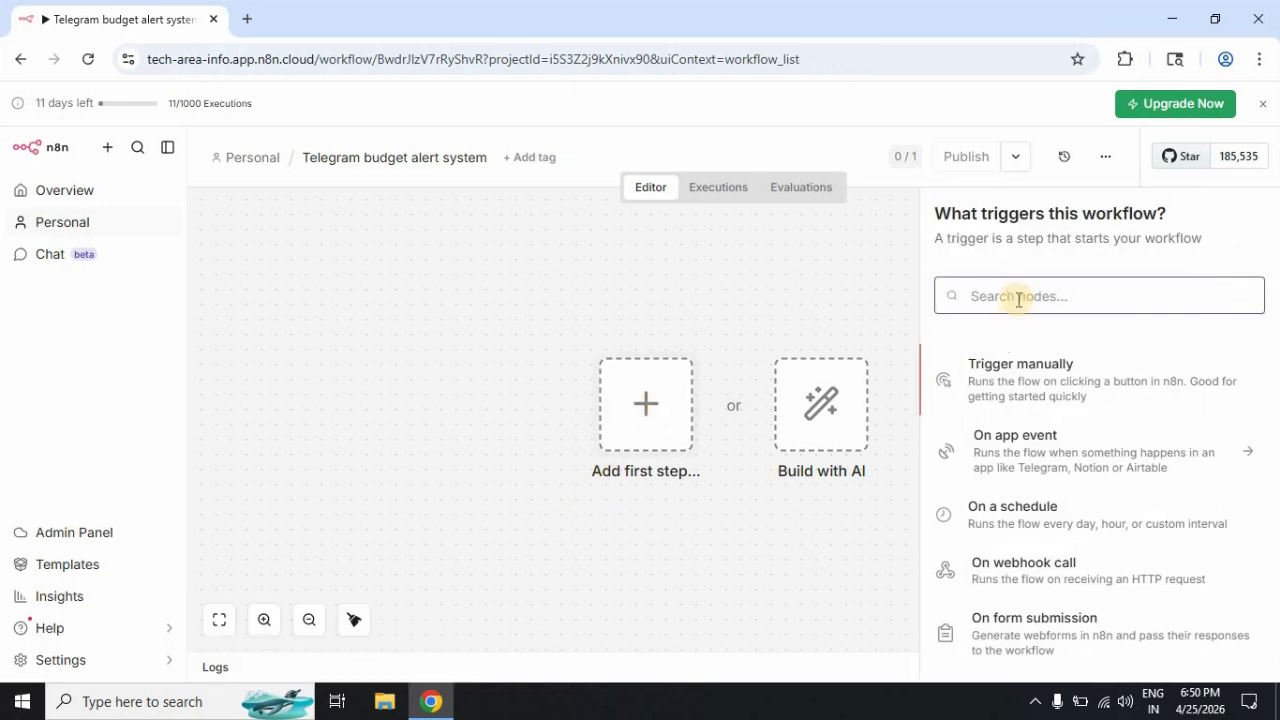
pyautogui.write('sched')
pyautogui.click(1040, 370)
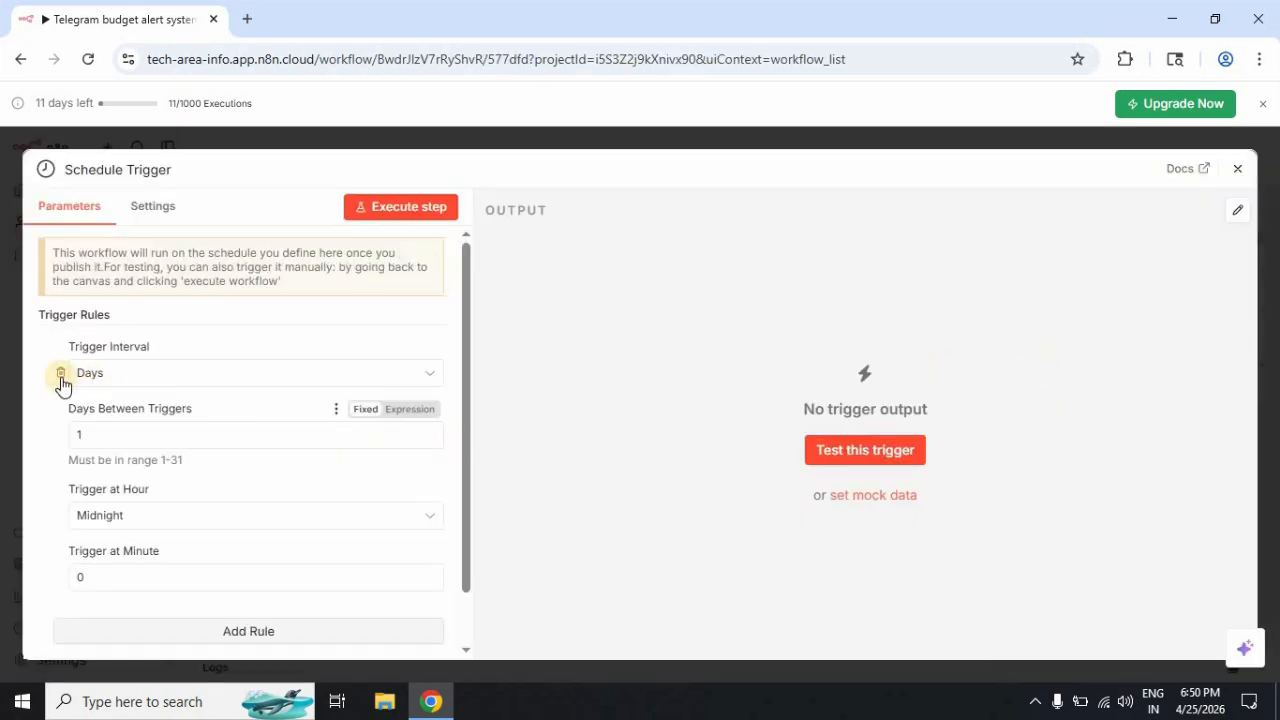
# Step: Set the Schedule Trigger's interval to Minutes with 1 minute between triggers, and return to the canvas
pyautogui.click(285, 380)
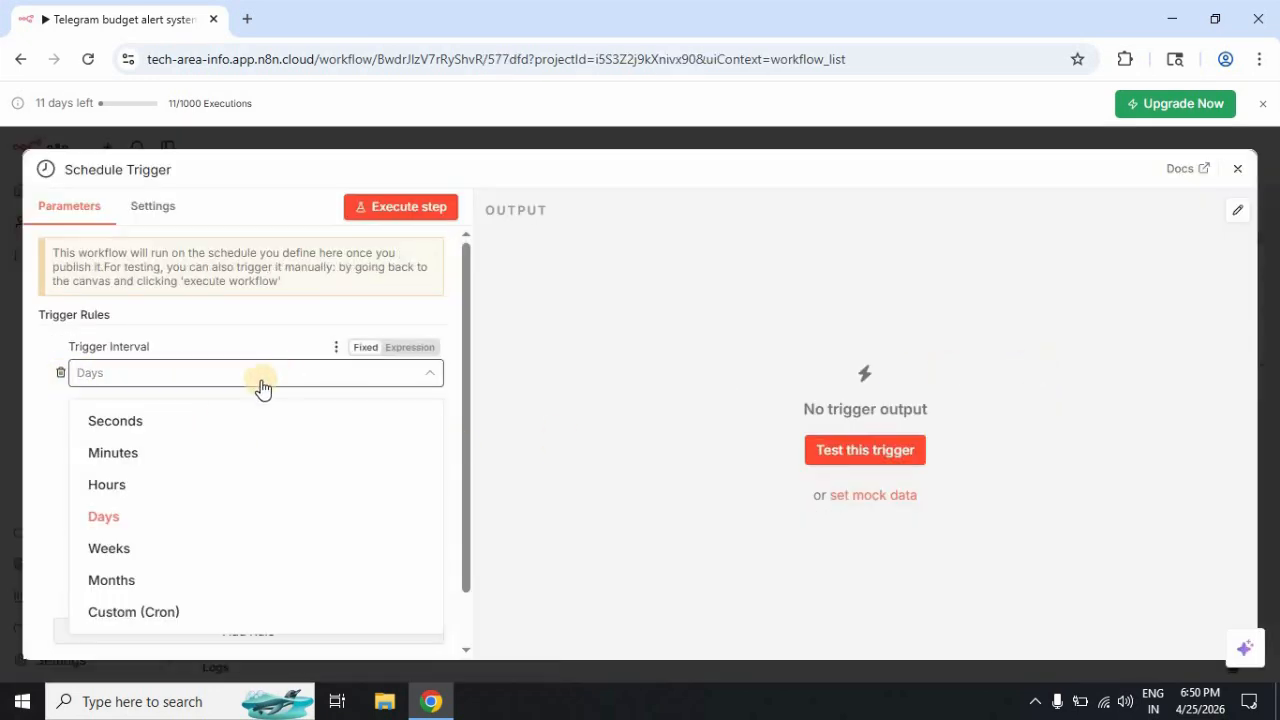
pyautogui.click(129, 453)
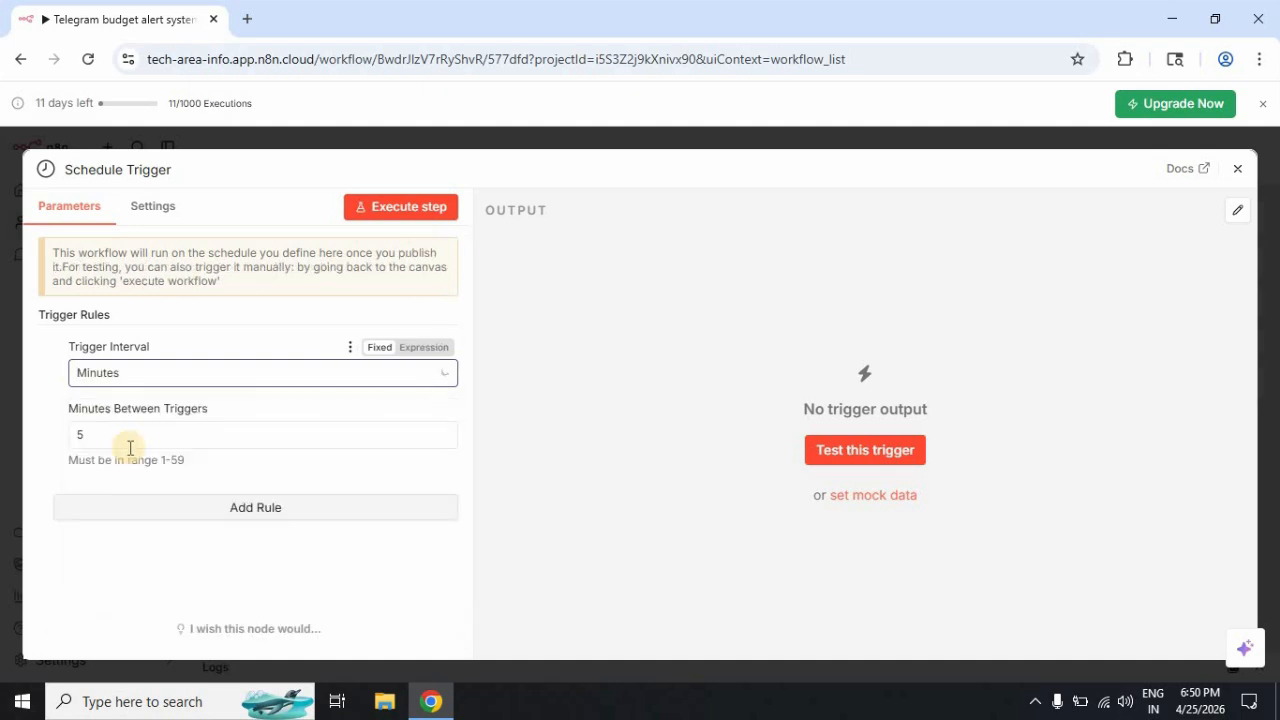
pyautogui.click(79, 438)
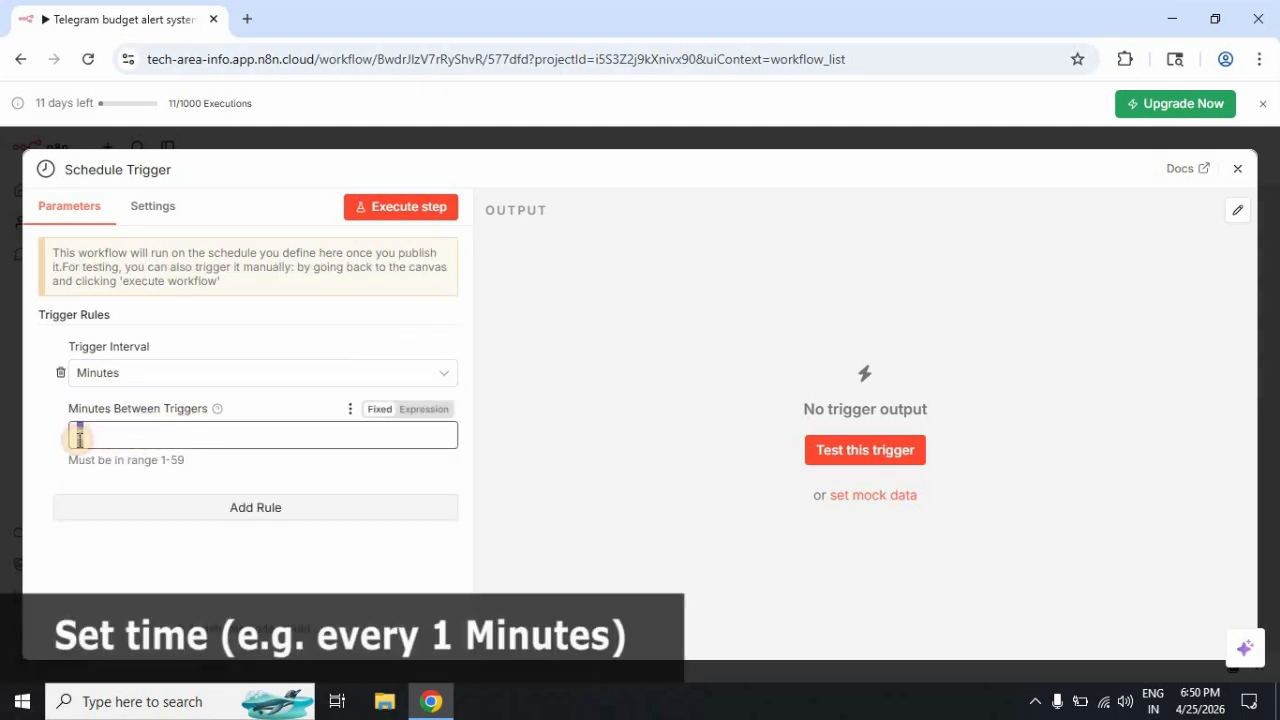
pyautogui.write('1')
pyautogui.click(134, 543)
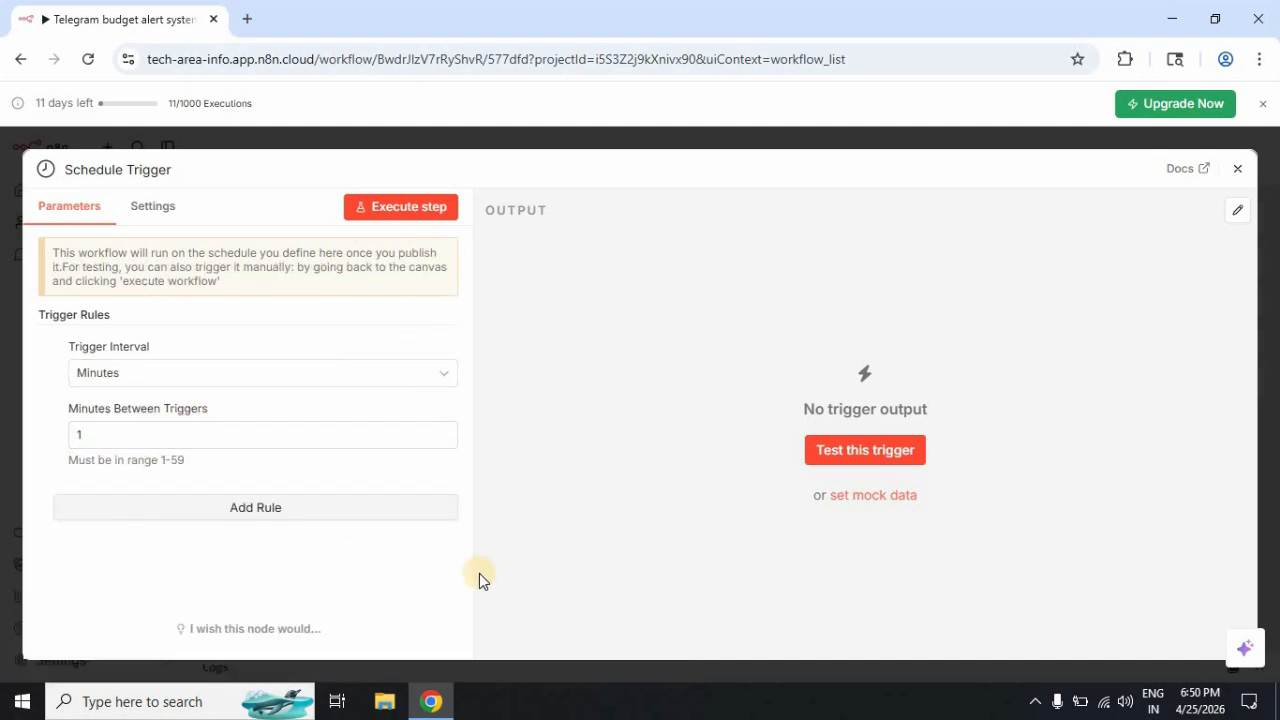
pyautogui.click(1237, 174)
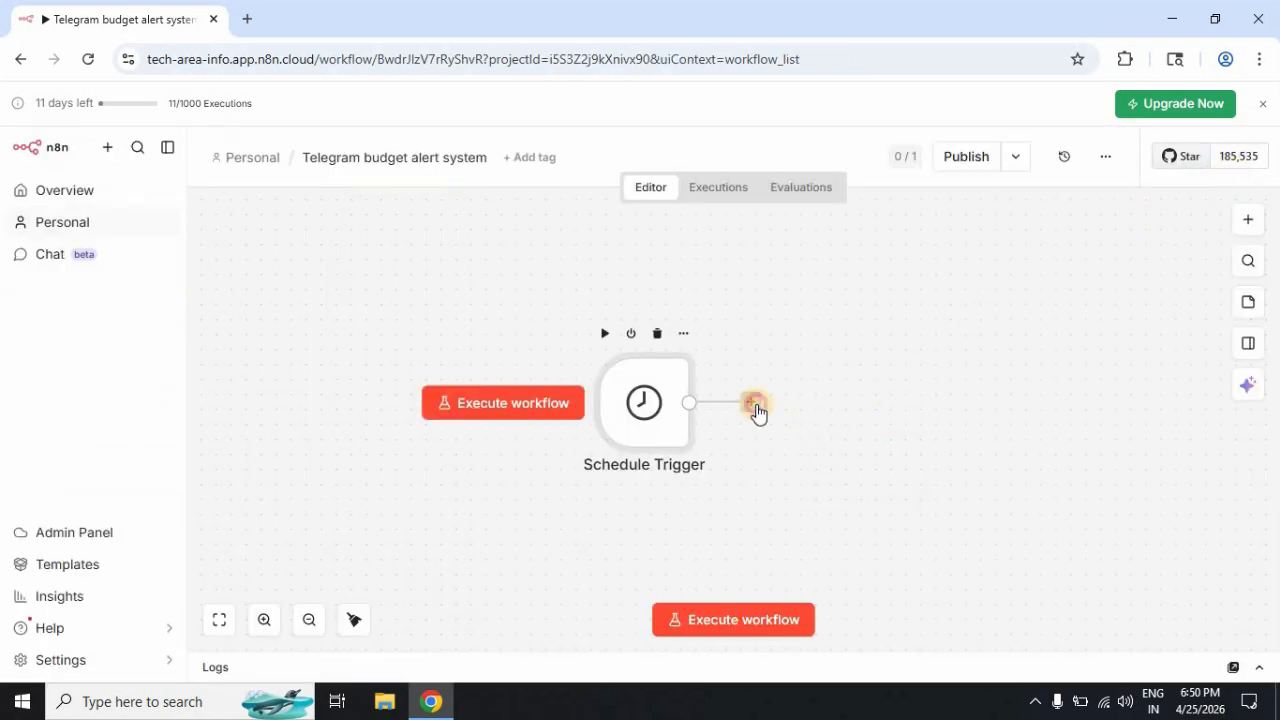
# Step: Add a Google Sheets node with the "Get row(s) in sheet" action after the Schedule Trigger
pyautogui.click(753, 405)
pyautogui.click(1012, 274)
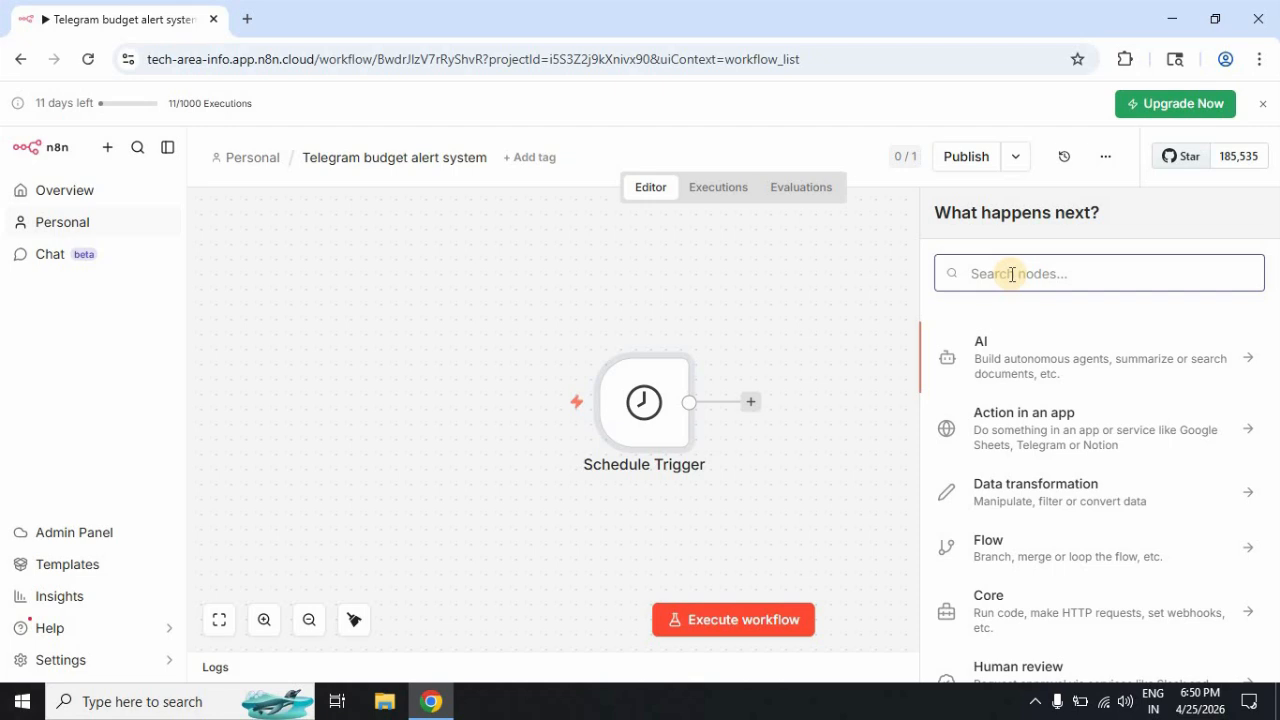
pyautogui.write('shee')
pyautogui.click(1043, 343)
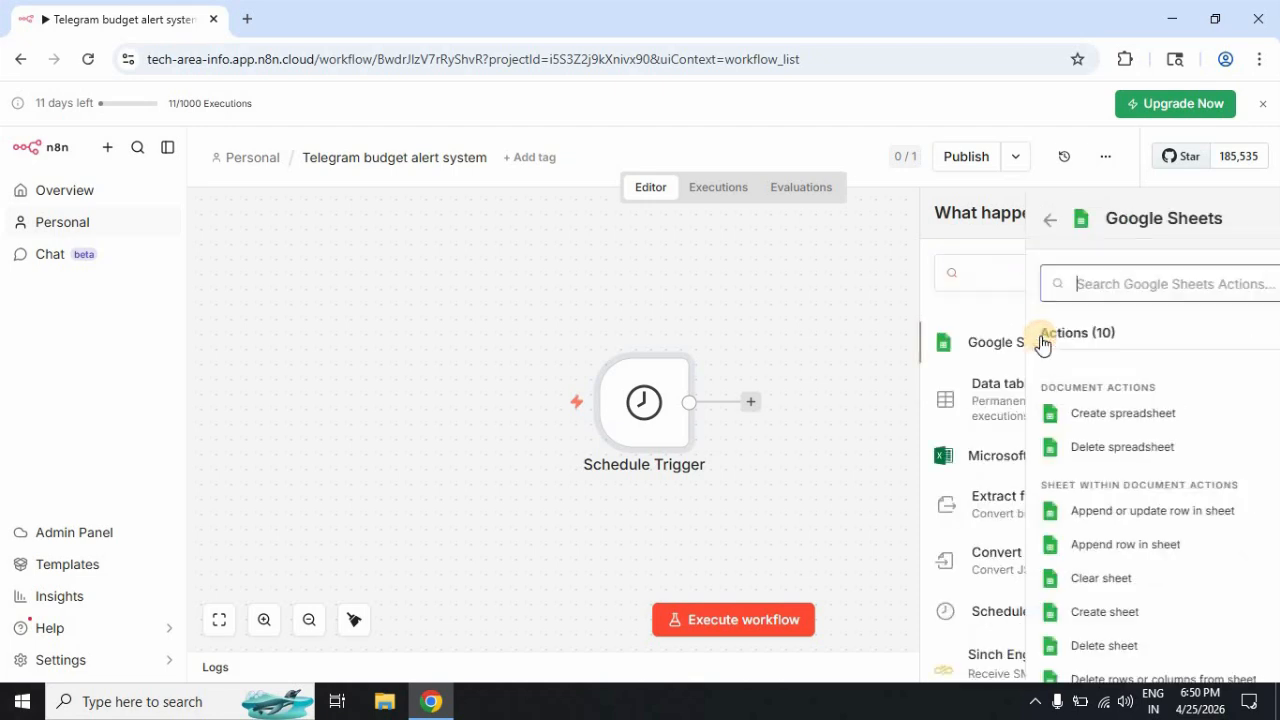
pyautogui.scroll(-3, 1120, 466)
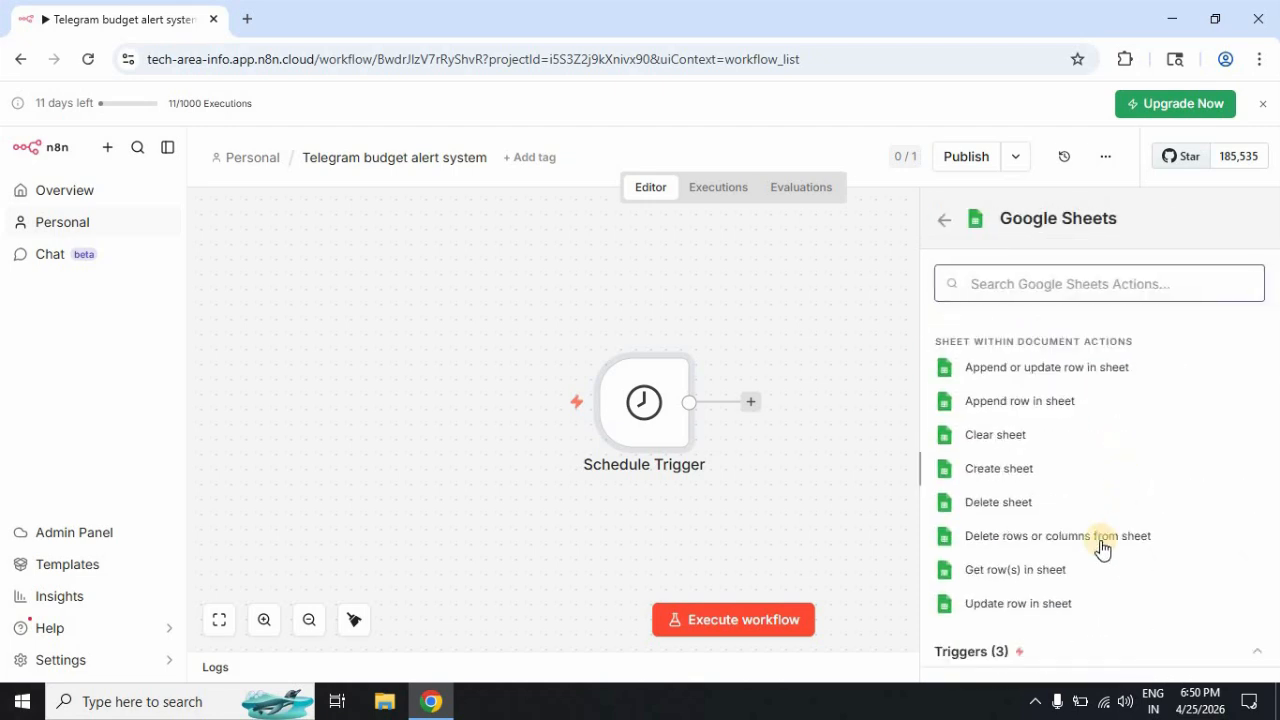
pyautogui.click(1040, 572)
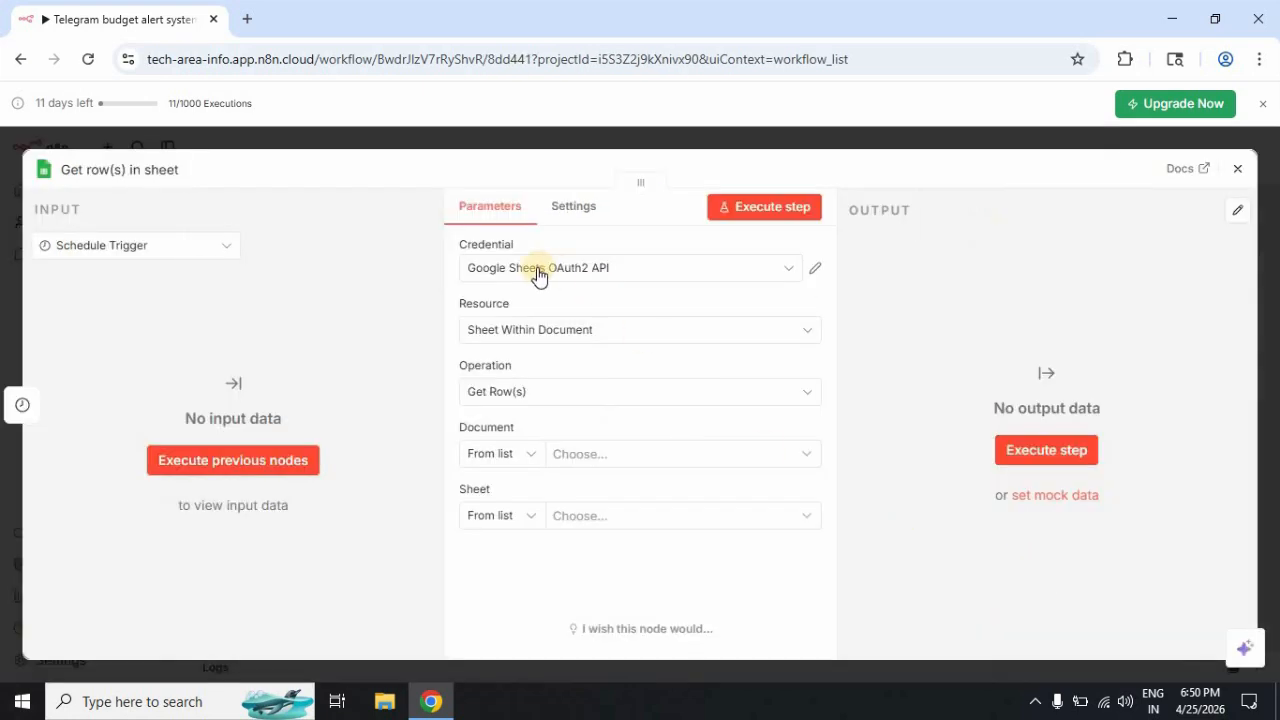
# Step: Check the connection of the Google Sheets OAuth2 API credential, and select Daily Expense Sheet as the node's document
pyautogui.click(780, 270)
pyautogui.click(815, 270)
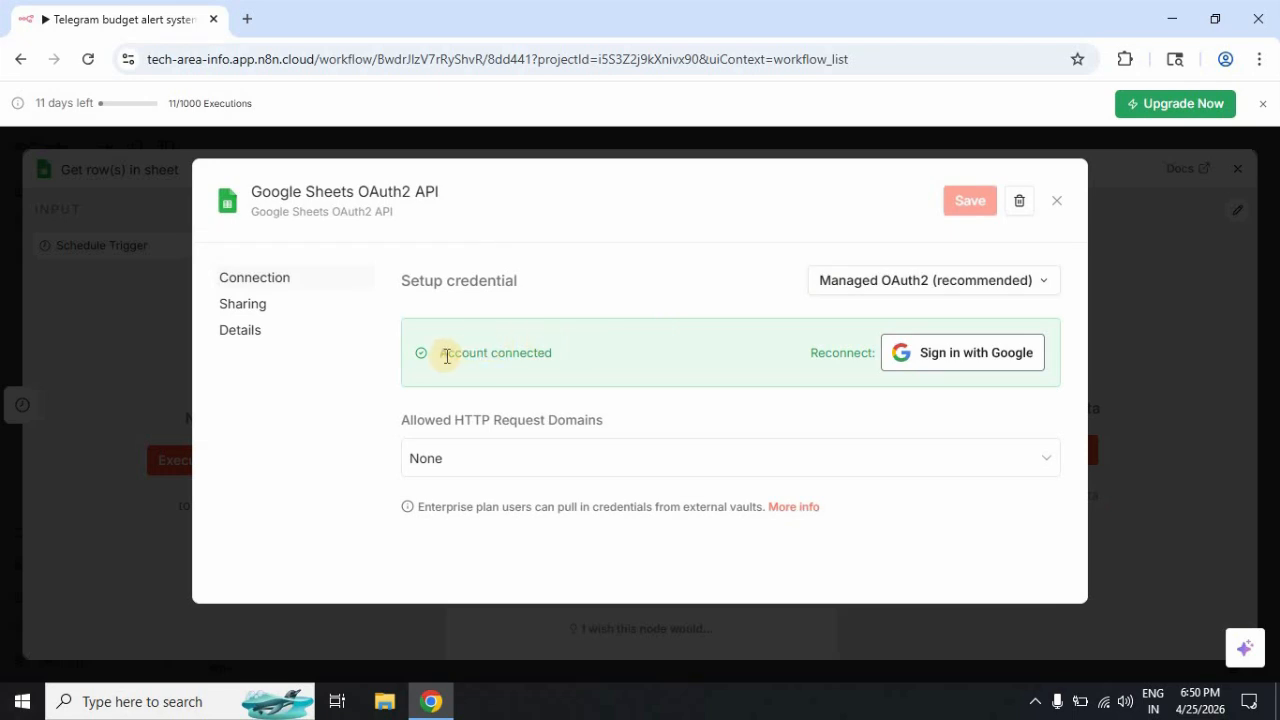
pyautogui.moveTo(440, 354); pyautogui.dragTo(564, 358)
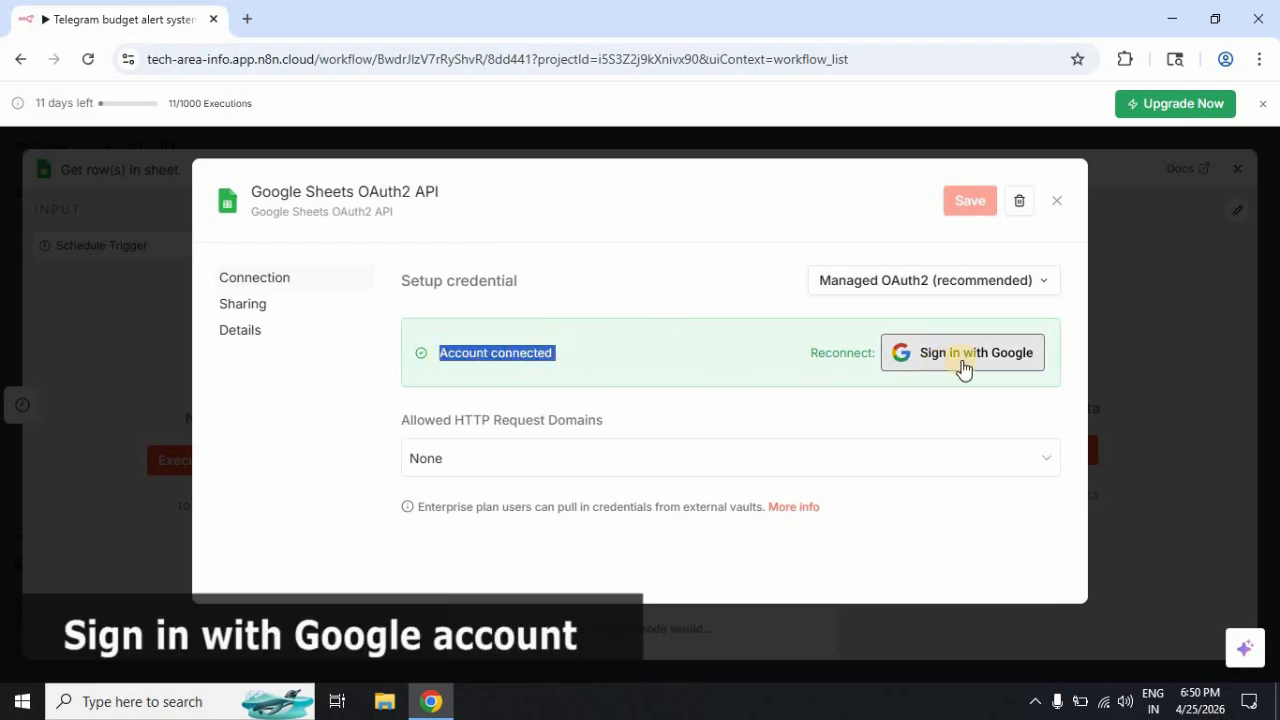
pyautogui.click(1057, 202)
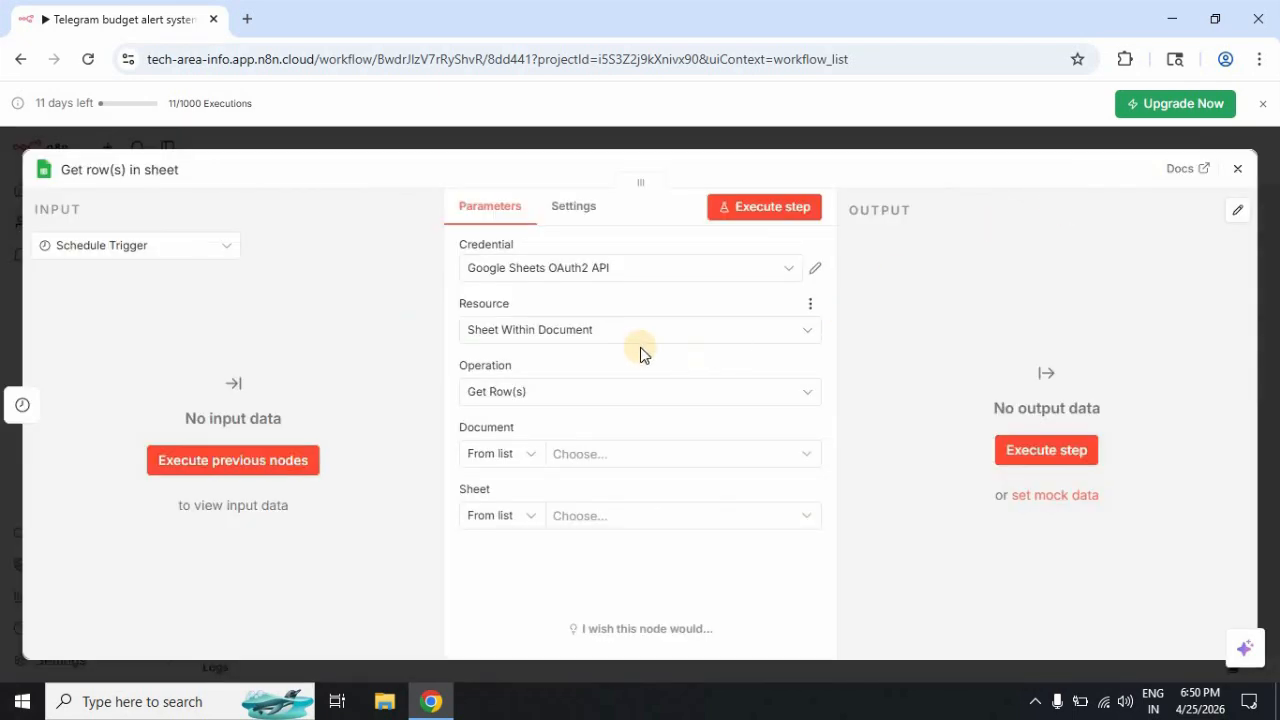
pyautogui.click(805, 460)
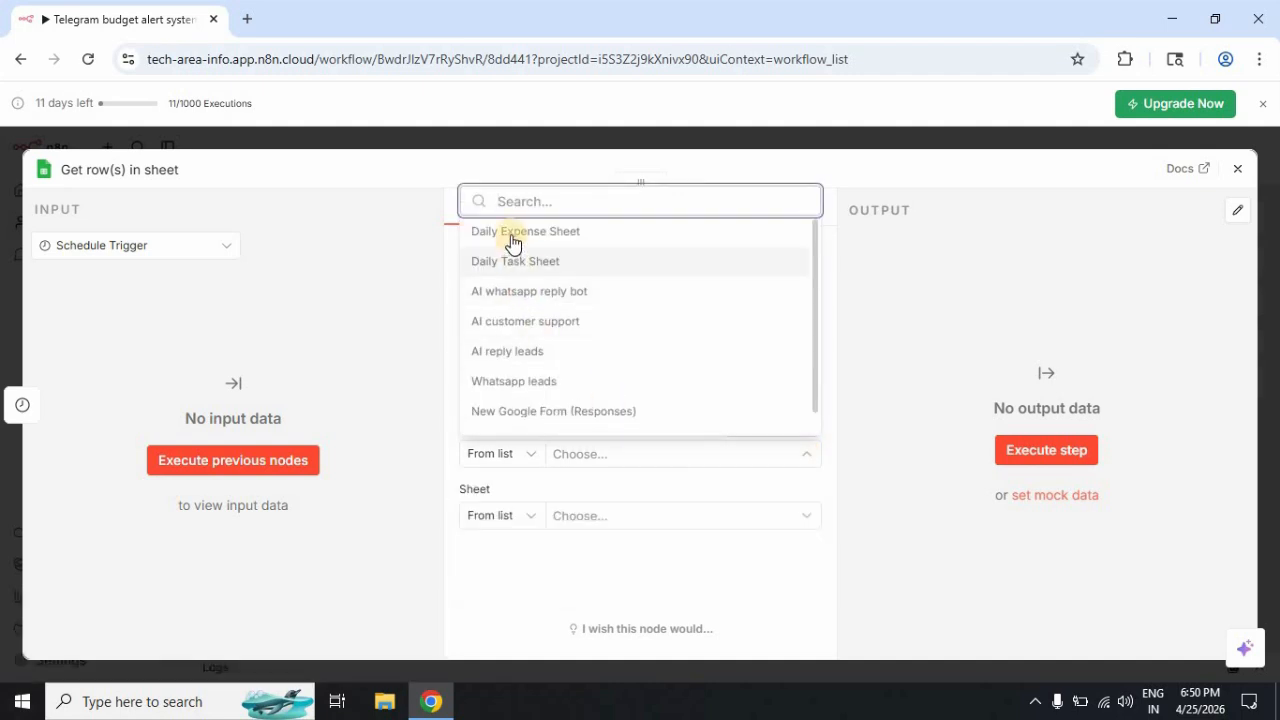
pyautogui.click(549, 233)
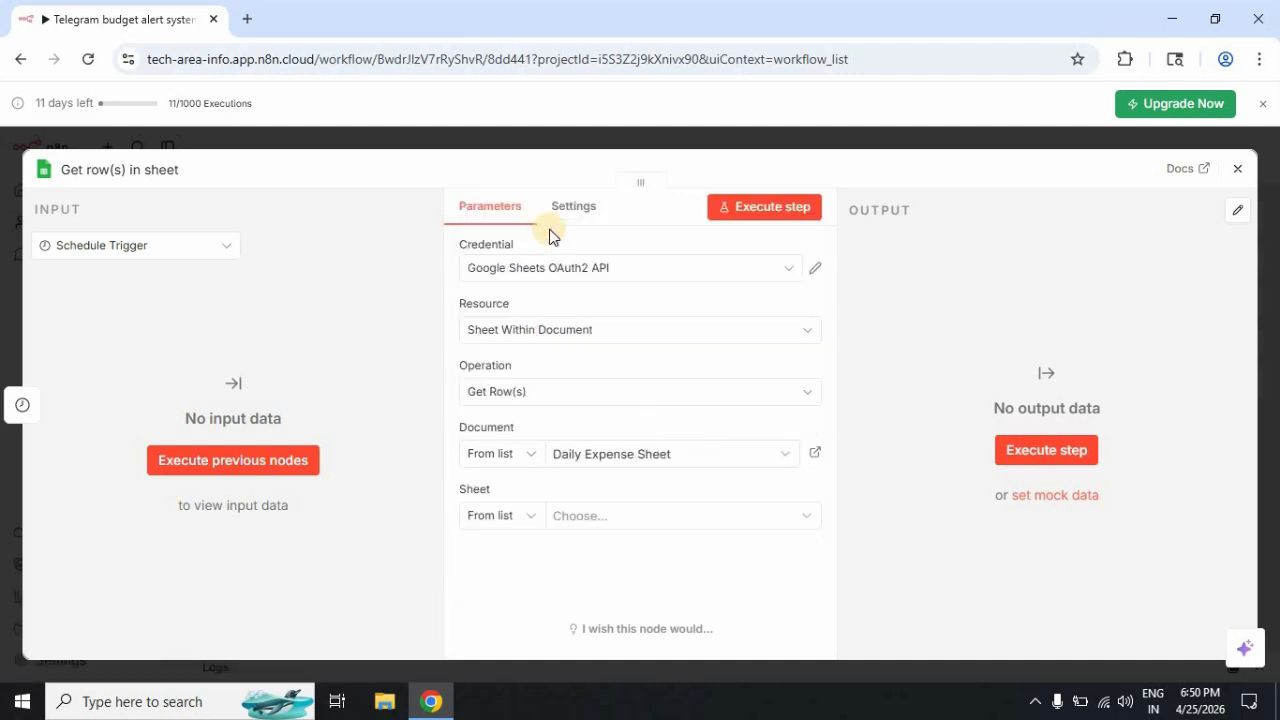
# Step: Open the Daily Expense Sheet in Google Sheets, review its expense categories, and return to the n8n workflow
pyautogui.click(250, 28)
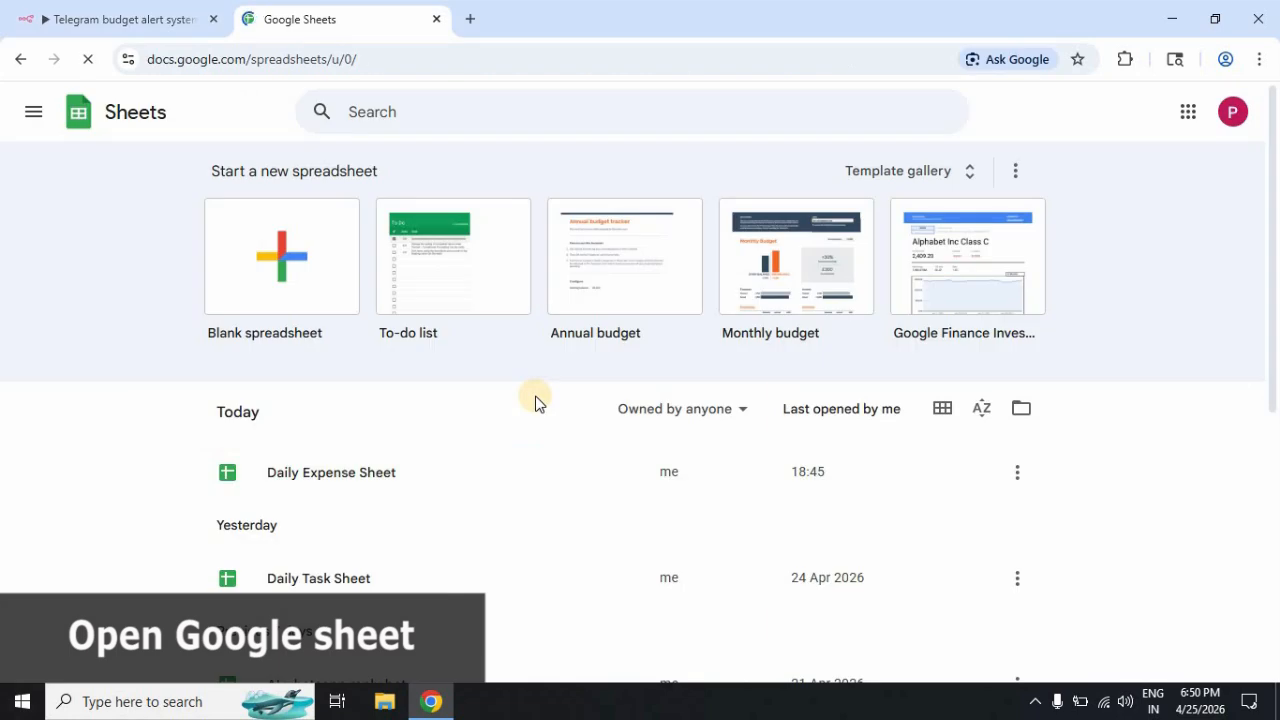
pyautogui.click(360, 482)
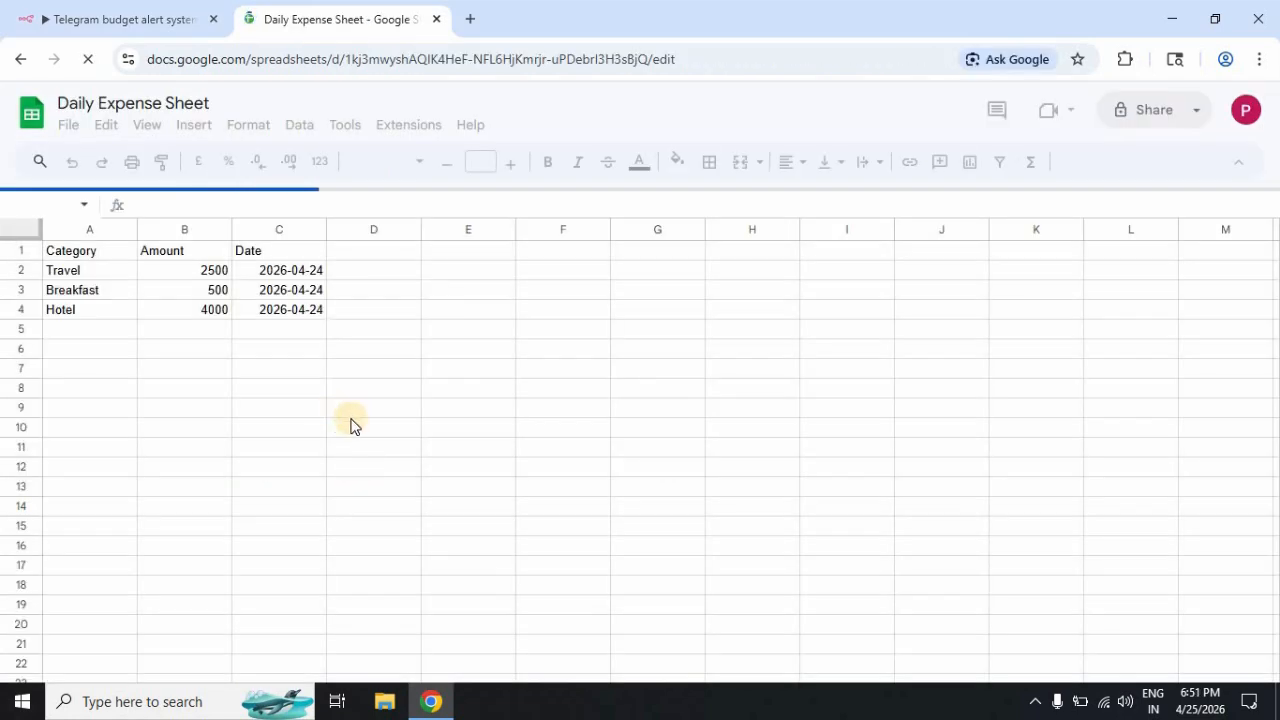
pyautogui.click(63, 266)
pyautogui.click(76, 286)
pyautogui.click(68, 308)
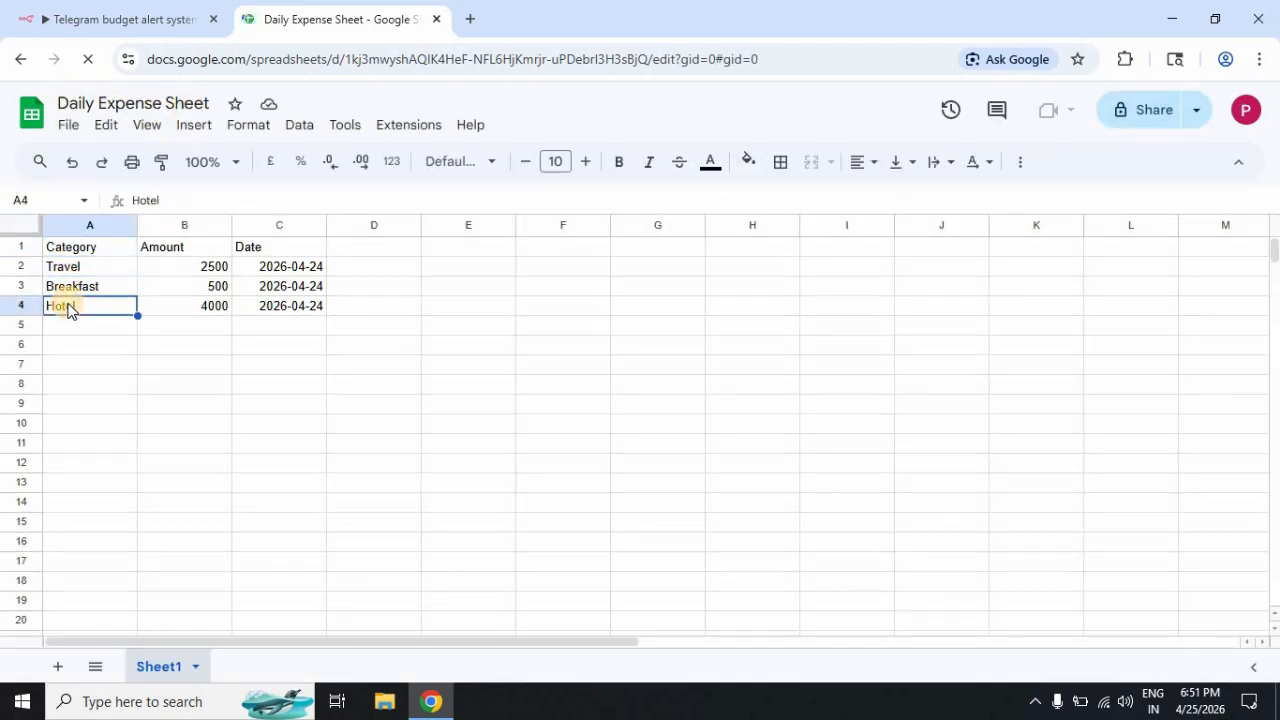
pyautogui.click(128, 18)
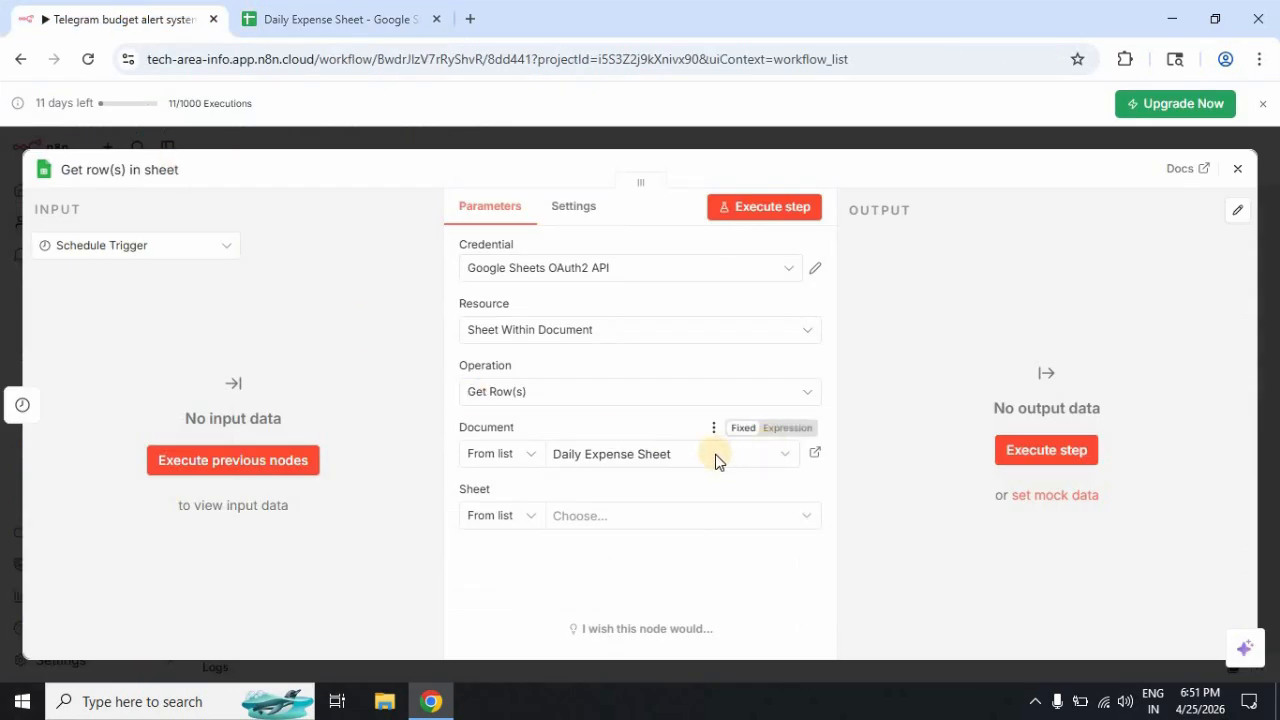
# Step: Select Sheet1 as the sheet to read rows from, and execute the Get row(s) step
pyautogui.click(809, 519)
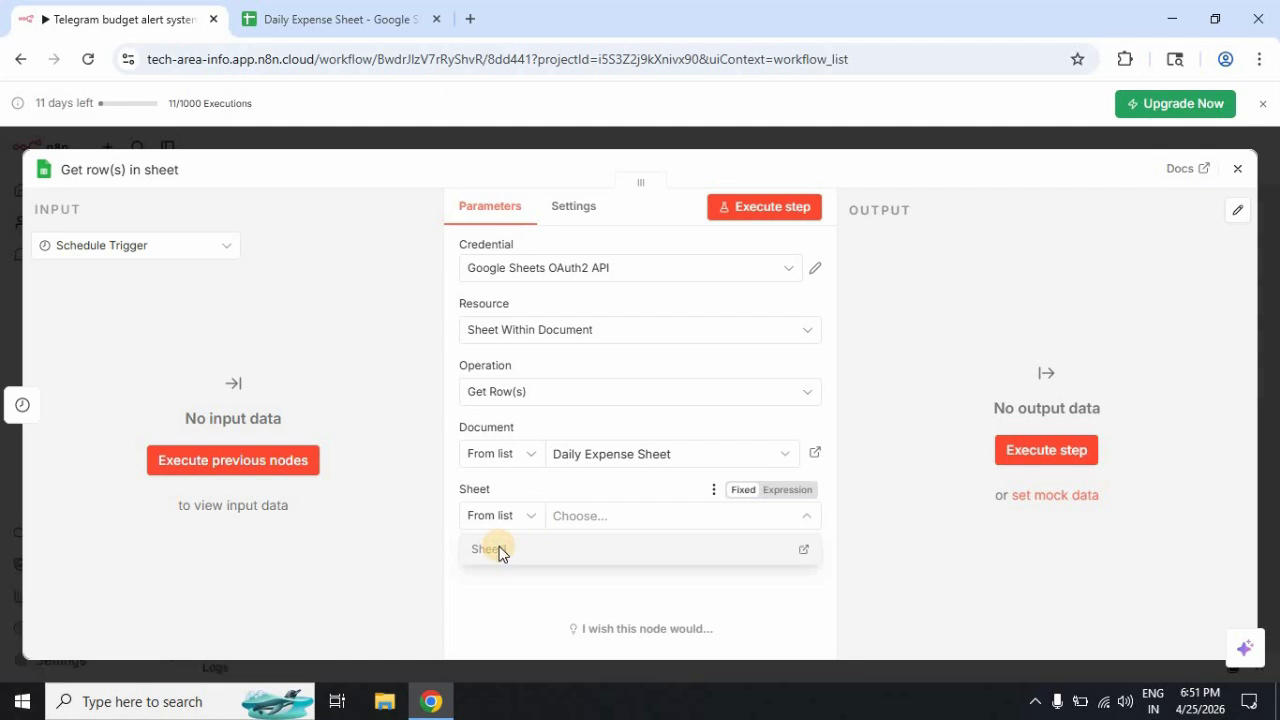
pyautogui.click(511, 548)
pyautogui.moveTo(823, 449); pyautogui.dragTo(818, 397)
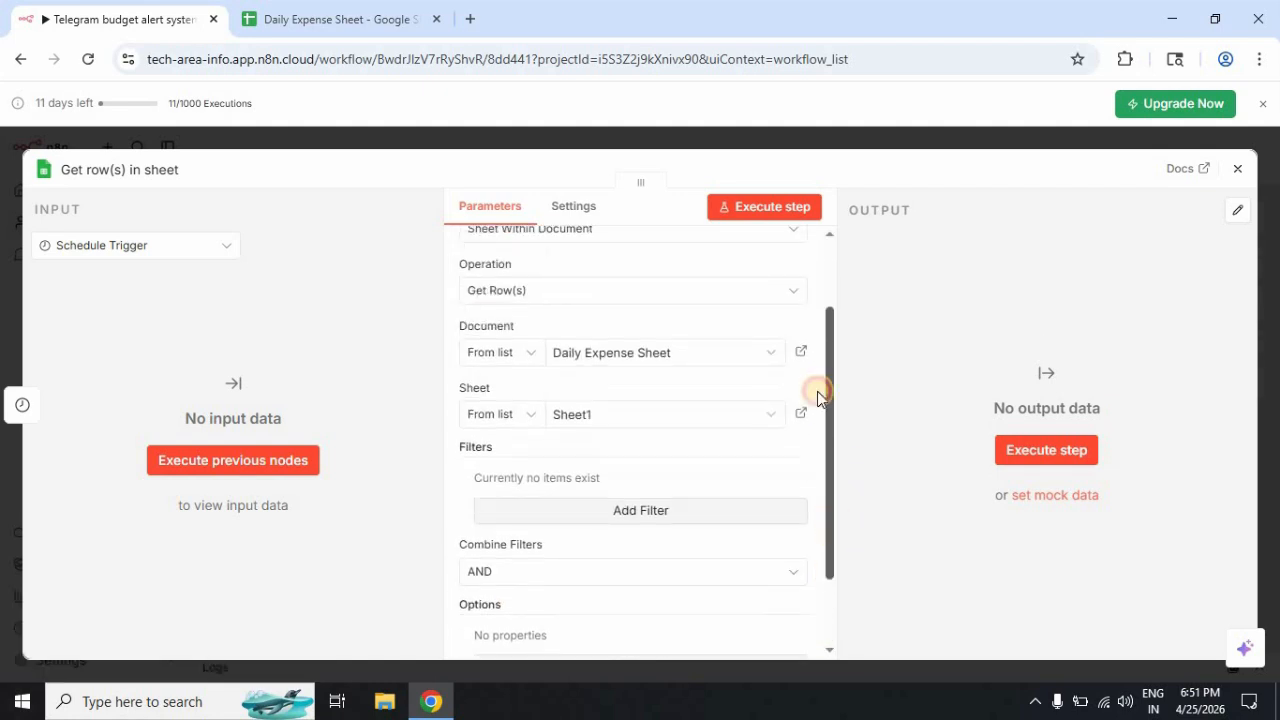
pyautogui.click(786, 210)
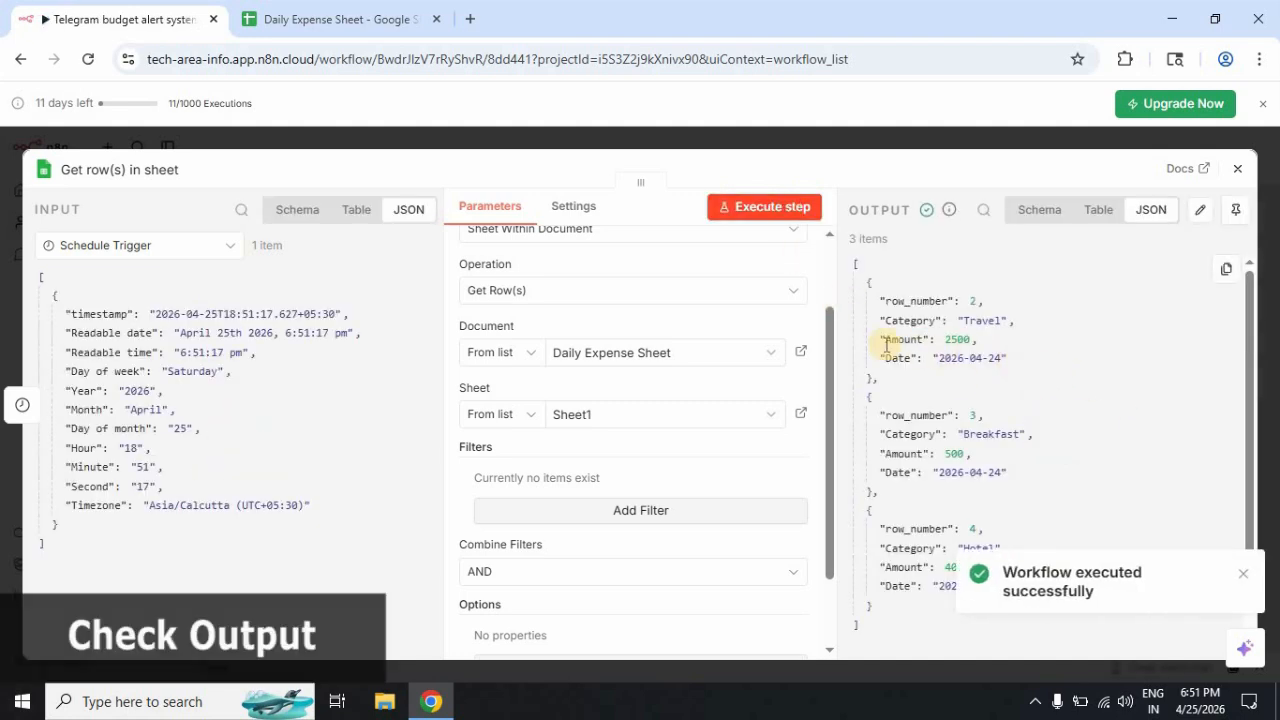
# Step: Examine the Amount field of each returned row in the output, and close the node settings
pyautogui.doubleClick(910, 339)
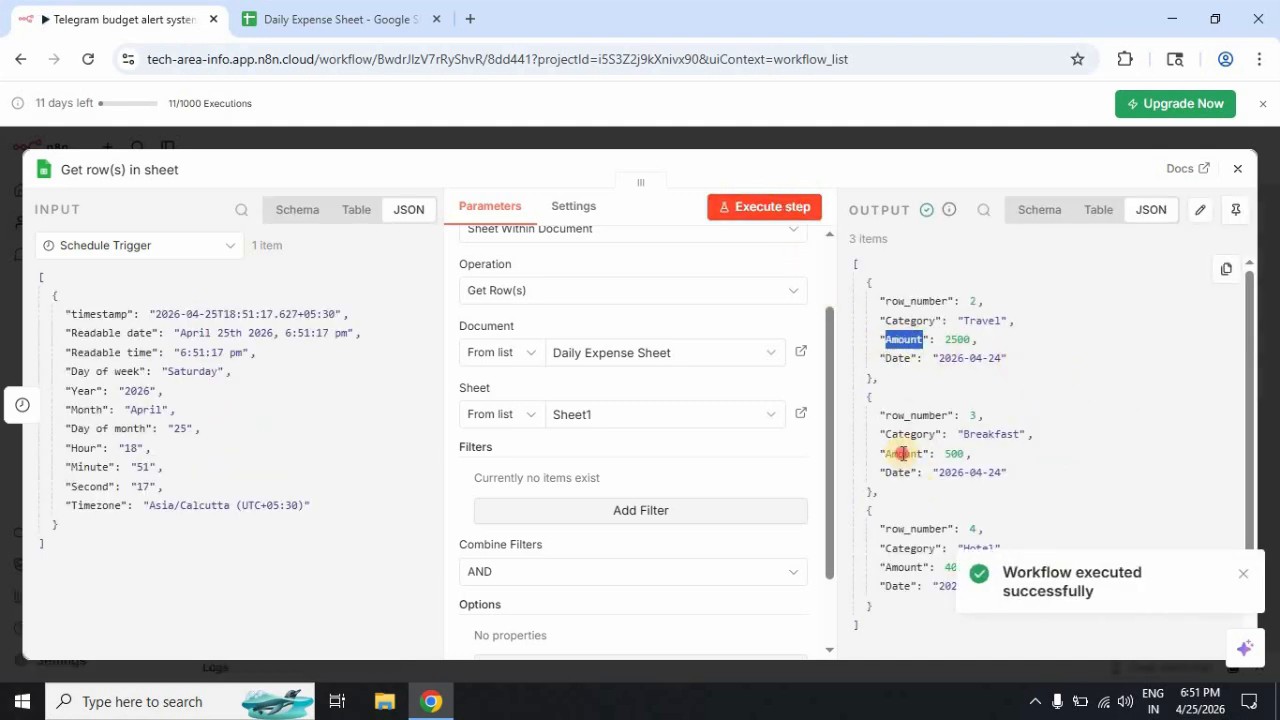
pyautogui.doubleClick(903, 453)
pyautogui.doubleClick(903, 567)
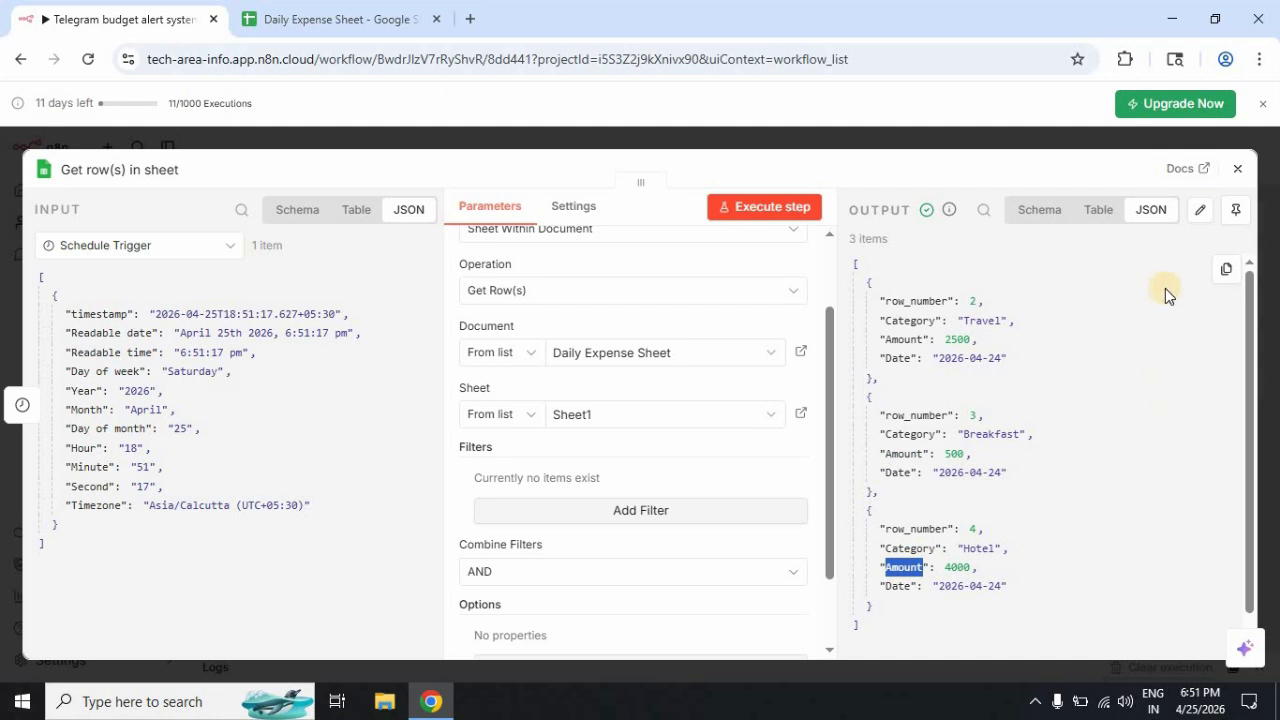
pyautogui.click(1237, 169)
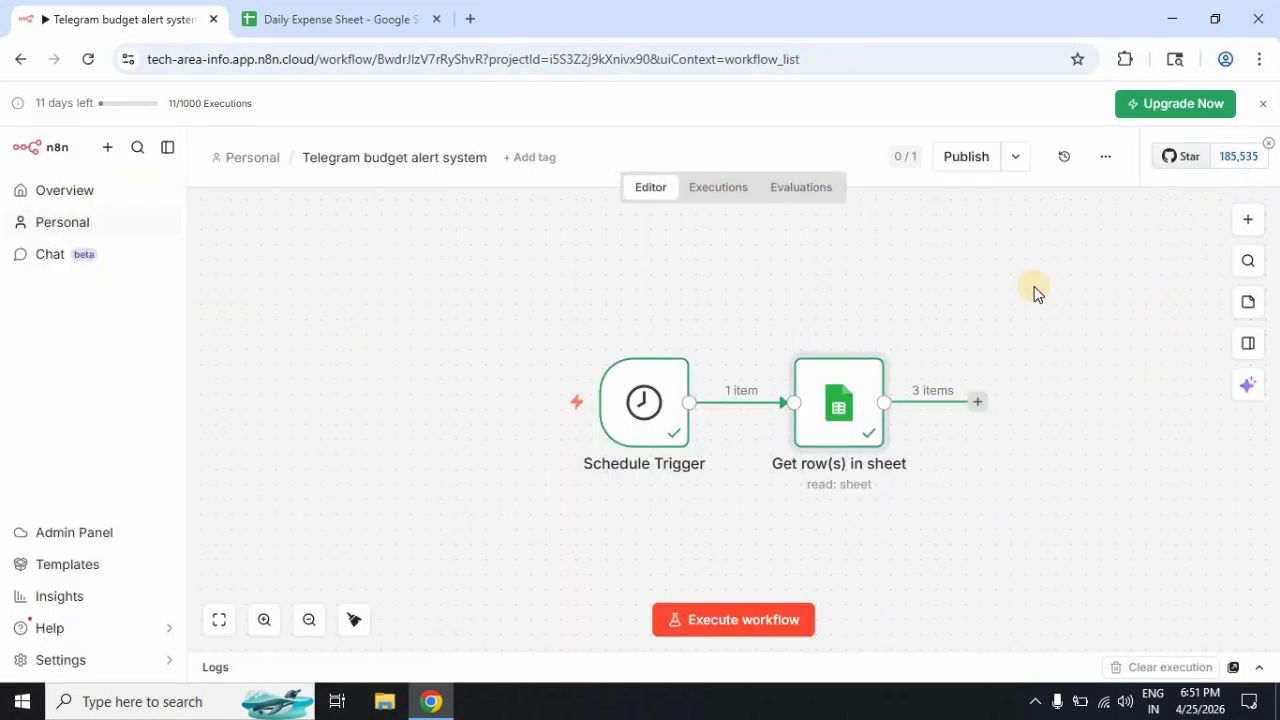
# Step: Add a Code node with the "Code in JavaScript" action after the Get row(s) in sheet node
pyautogui.click(980, 404)
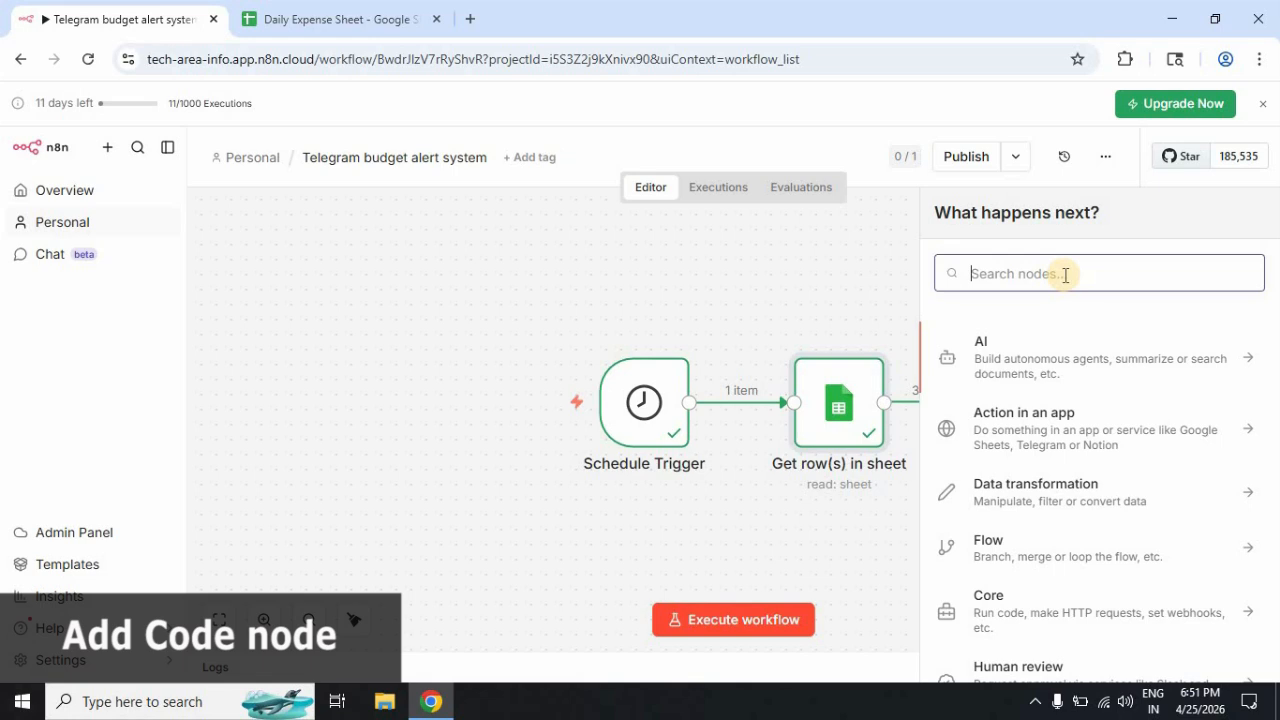
pyautogui.write('code')
pyautogui.click(1014, 359)
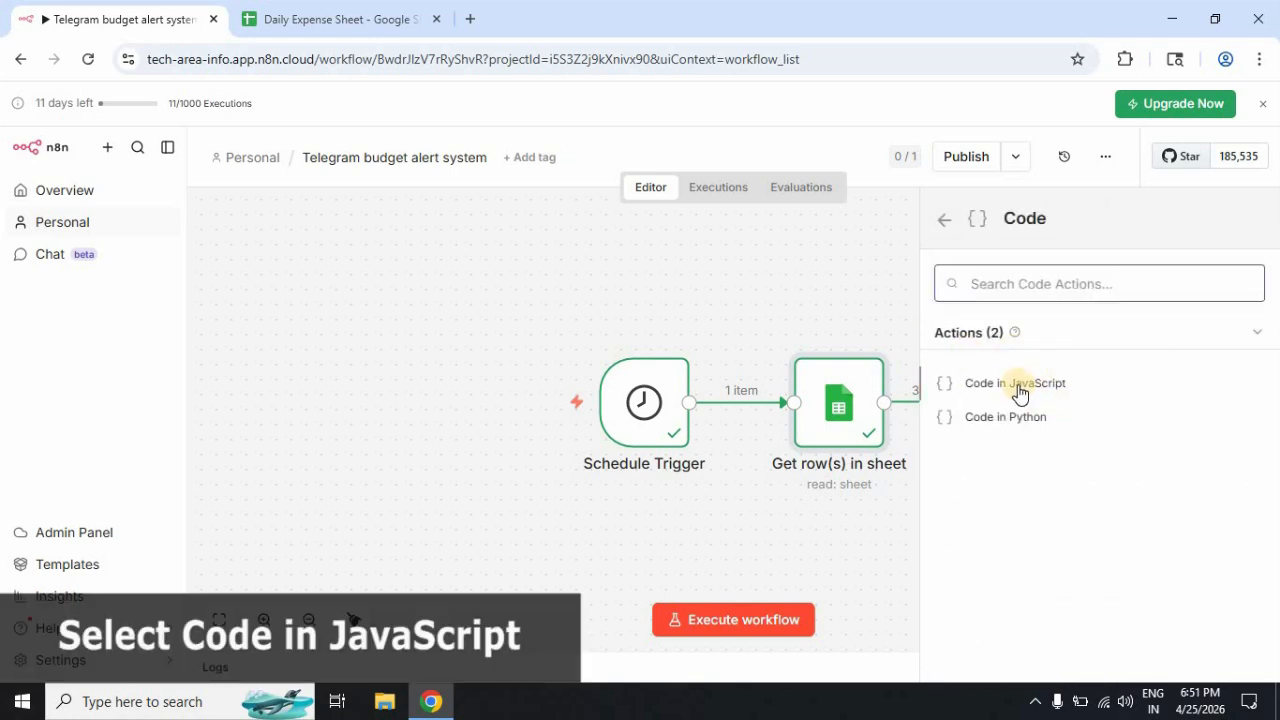
pyautogui.click(1018, 388)
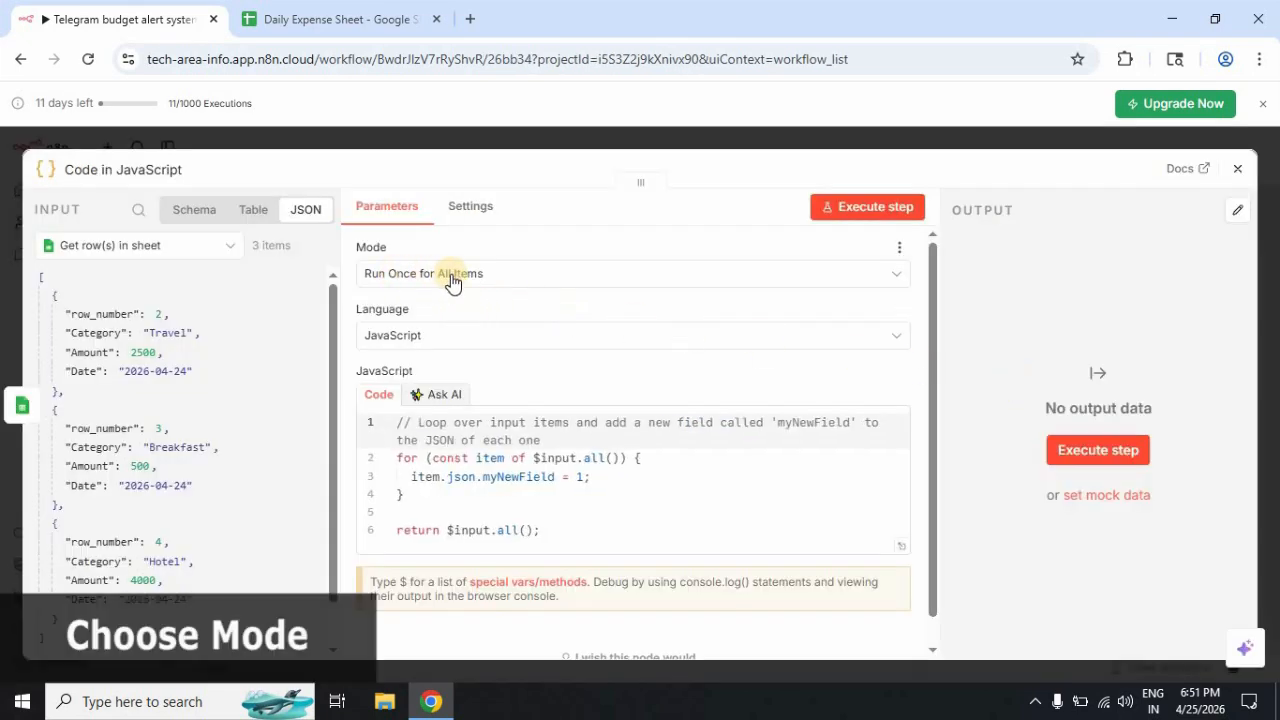
# Step: Configure the Code node to use the Run Once for All Items mode and the JavaScript language
pyautogui.click(806, 272)
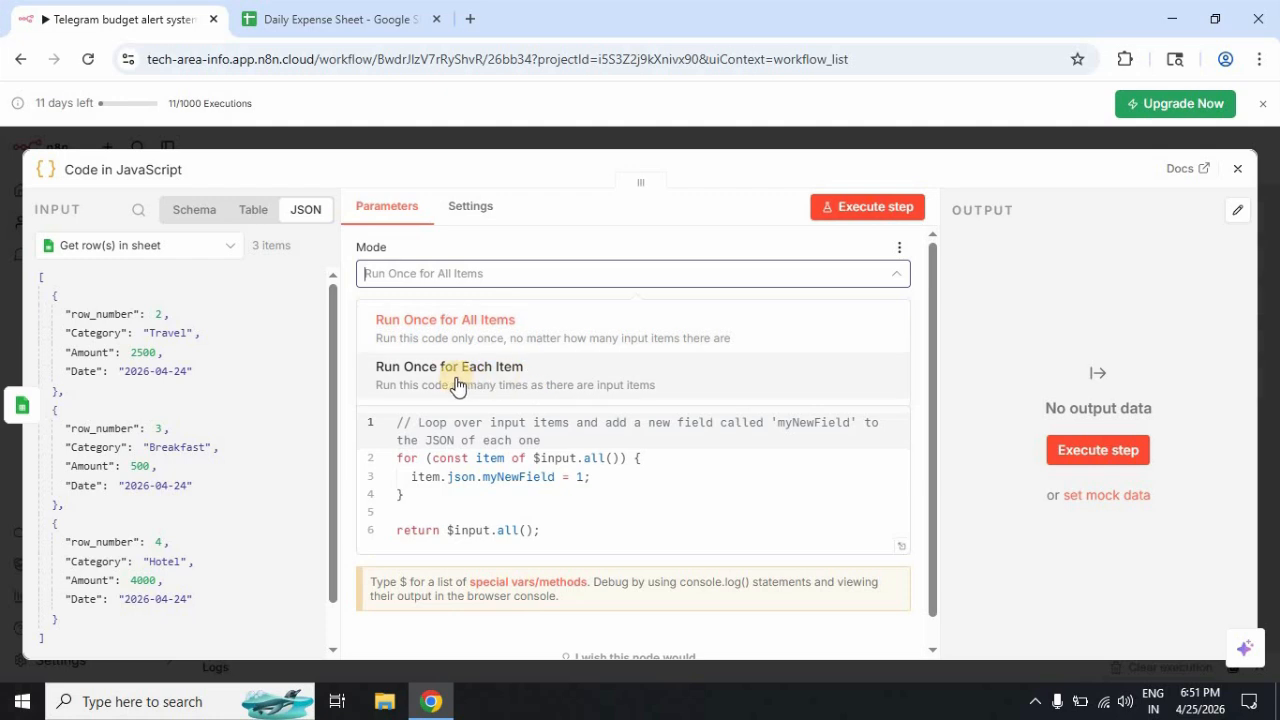
pyautogui.click(521, 327)
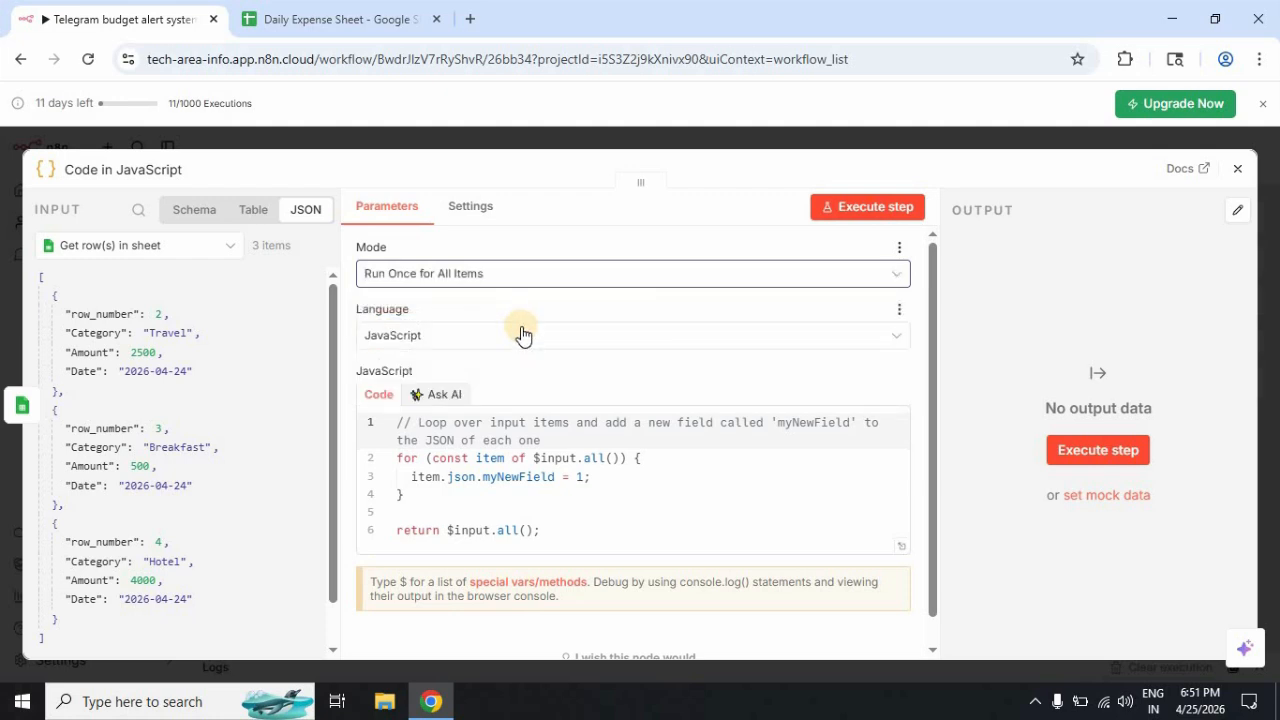
pyautogui.click(519, 335)
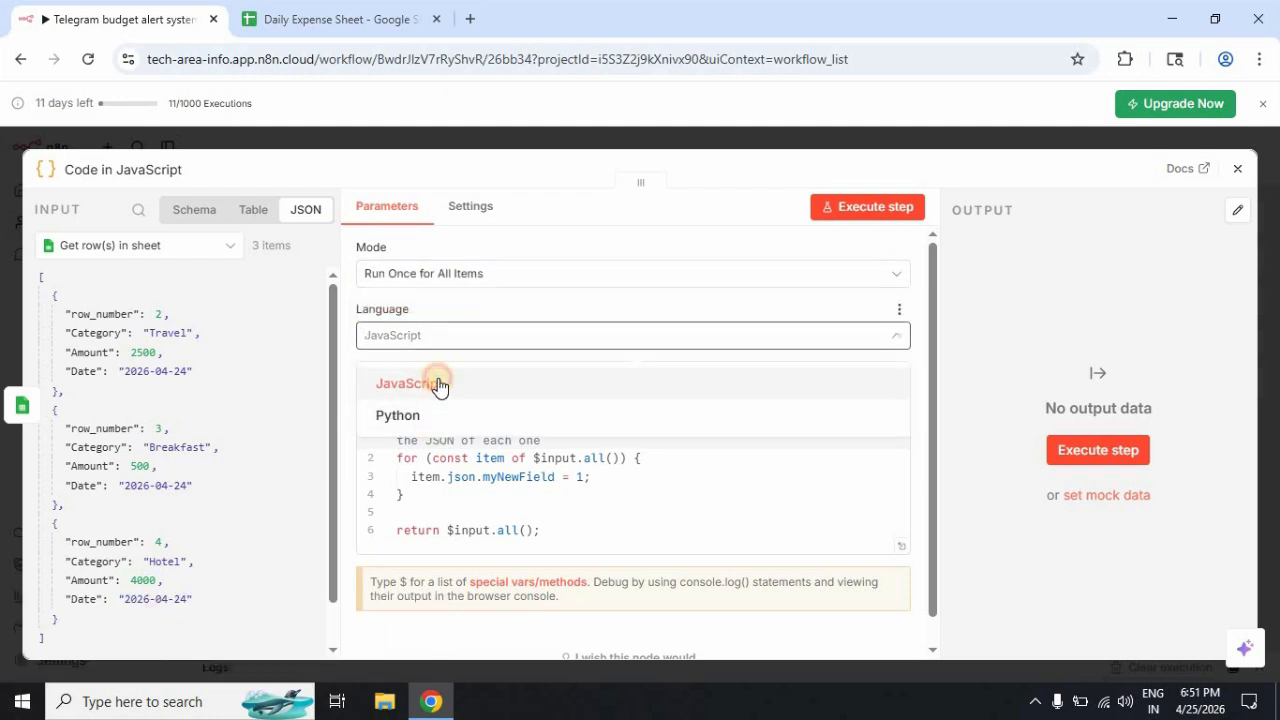
pyautogui.click(439, 386)
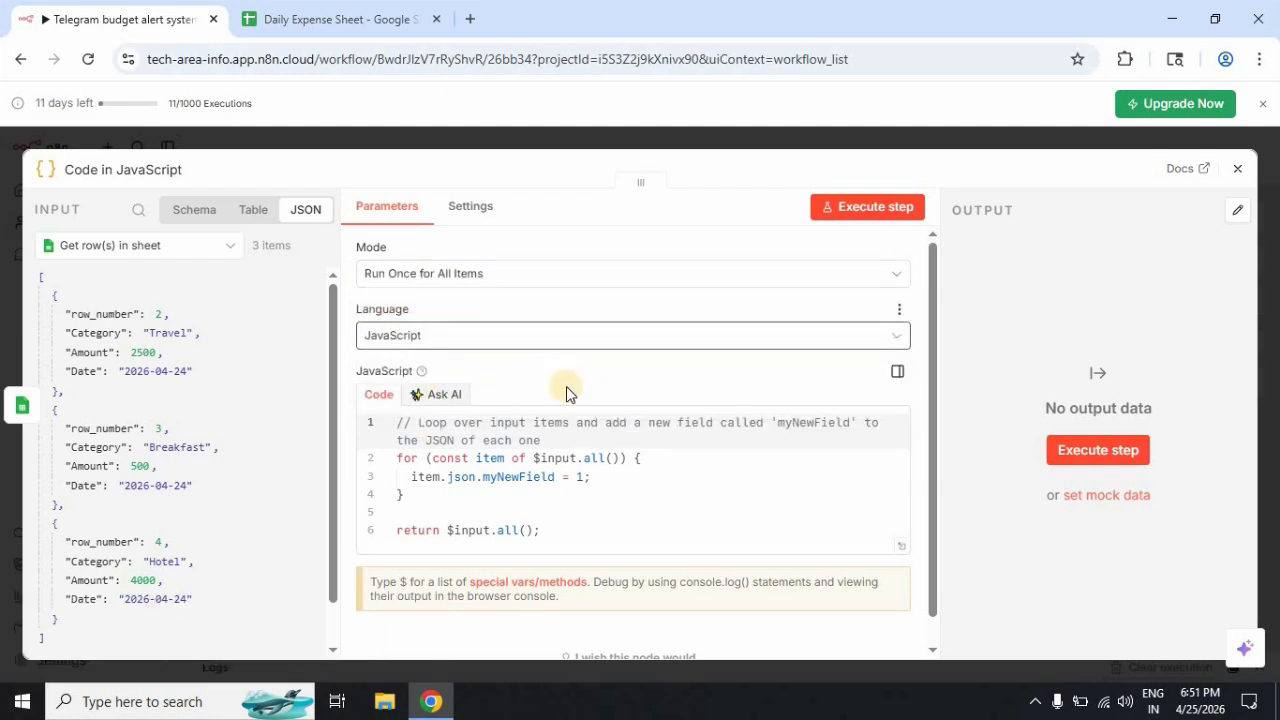
pyautogui.click(562, 488)
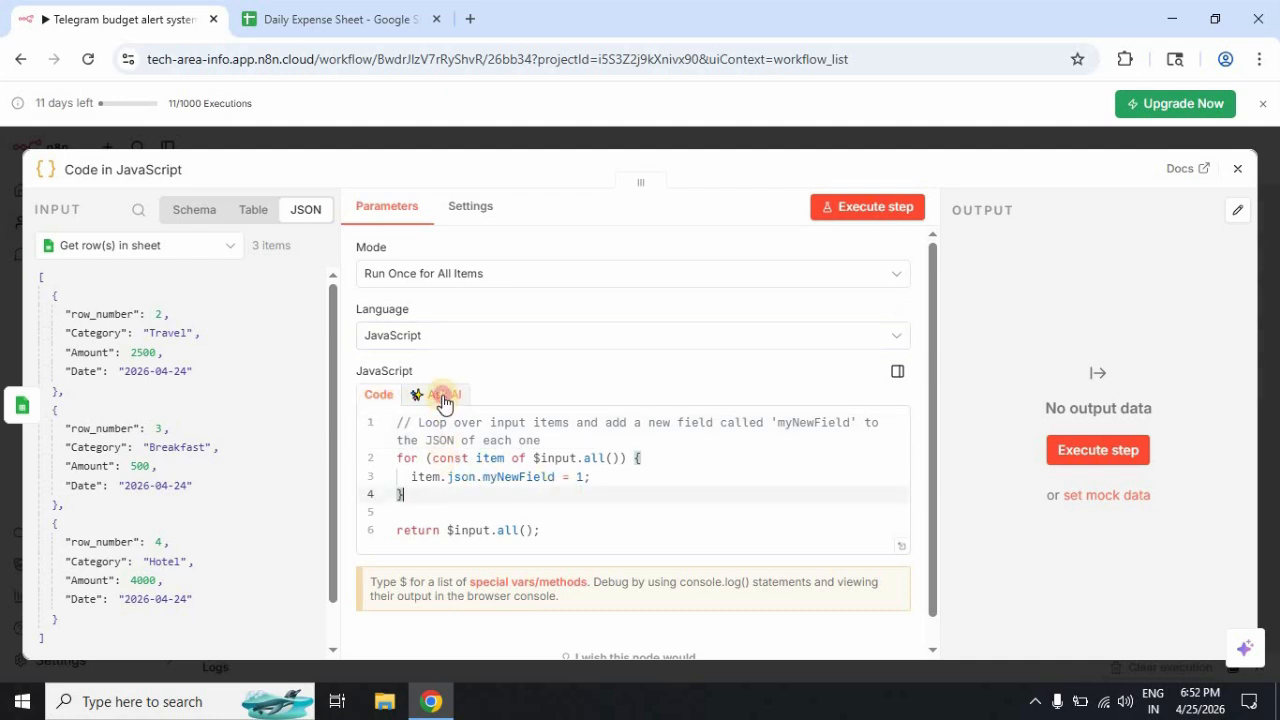
# Step: Have the AI generate the node's JavaScript code from the prompt "I want total Amount."
pyautogui.click(444, 398)
pyautogui.click(493, 476)
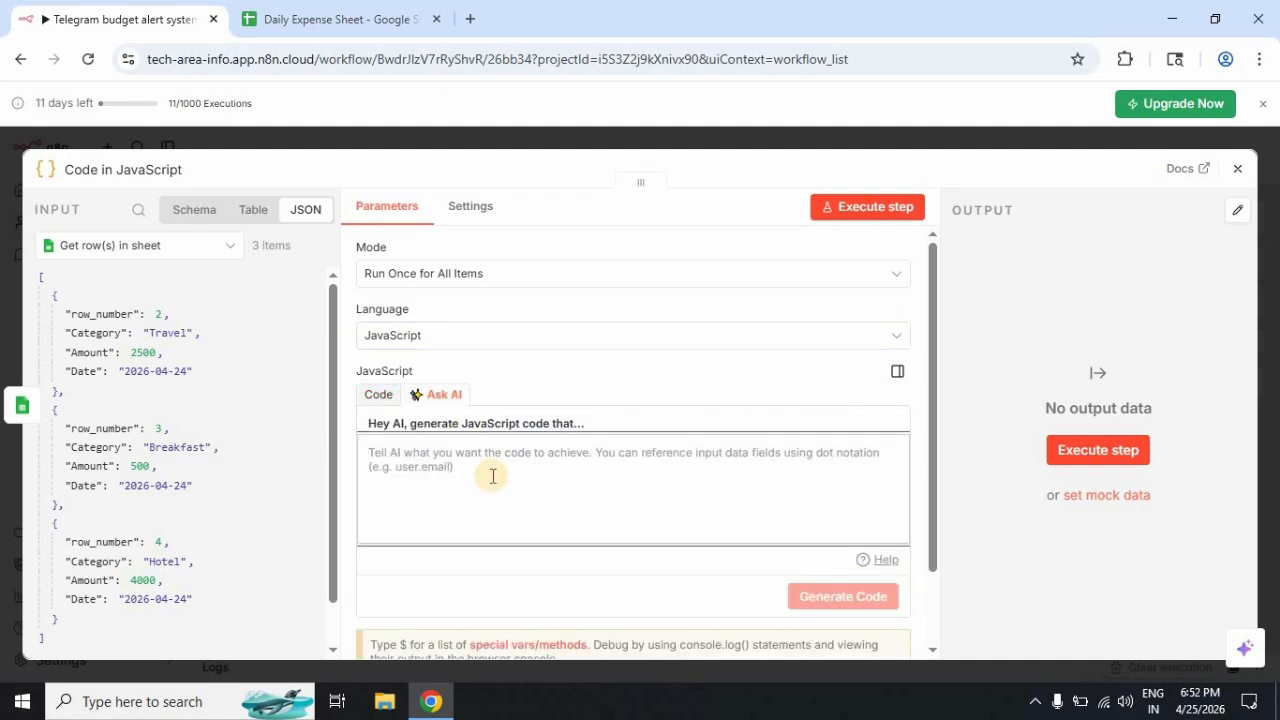
pyautogui.write('I want ')
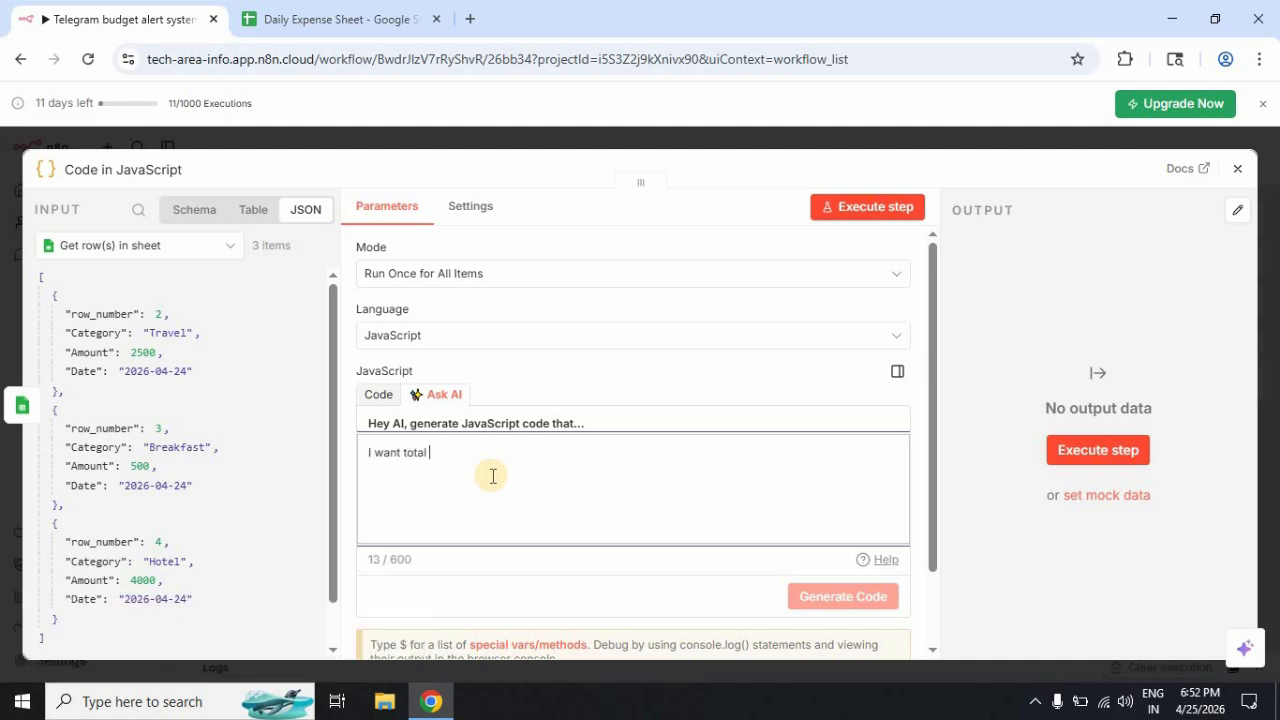
pyautogui.write('total Amount.')
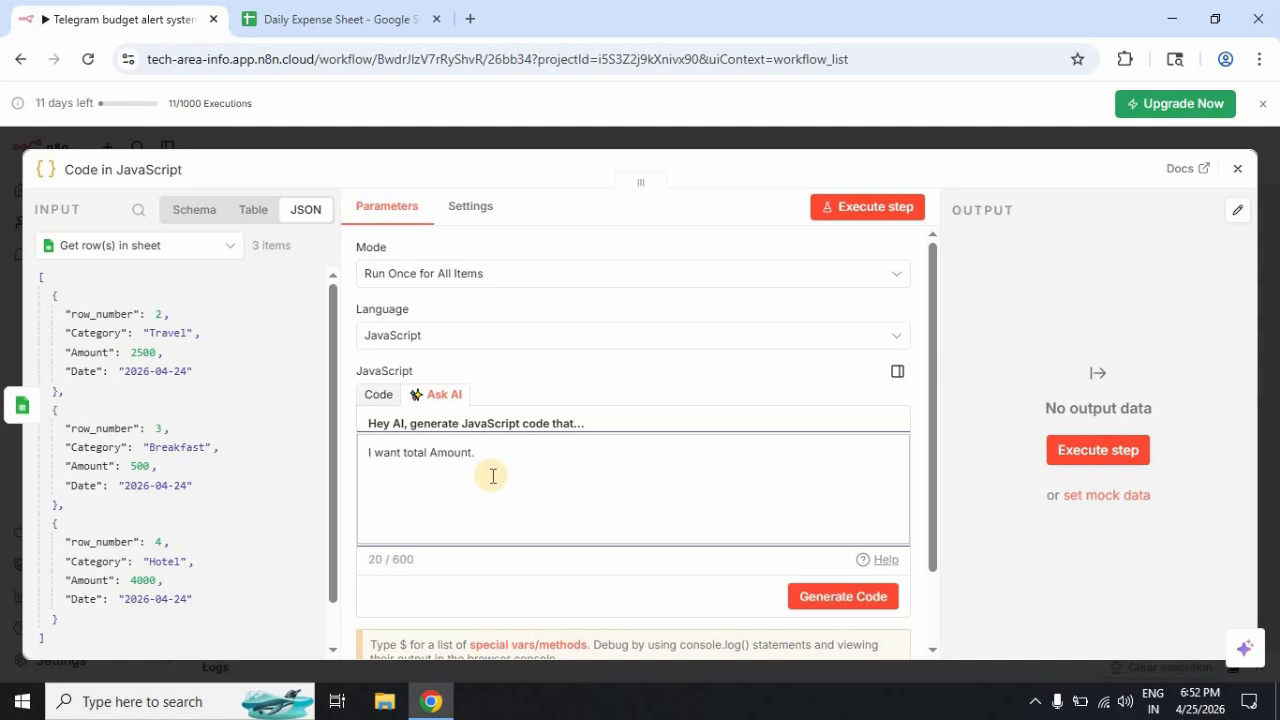
pyautogui.click(822, 596)
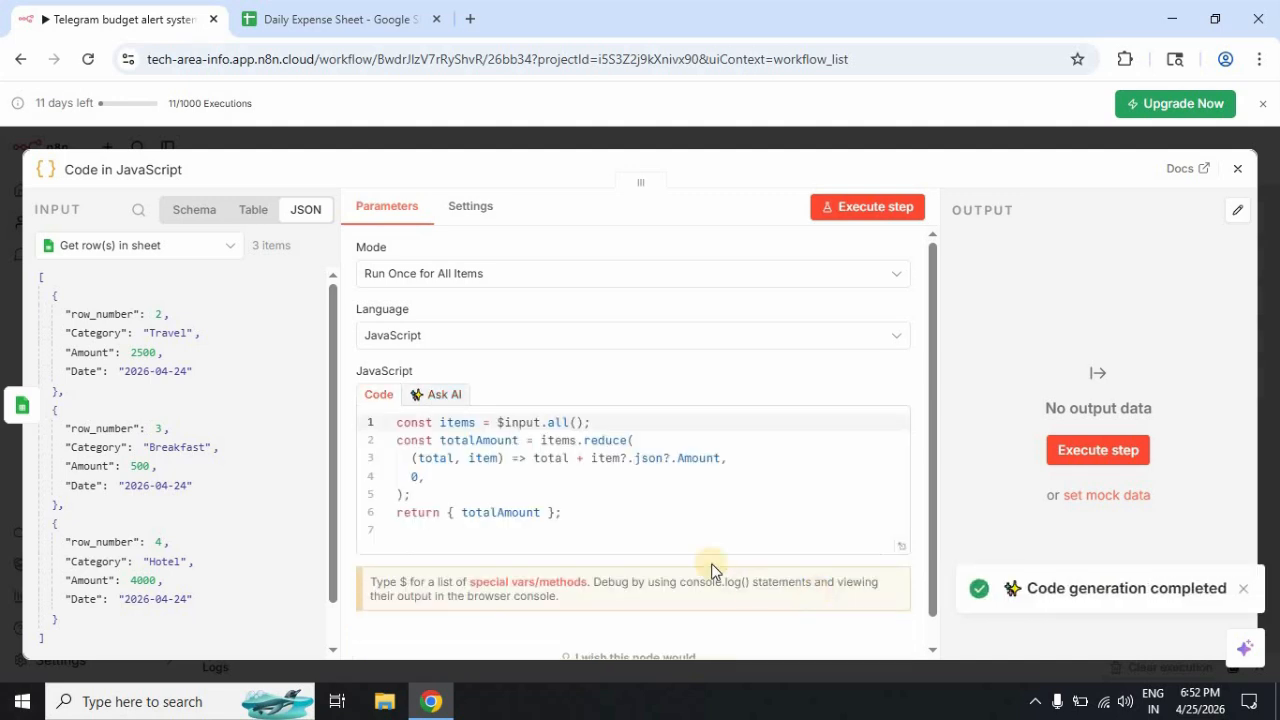
# Step: Review the generated code, checking the input items, the reduce calculation on the Amount field and the returned totalAmount
pyautogui.doubleClick(518, 422)
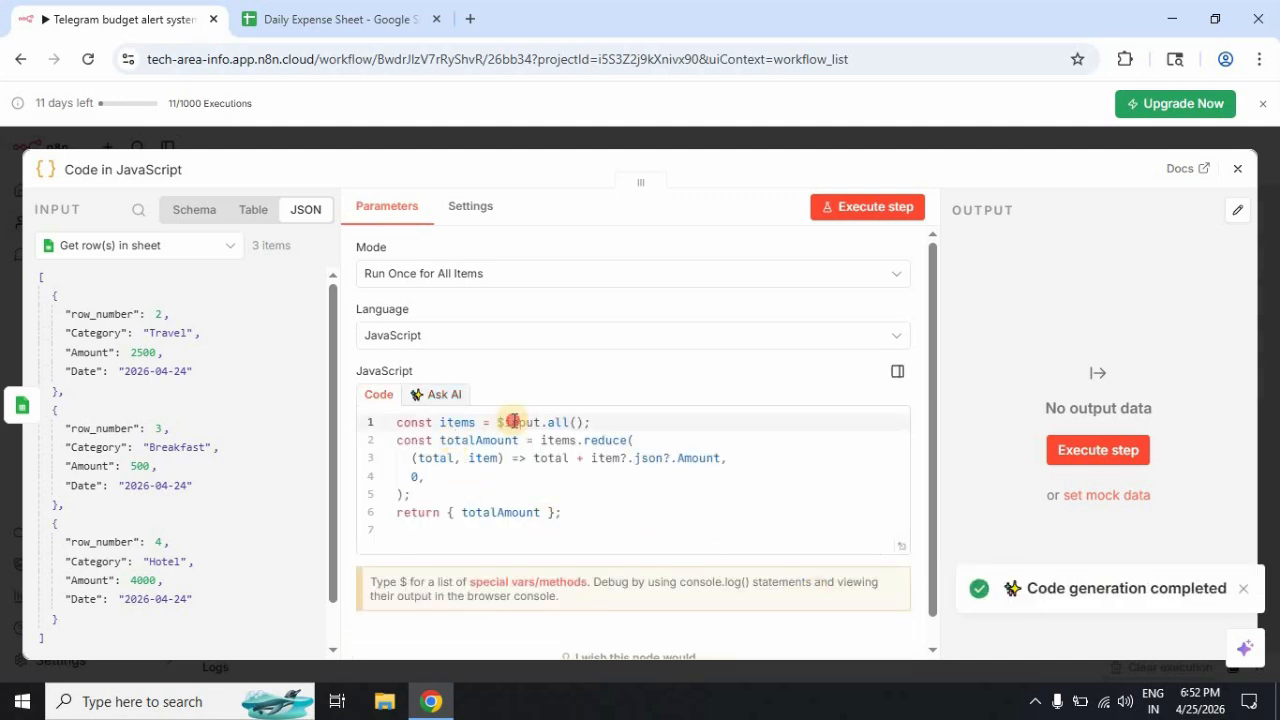
pyautogui.doubleClick(458, 443)
pyautogui.click(489, 458)
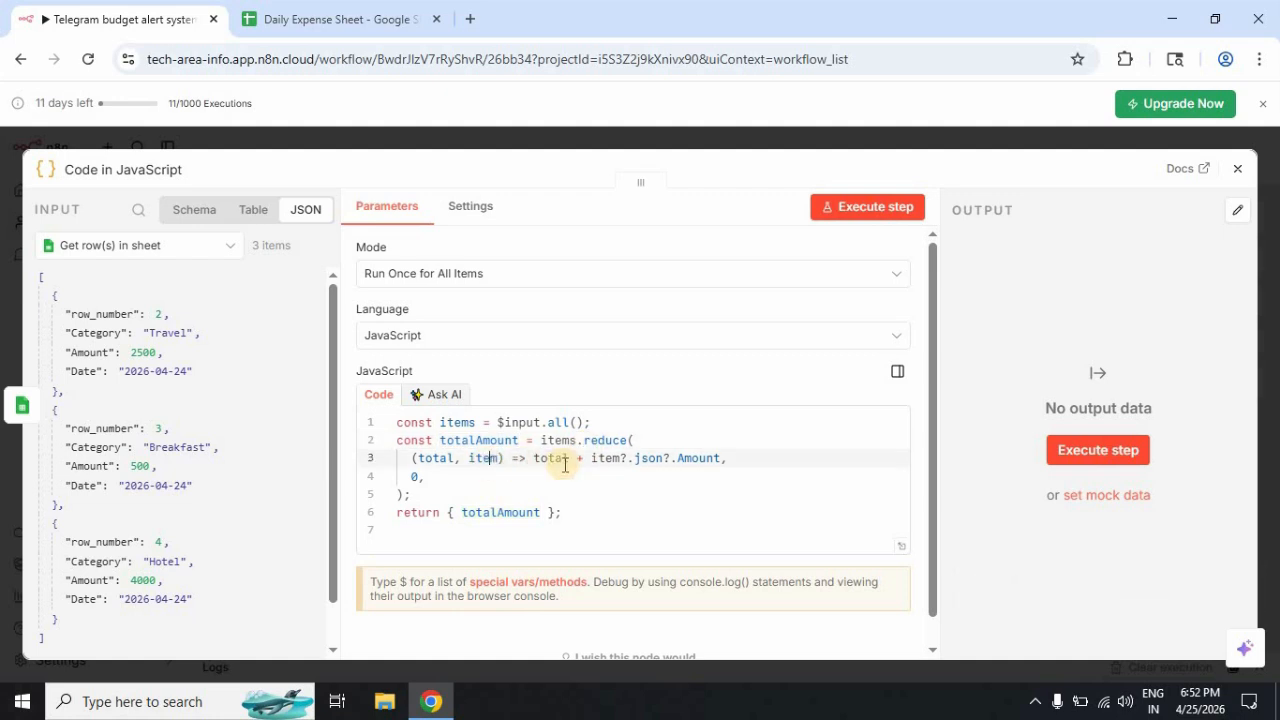
pyautogui.doubleClick(546, 458)
pyautogui.doubleClick(700, 458)
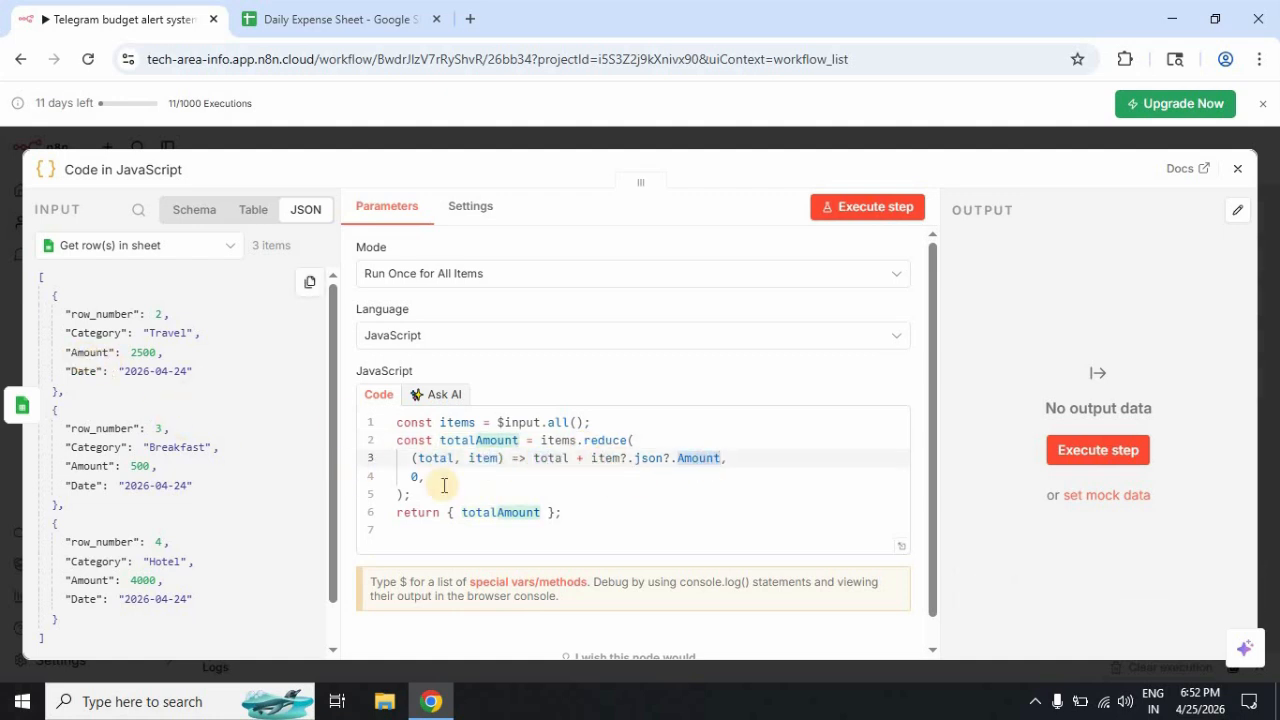
pyautogui.moveTo(462, 511); pyautogui.dragTo(539, 511)
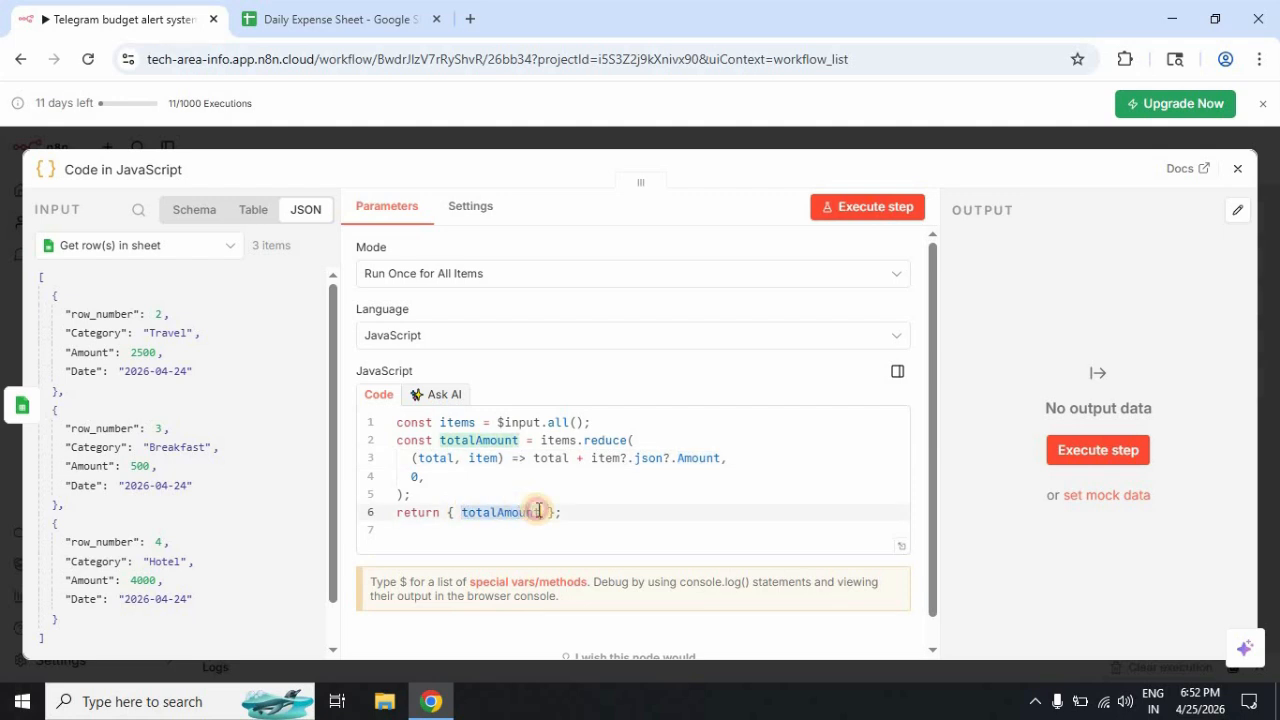
pyautogui.click(506, 512)
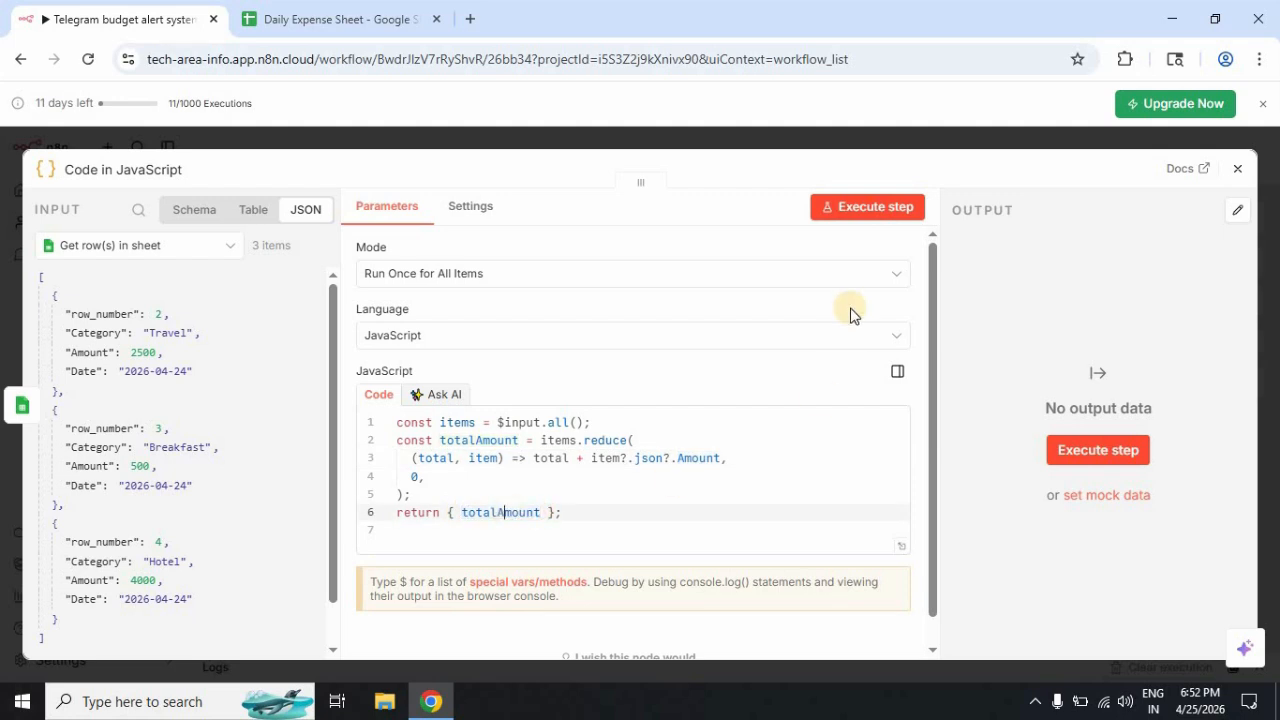
# Step: Execute the Code in JavaScript step and check the totalAmount value in its output
pyautogui.click(877, 207)
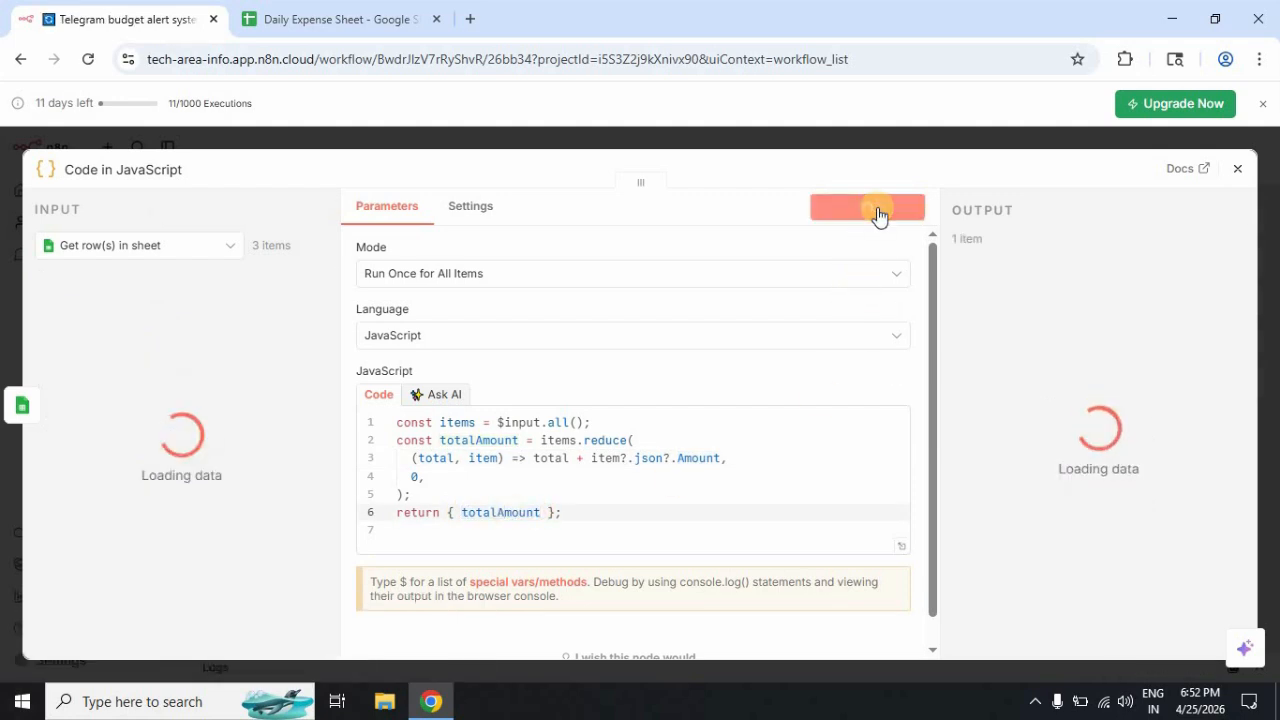
pyautogui.doubleClick(1005, 300)
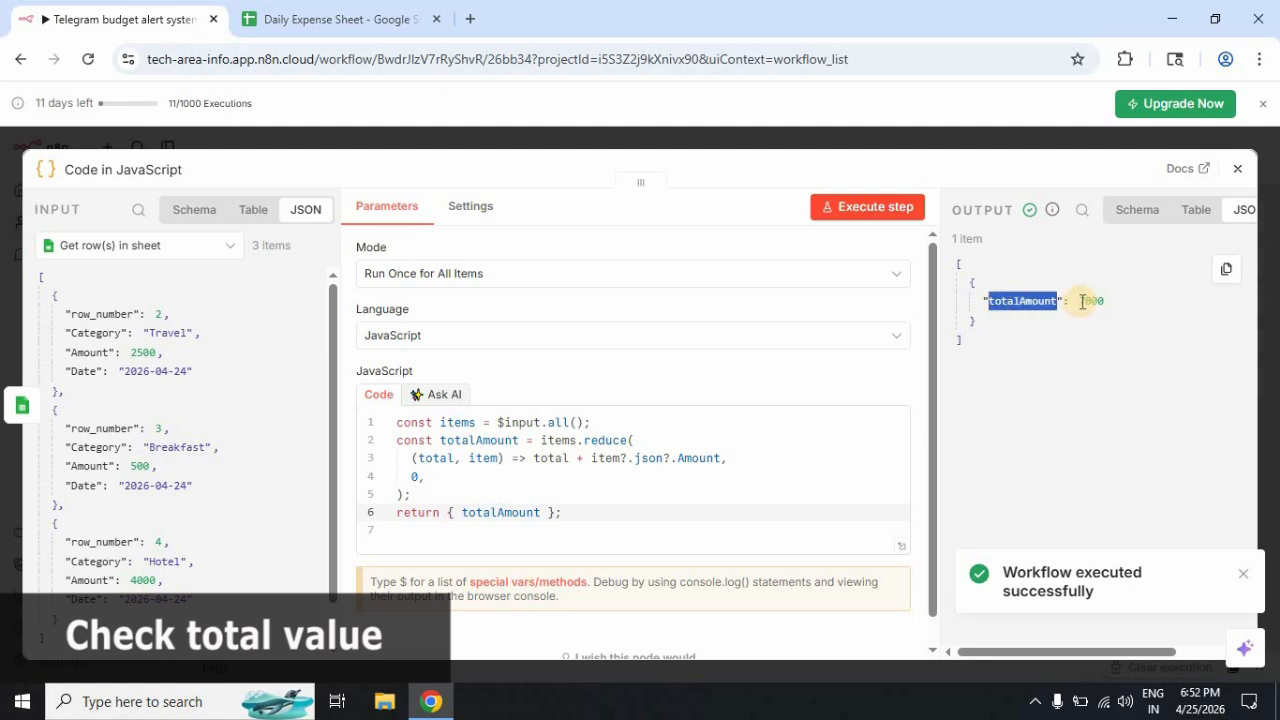
pyautogui.doubleClick(1090, 300)
# Step: Check the Travel, Breakfast and Hotel amounts in the Daily Expense Sheet in Google Sheets, and return to the n8n workflow
pyautogui.click(355, 14)
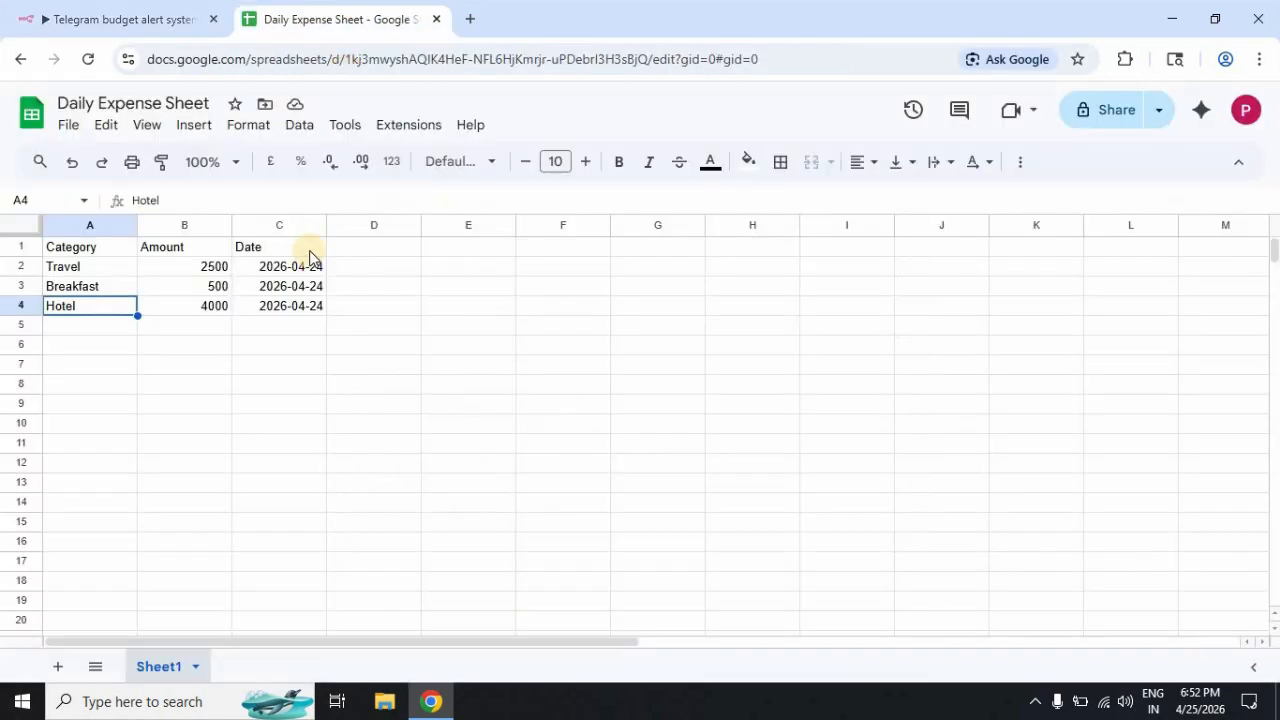
pyautogui.click(214, 269)
pyautogui.click(213, 289)
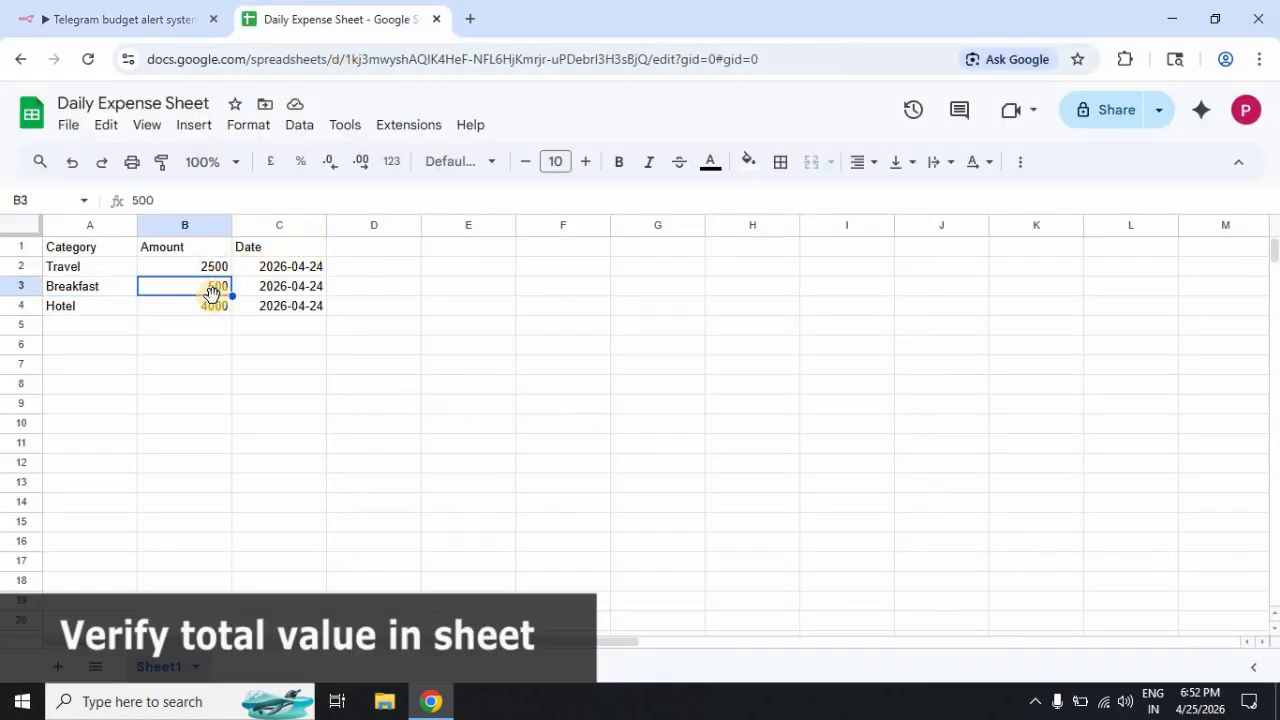
pyautogui.click(213, 304)
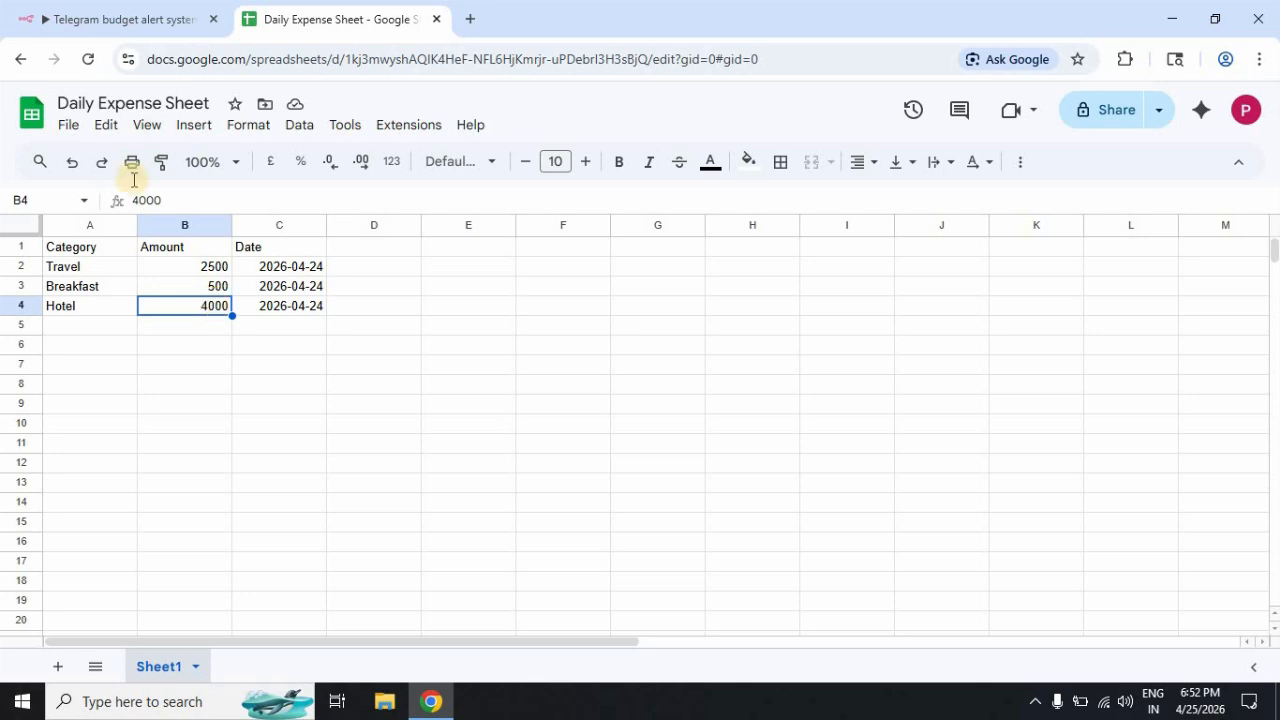
pyautogui.click(90, 19)
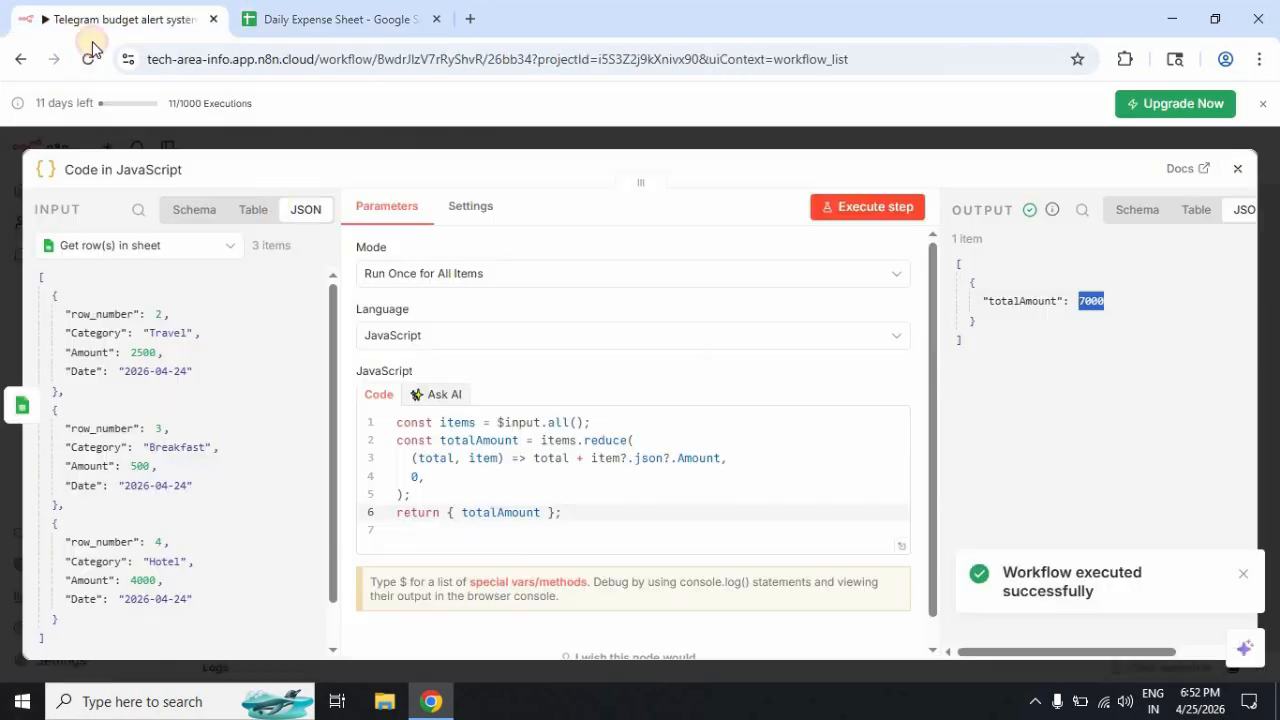
# Step: Close the Code node settings and add an If node after the Code in JavaScript node
pyautogui.click(1236, 171)
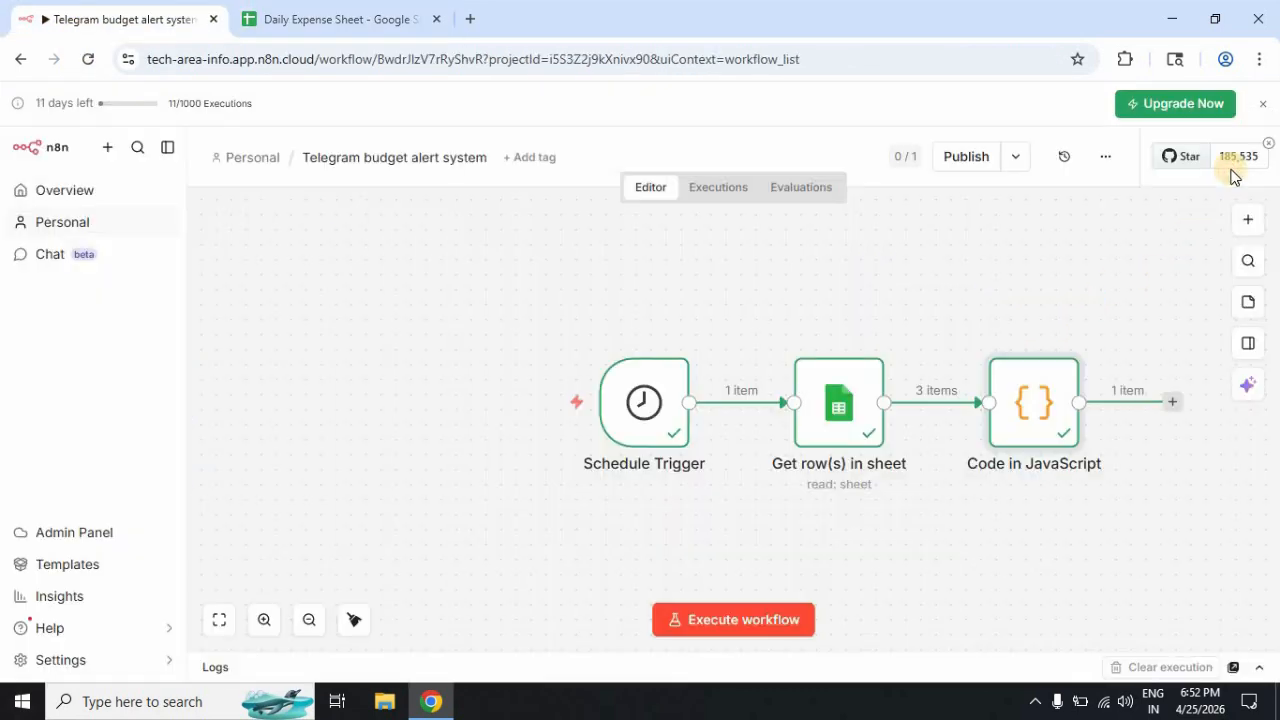
pyautogui.click(309, 621)
pyautogui.click(309, 621)
pyautogui.moveTo(314, 523)
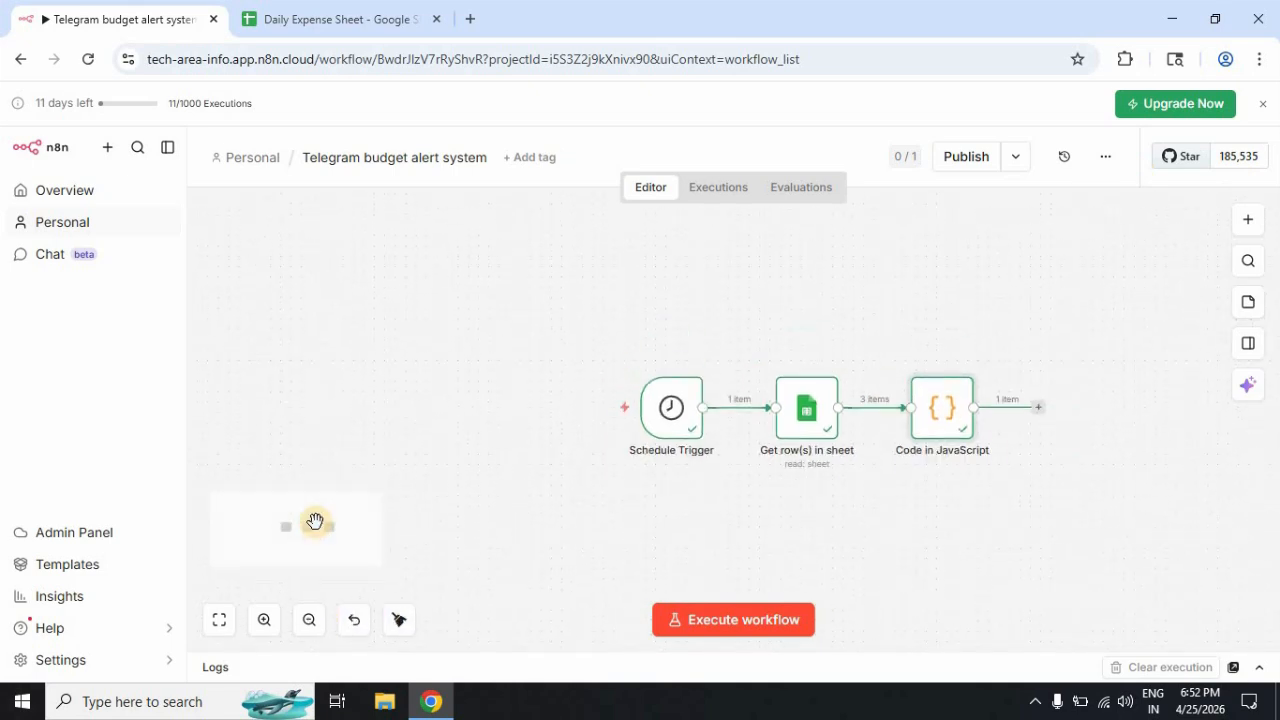
pyautogui.moveTo(356, 521); pyautogui.dragTo(380, 521)
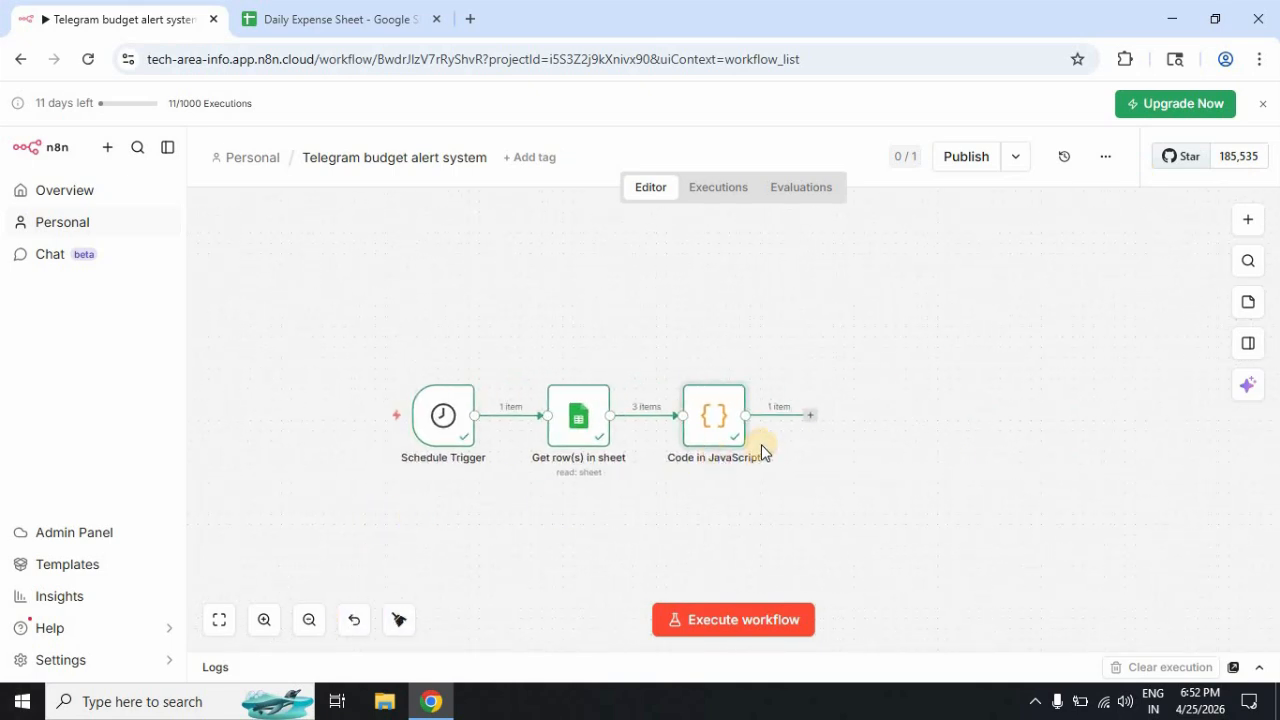
pyautogui.click(813, 417)
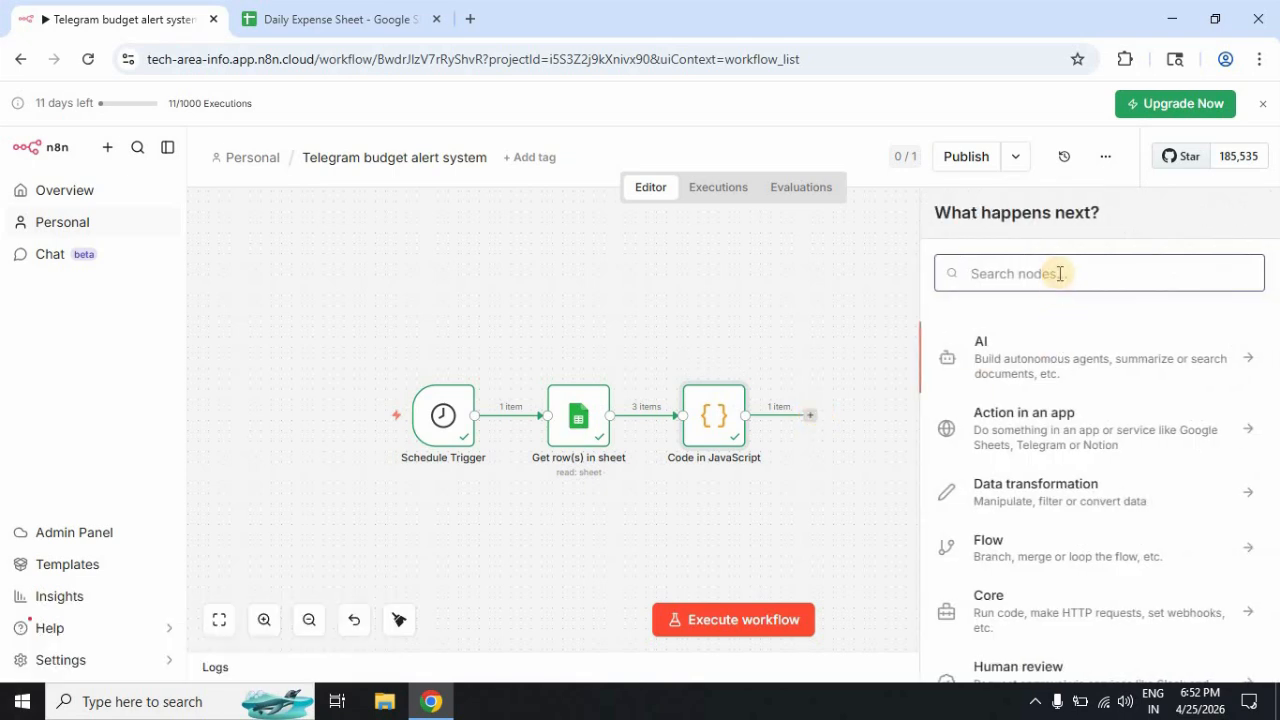
pyautogui.write('if')
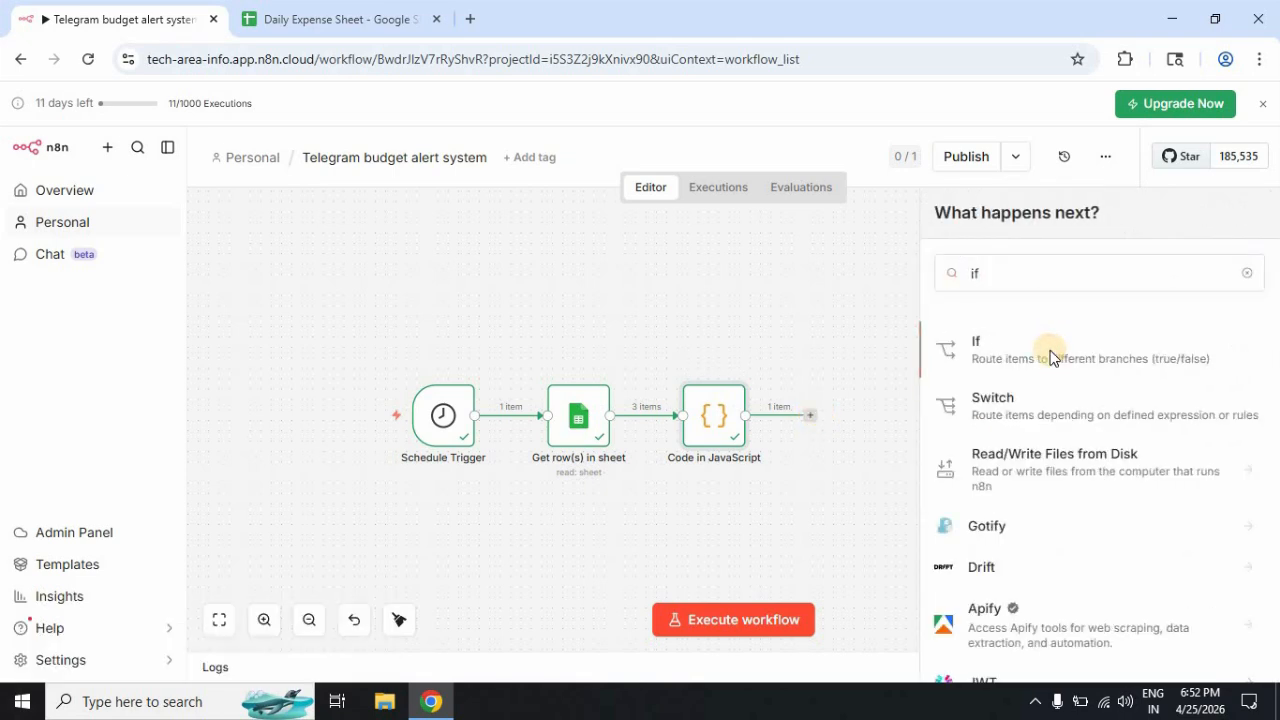
pyautogui.click(1052, 358)
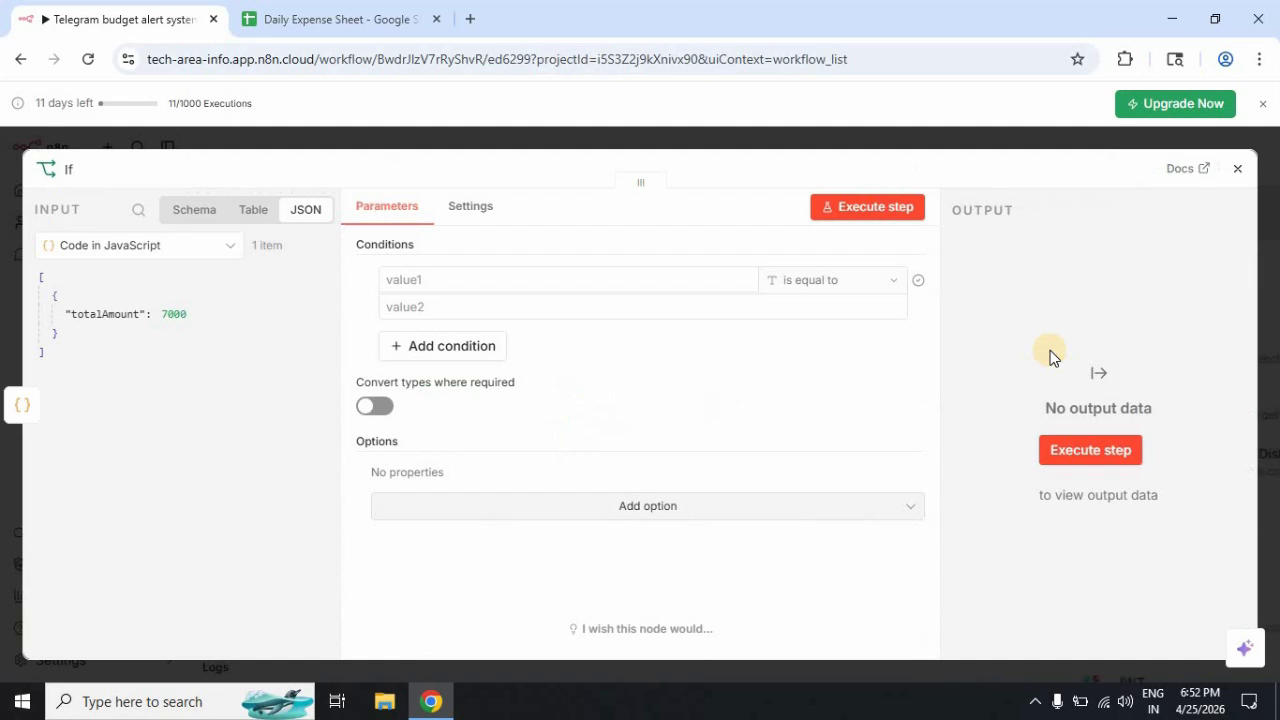
# Step: Set the If condition to check that the totalAmount input field, as a number, is greater than 10000
pyautogui.click(514, 280)
pyautogui.moveTo(115, 316); pyautogui.dragTo(429, 278)
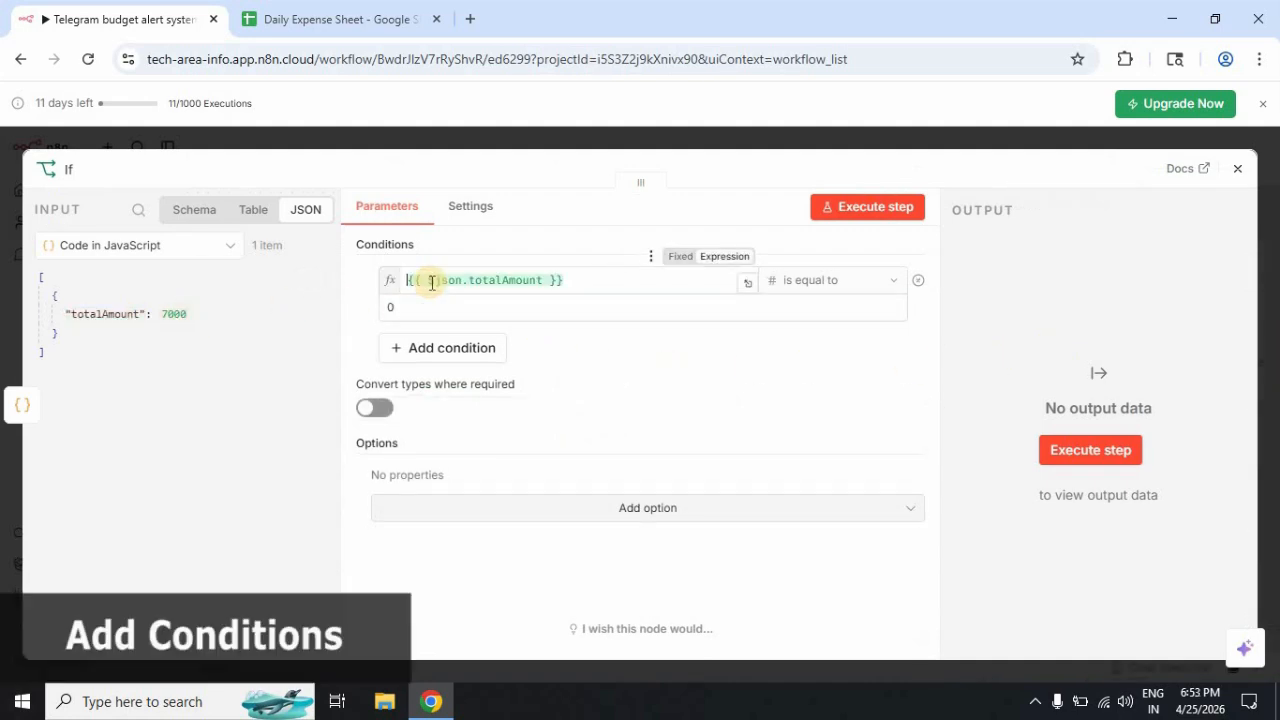
pyautogui.click(891, 285)
pyautogui.moveTo(858, 362)
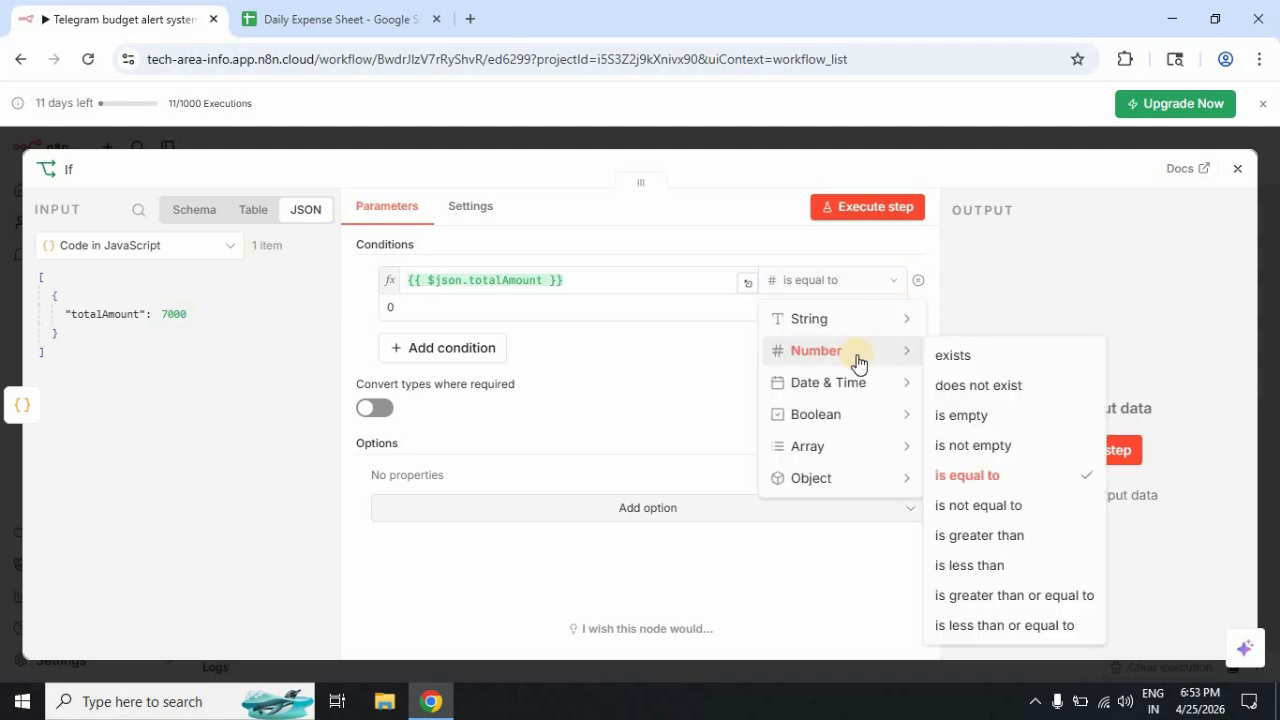
pyautogui.click(1000, 535)
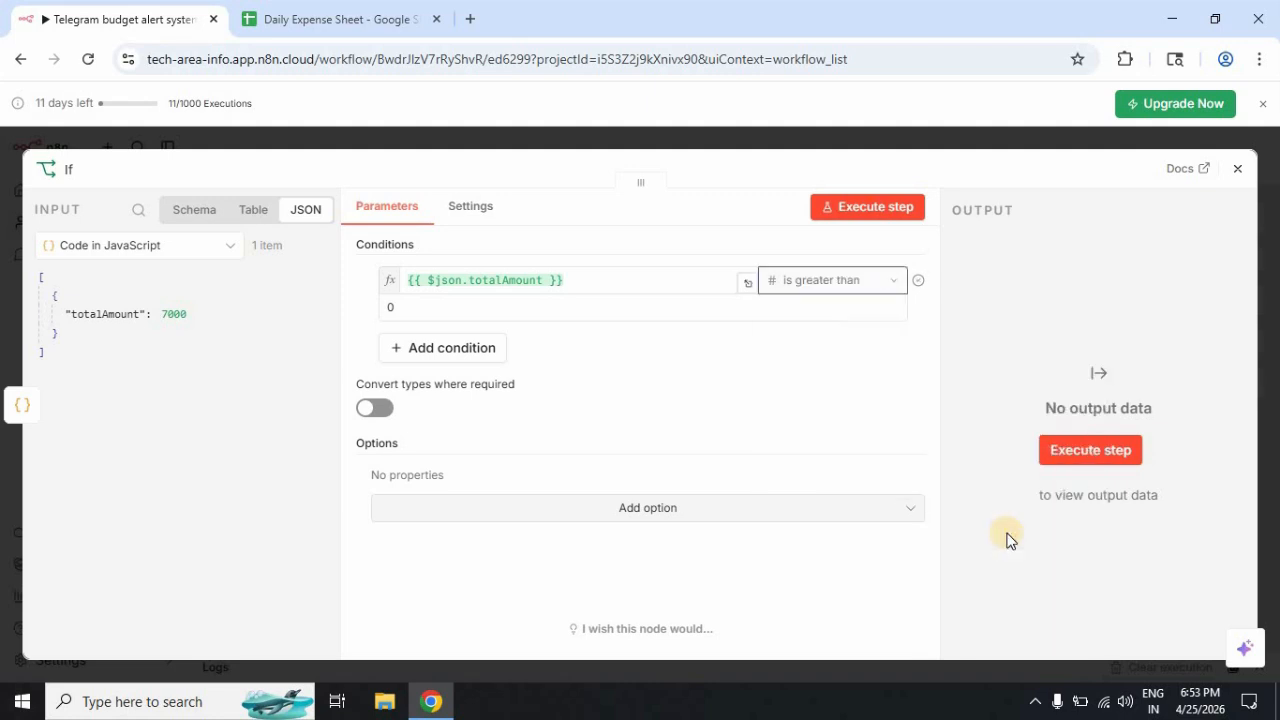
pyautogui.click(456, 306)
pyautogui.write('10000')
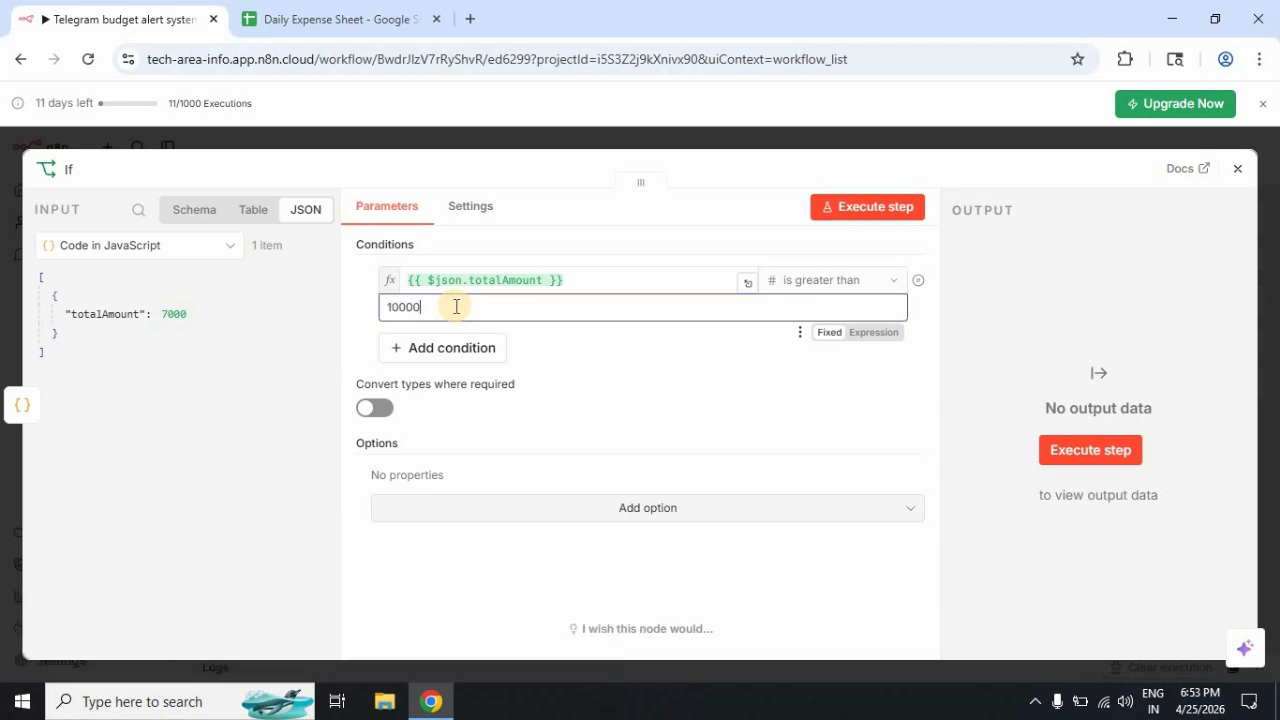
pyautogui.click(641, 346)
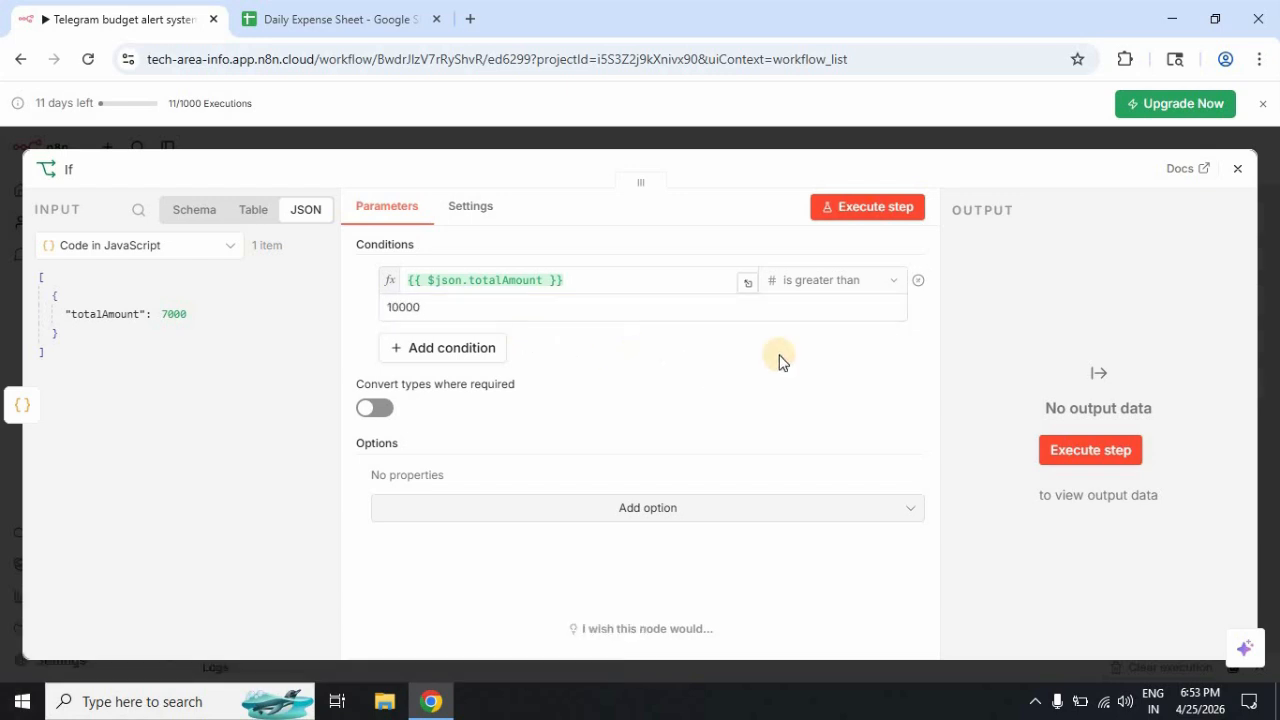
# Step: Execute the If step and examine the output of both the True Branch and the False Branch
pyautogui.click(867, 214)
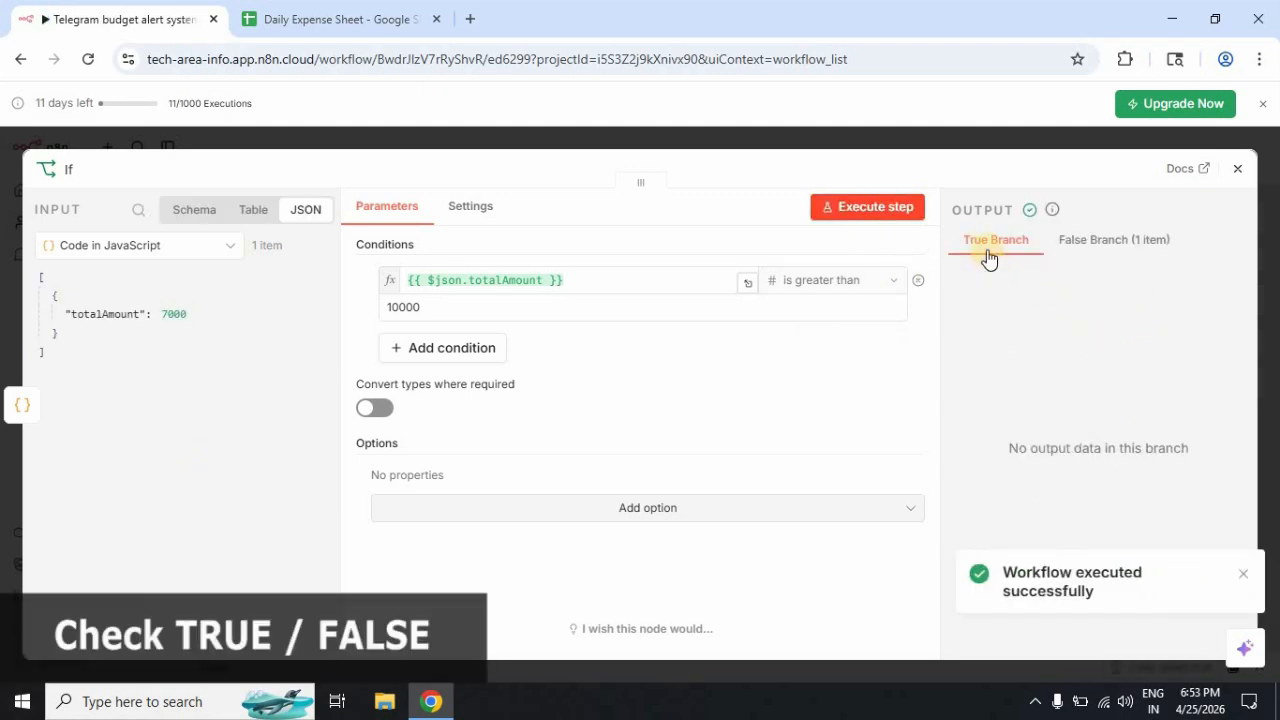
pyautogui.tripleClick(1175, 449)
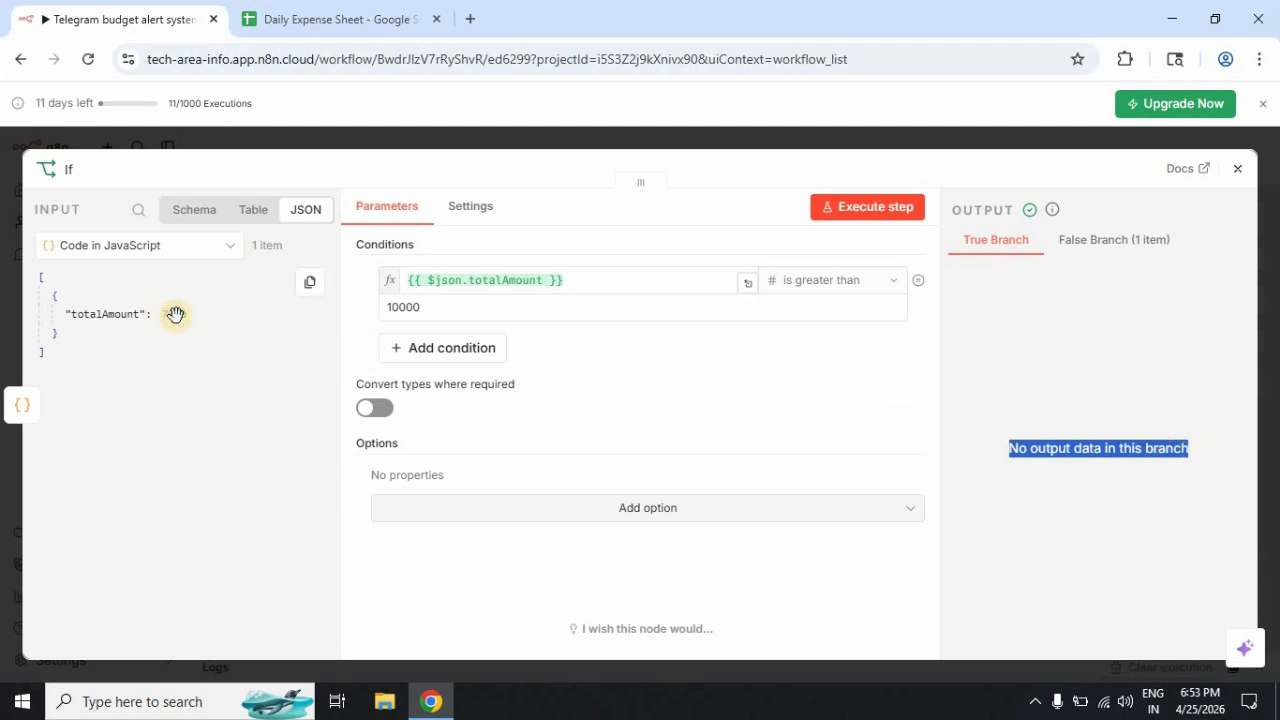
pyautogui.click(1121, 245)
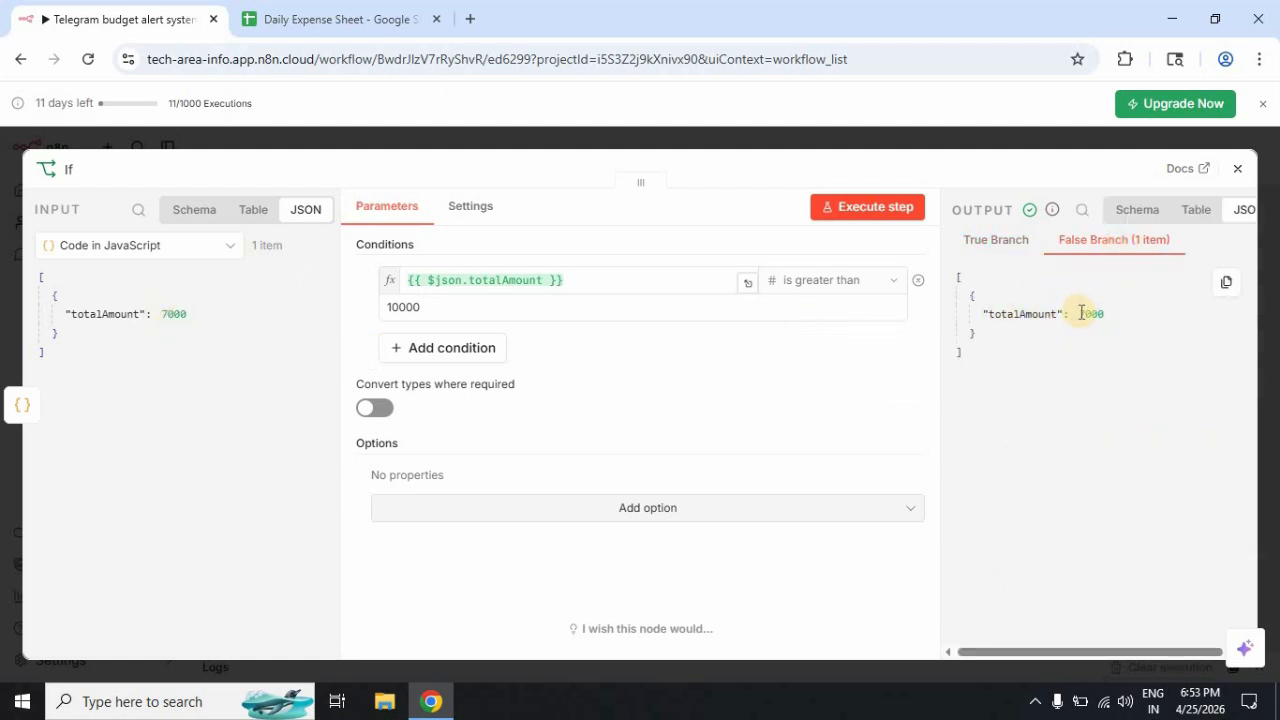
pyautogui.click(1122, 315)
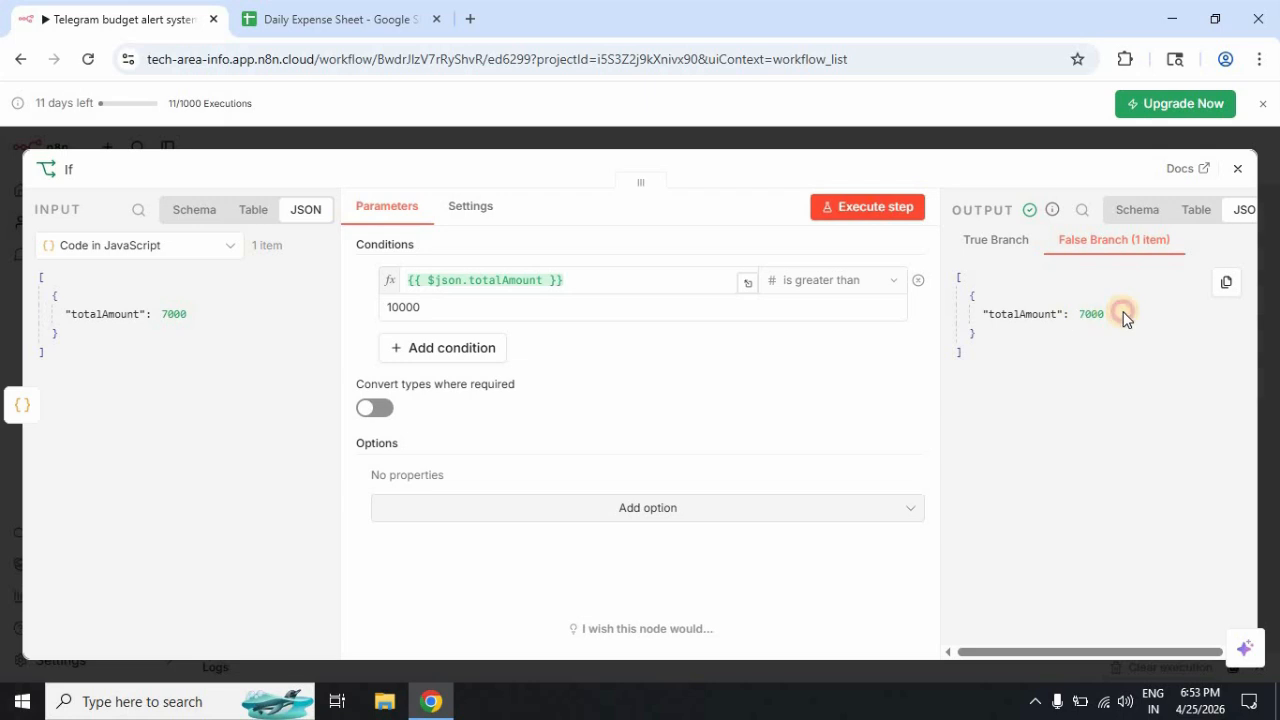
# Step: Set the If condition's comparison value to 6000, execute the step, and examine the True Branch and False Branch outputs
pyautogui.click(997, 246)
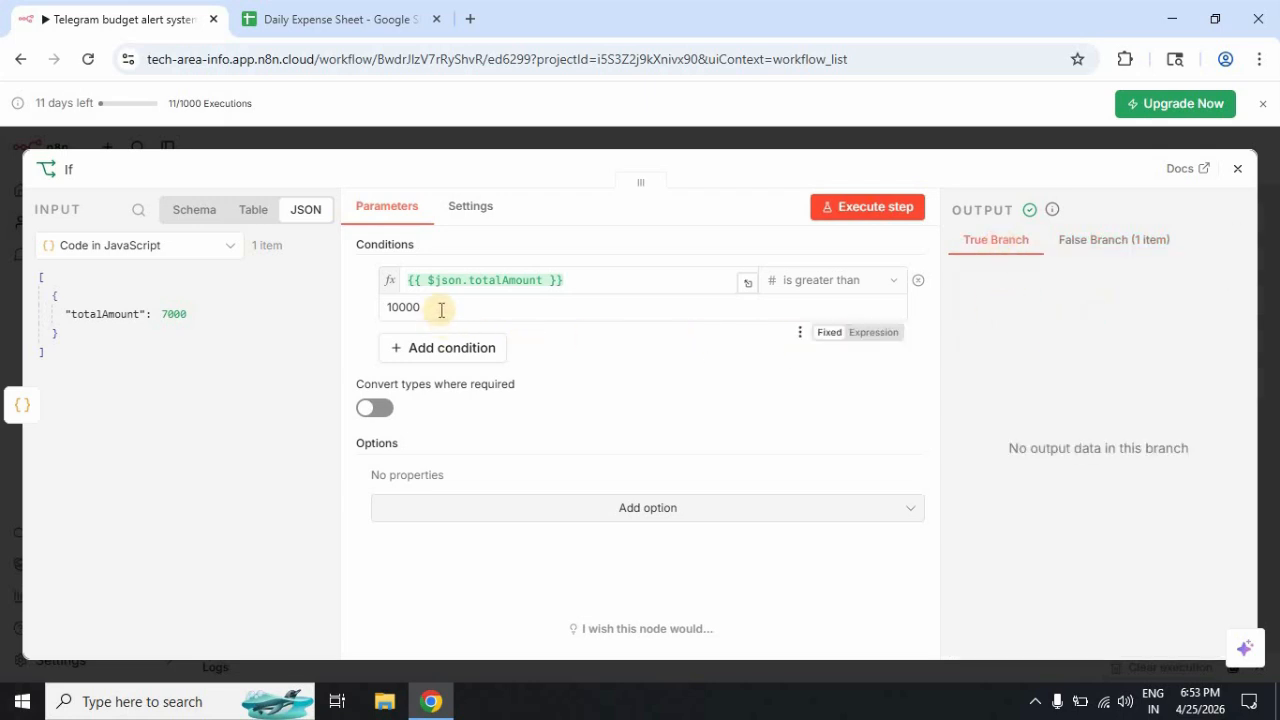
pyautogui.moveTo(431, 308); pyautogui.dragTo(380, 309)
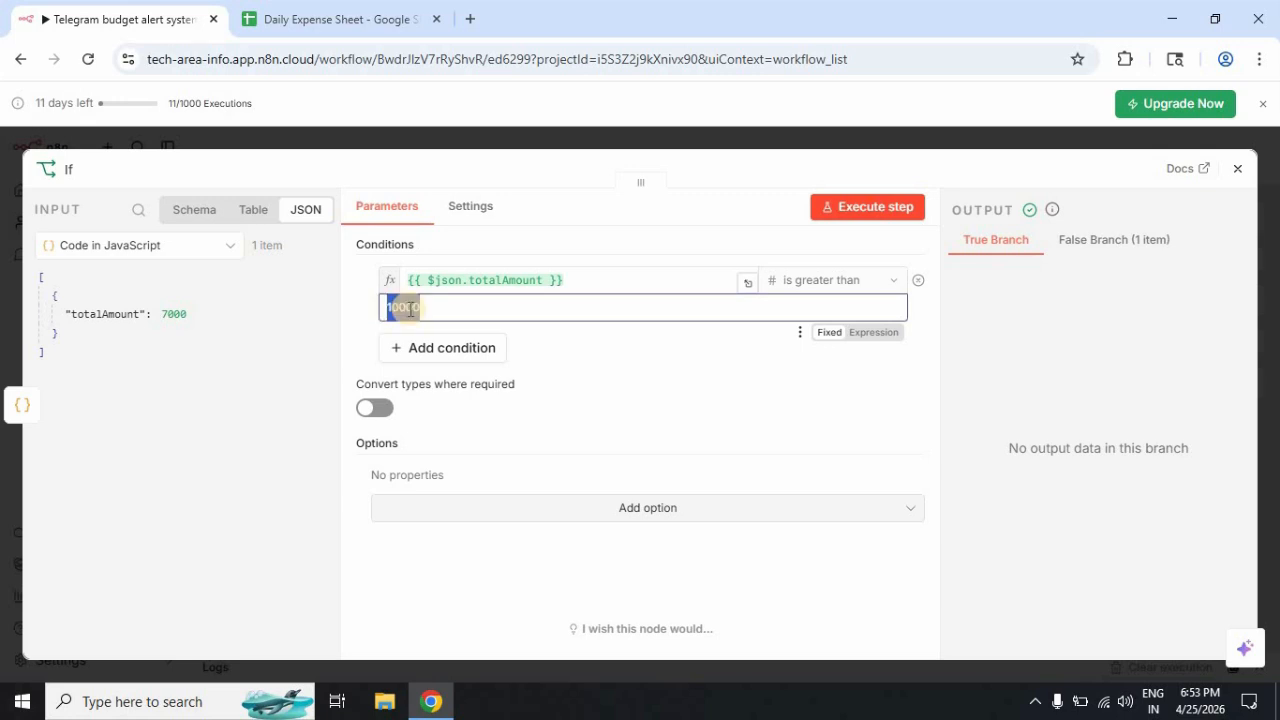
pyautogui.write('6000')
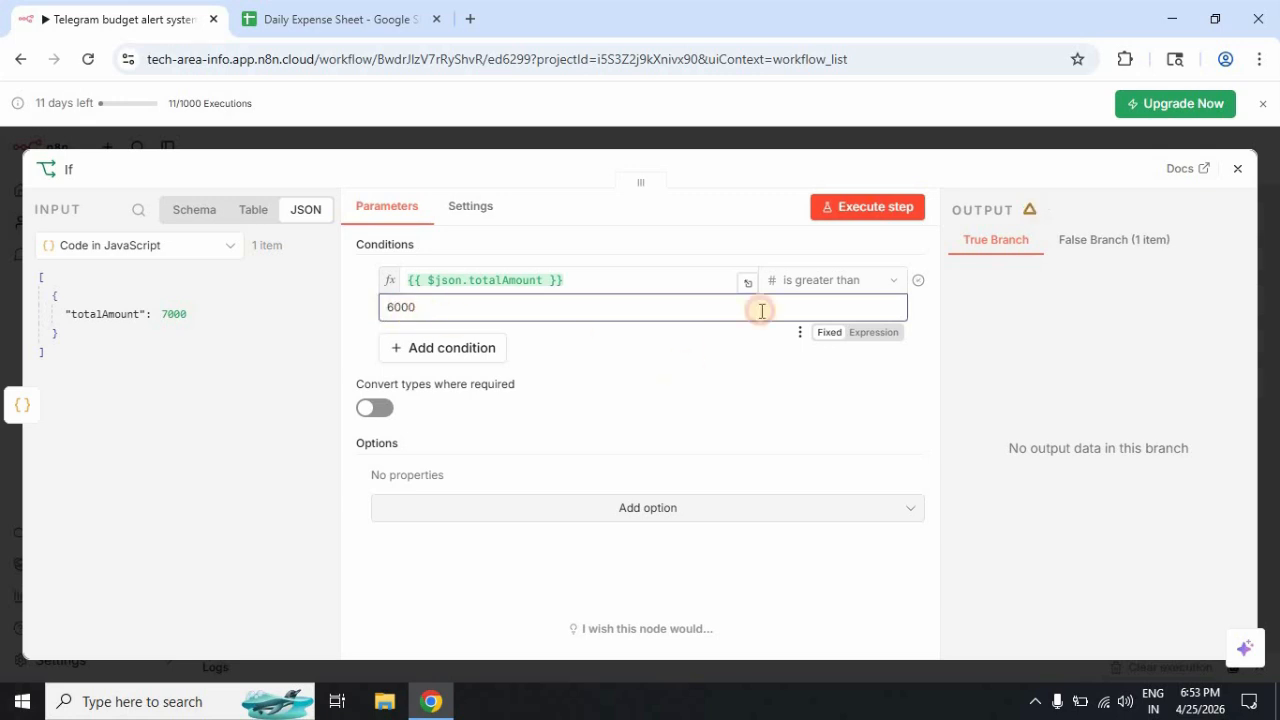
pyautogui.click(857, 212)
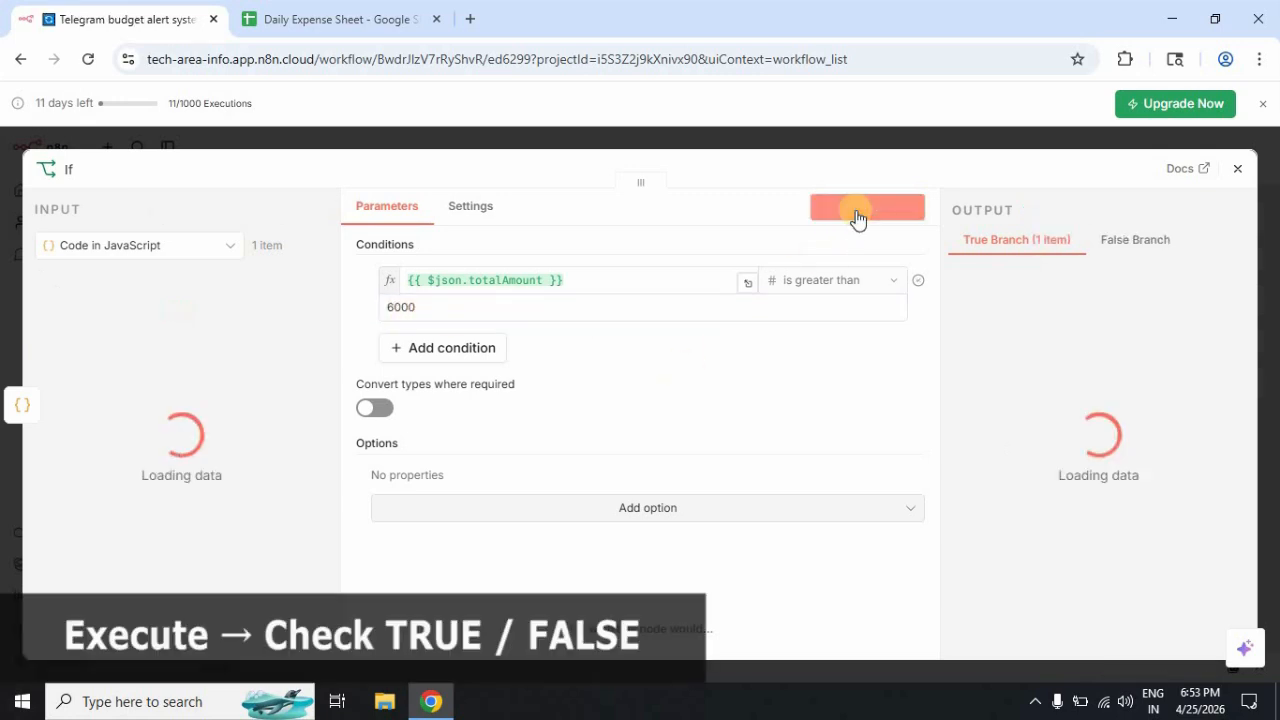
pyautogui.moveTo(986, 314); pyautogui.dragTo(1106, 314)
pyautogui.click(1124, 242)
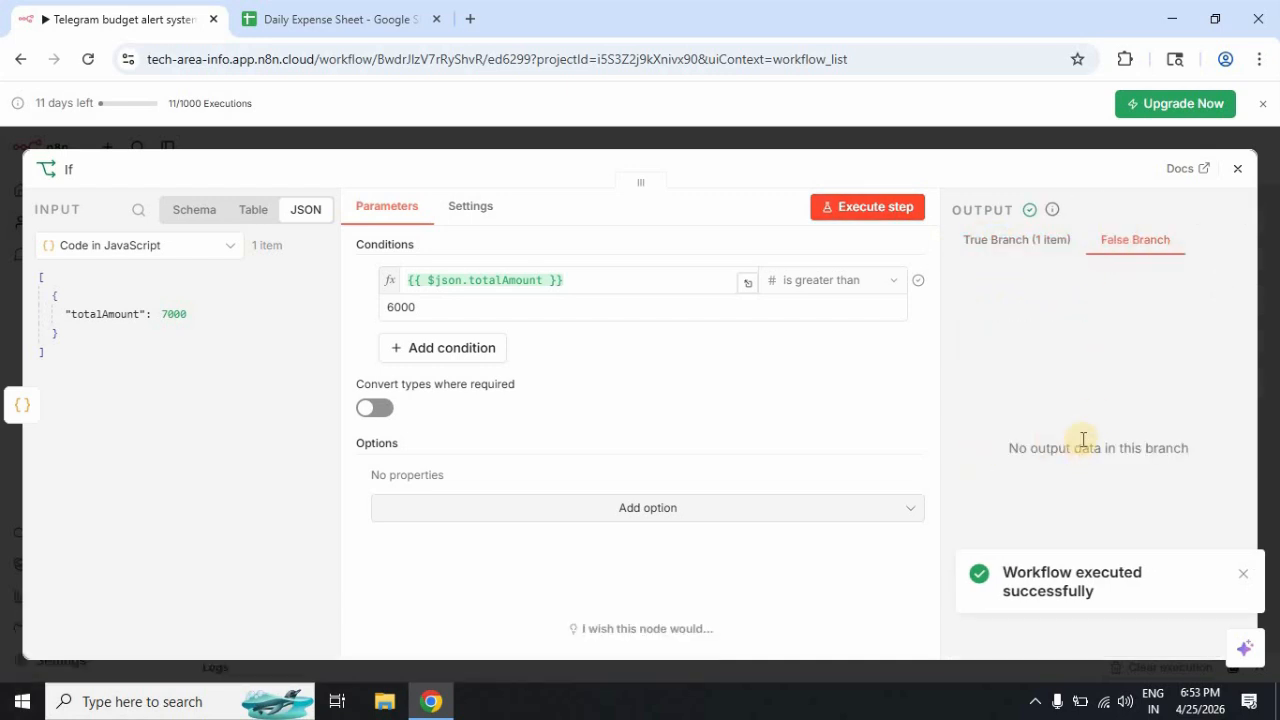
pyautogui.click(1020, 247)
# Step: Set the If condition's comparison value back to 10000 and close the node settings
pyautogui.moveTo(429, 309); pyautogui.dragTo(386, 314)
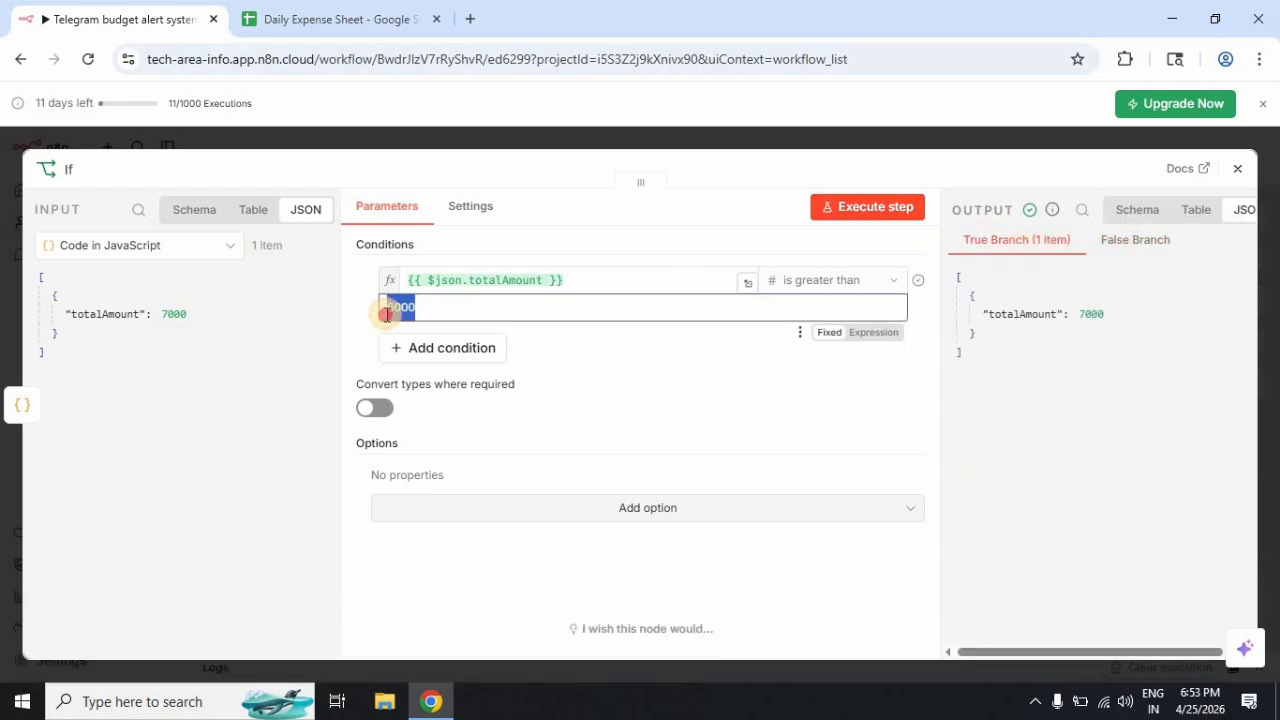
pyautogui.press('BackSpace')
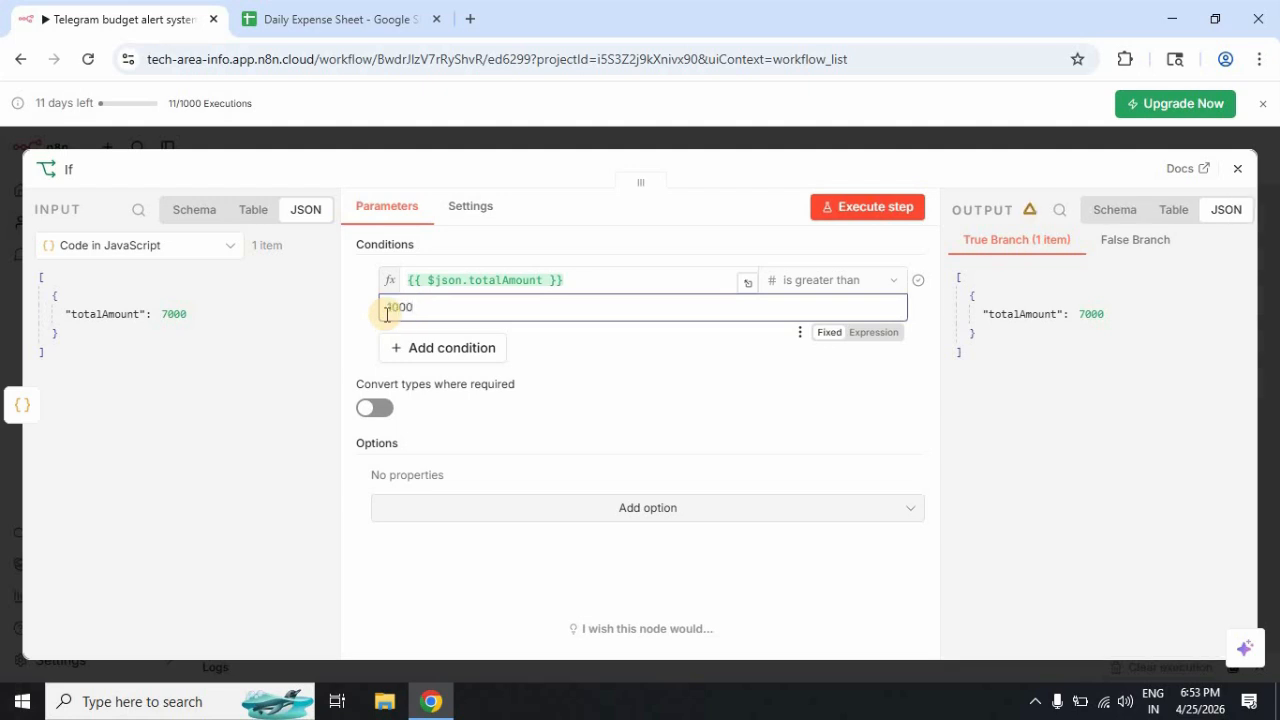
pyautogui.write('10000')
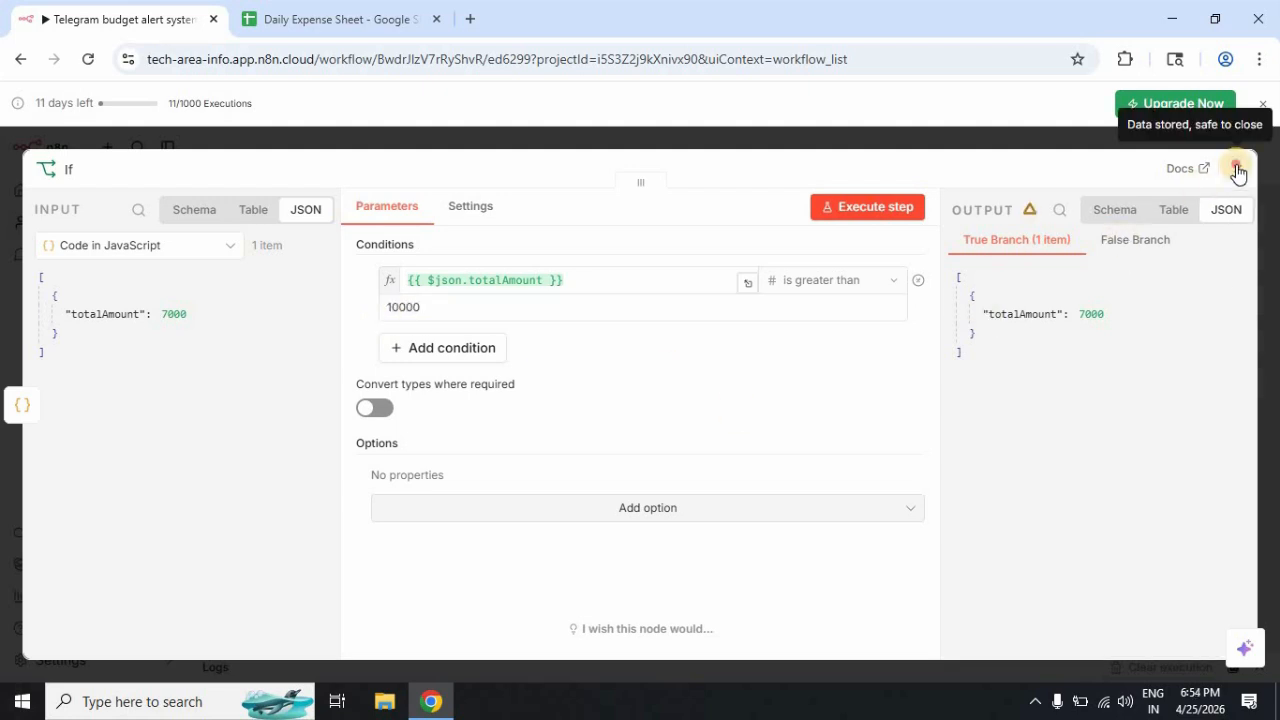
pyautogui.click(1237, 169)
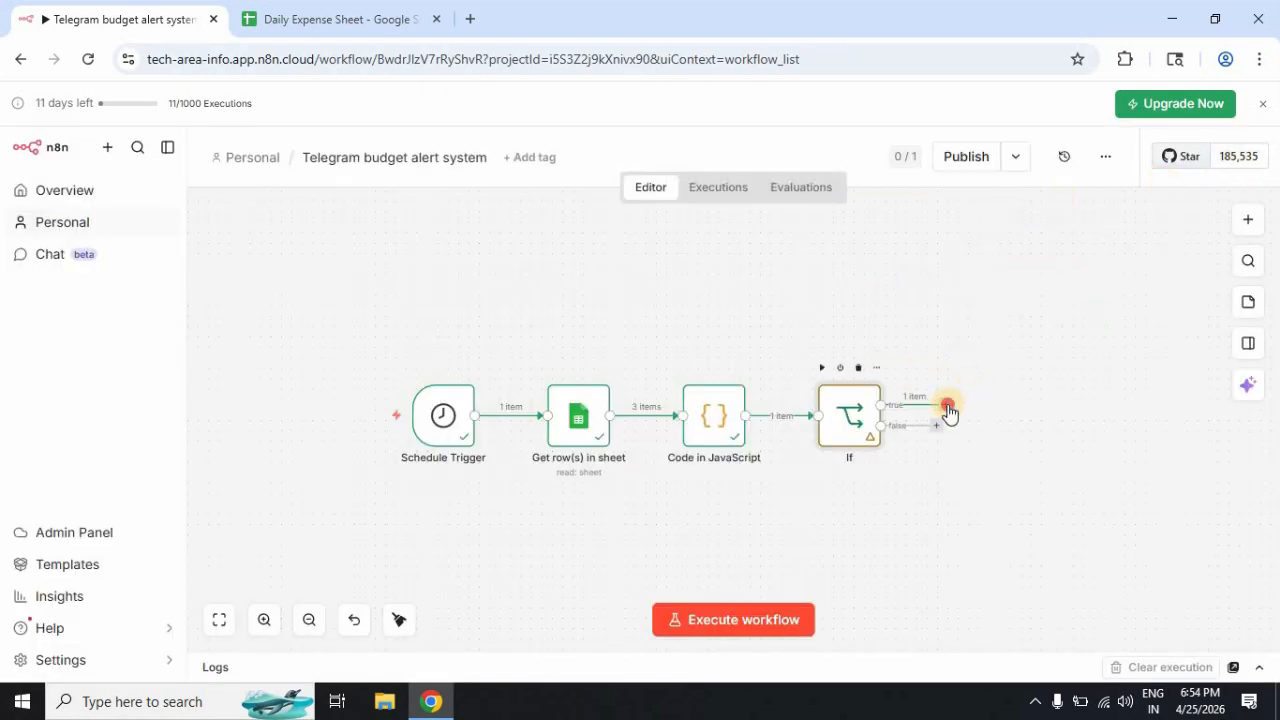
# Step: Add a Telegram node with the Send a text message action to the true output of the If node
pyautogui.click(946, 405)
pyautogui.click(1033, 281)
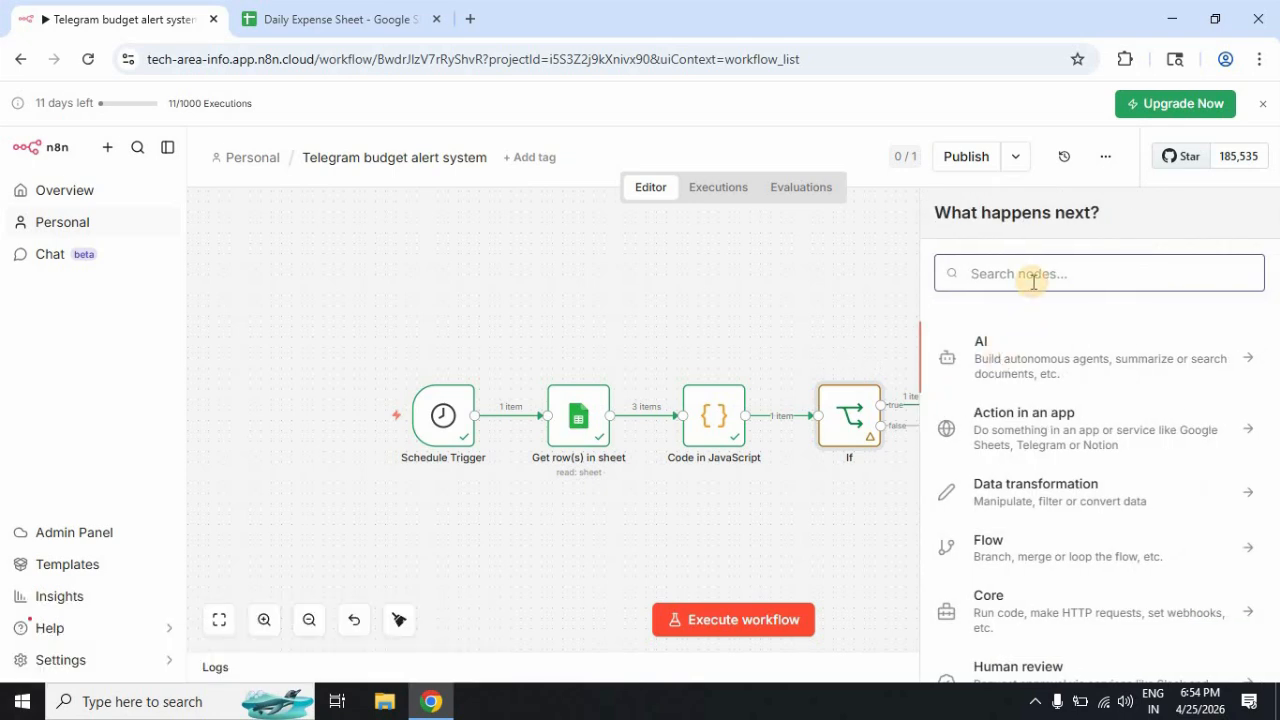
pyautogui.write('tele')
pyautogui.click(1029, 342)
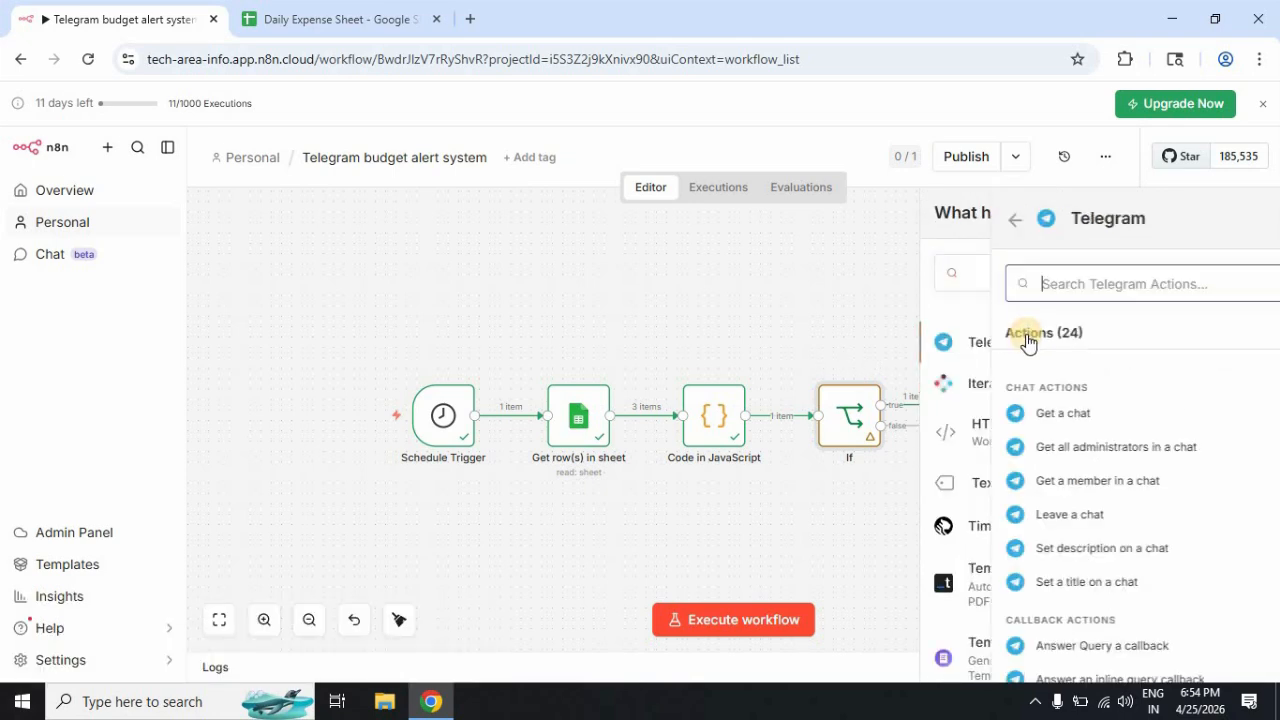
pyautogui.scroll(-3, 1088, 510)
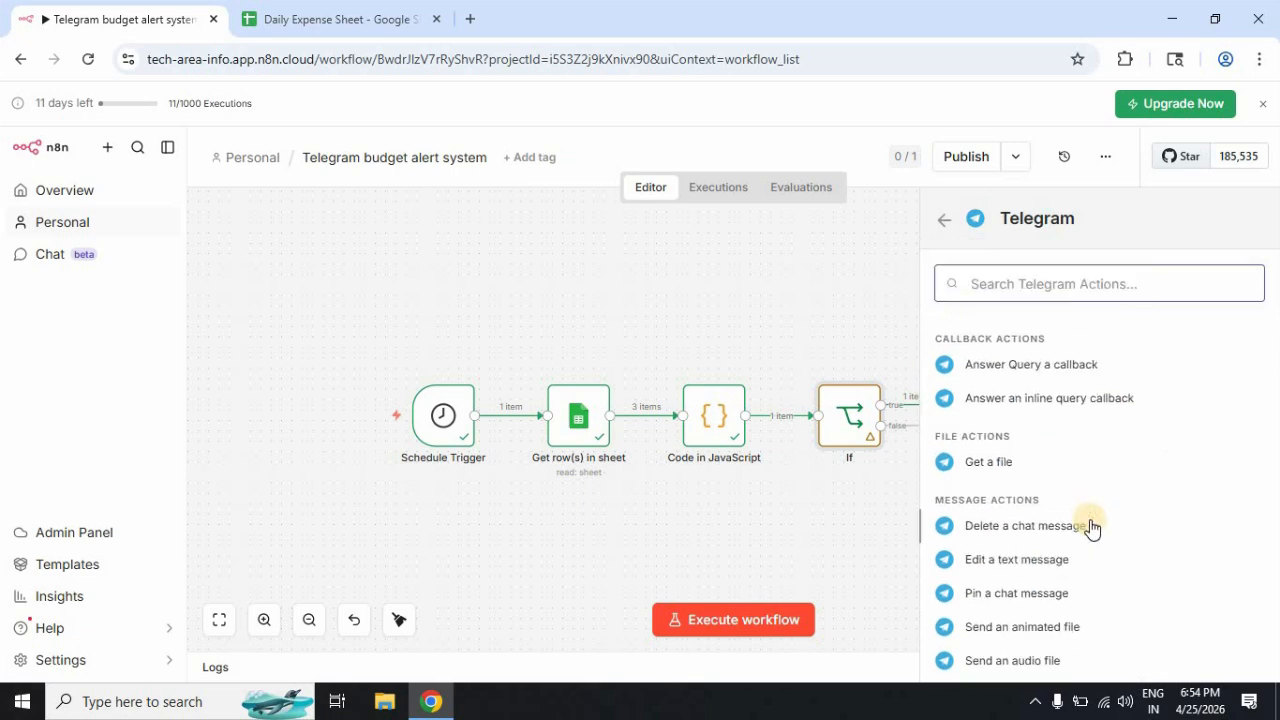
pyautogui.scroll(-3, 1091, 527)
pyautogui.scroll(-2, 1091, 527)
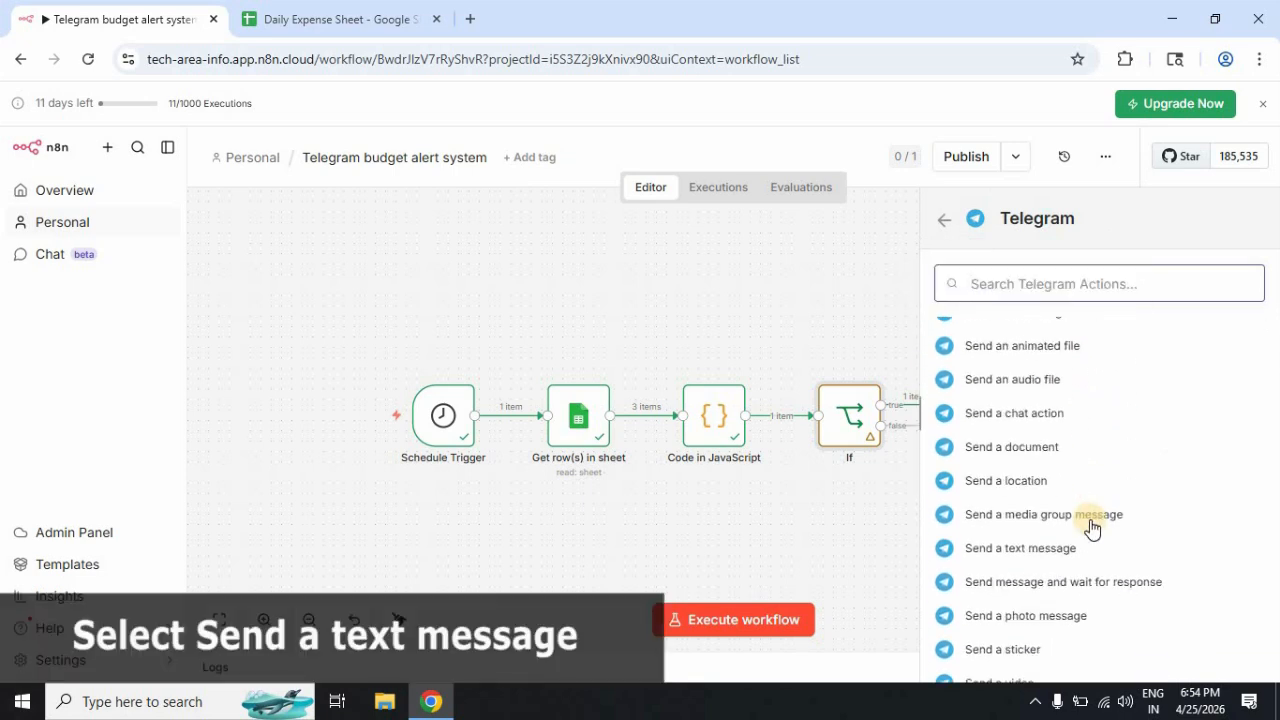
pyautogui.click(1057, 552)
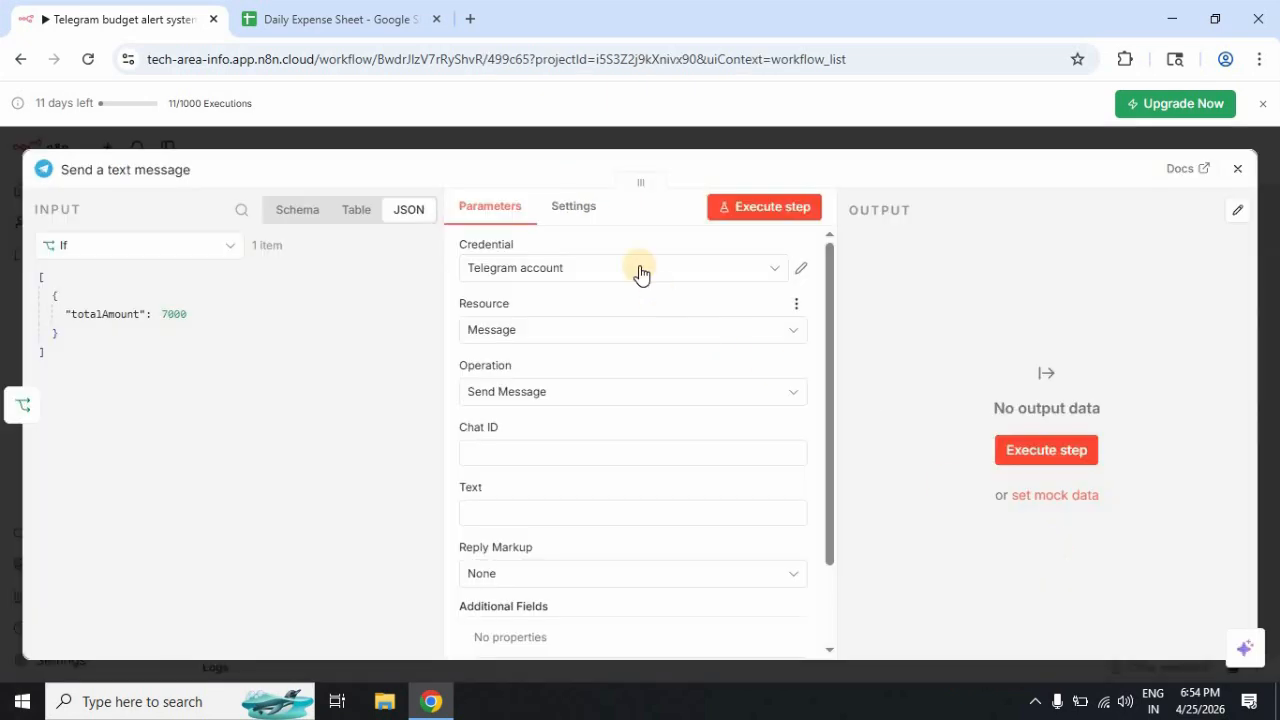
# Step: Choose the Telegram account credential for the message node, check its Access Token field, and close the credential settings
pyautogui.click(640, 270)
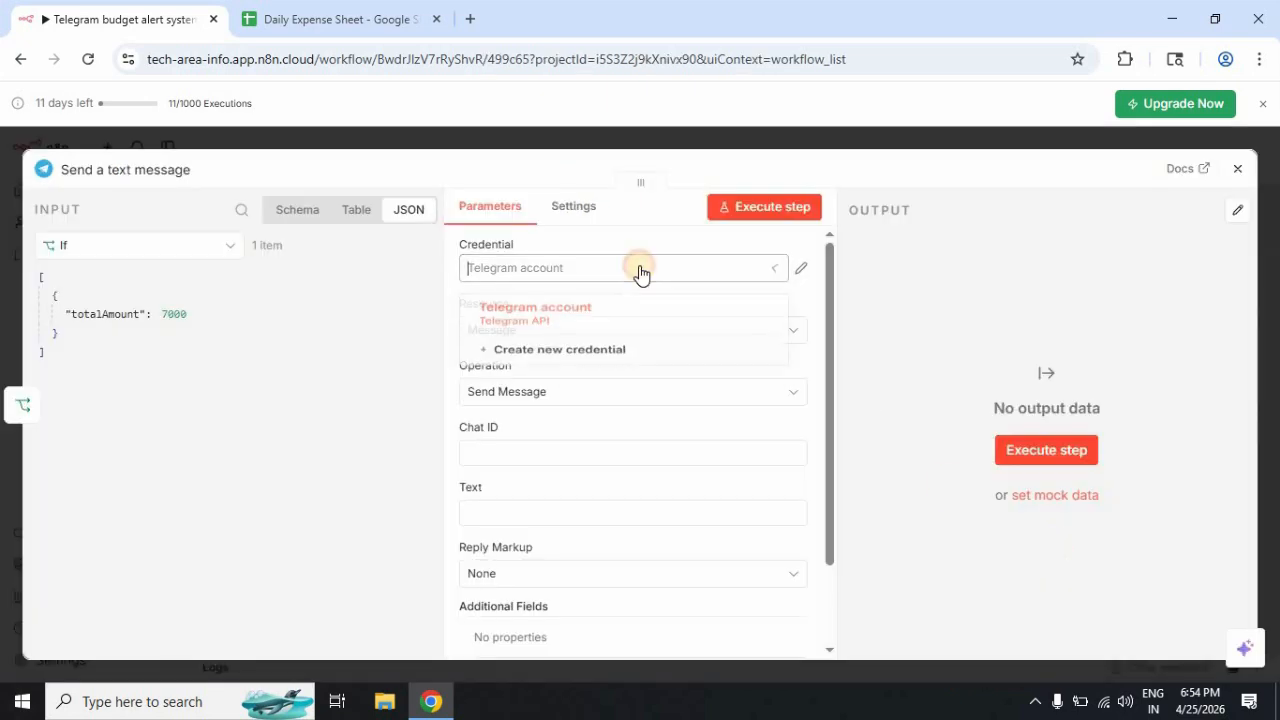
pyautogui.click(597, 320)
pyautogui.click(801, 271)
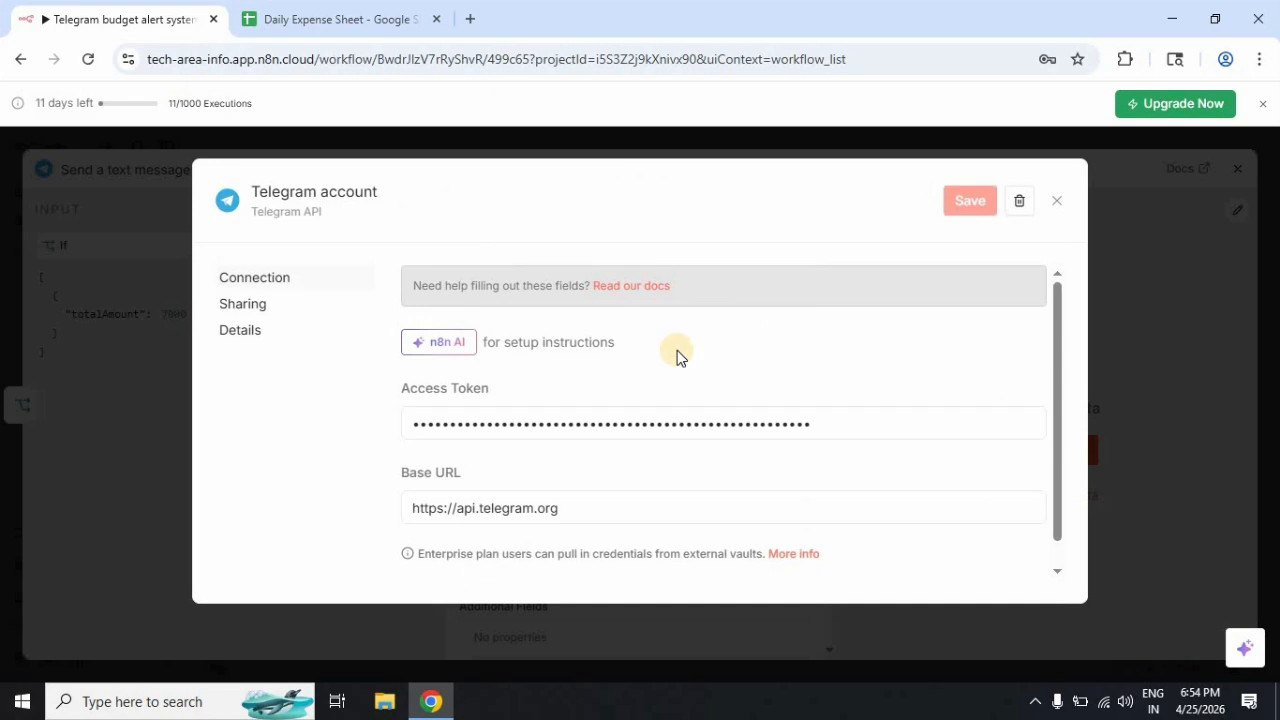
pyautogui.moveTo(401, 469); pyautogui.dragTo(490, 476)
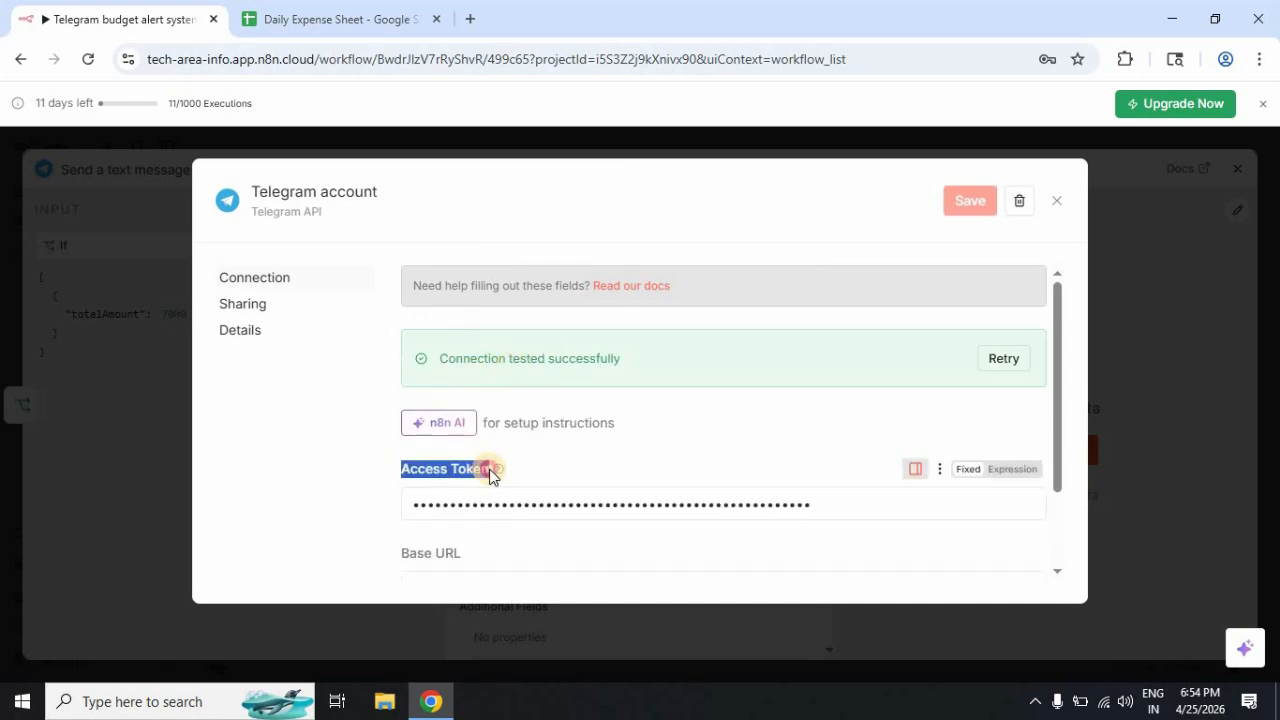
pyautogui.click(1057, 197)
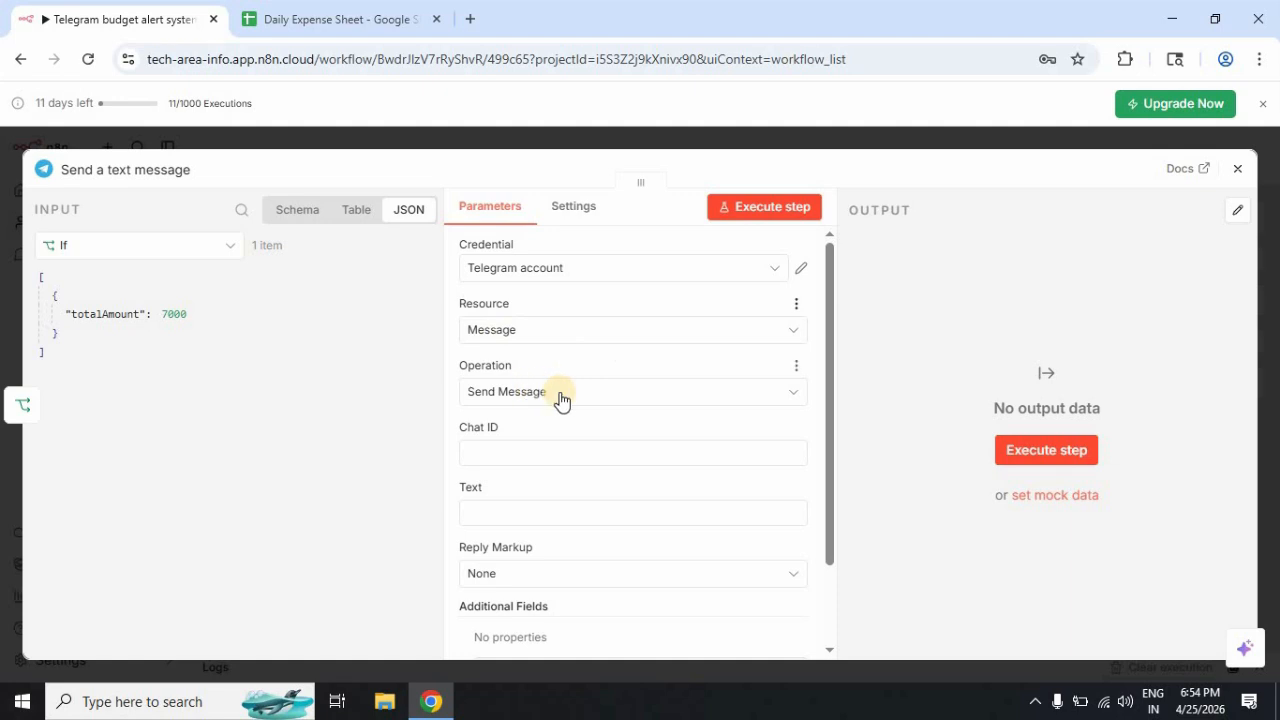
# Step: Switch to Telegram Web in a new browser tab and copy the bot's API token from the BotFather chat
pyautogui.click(547, 453)
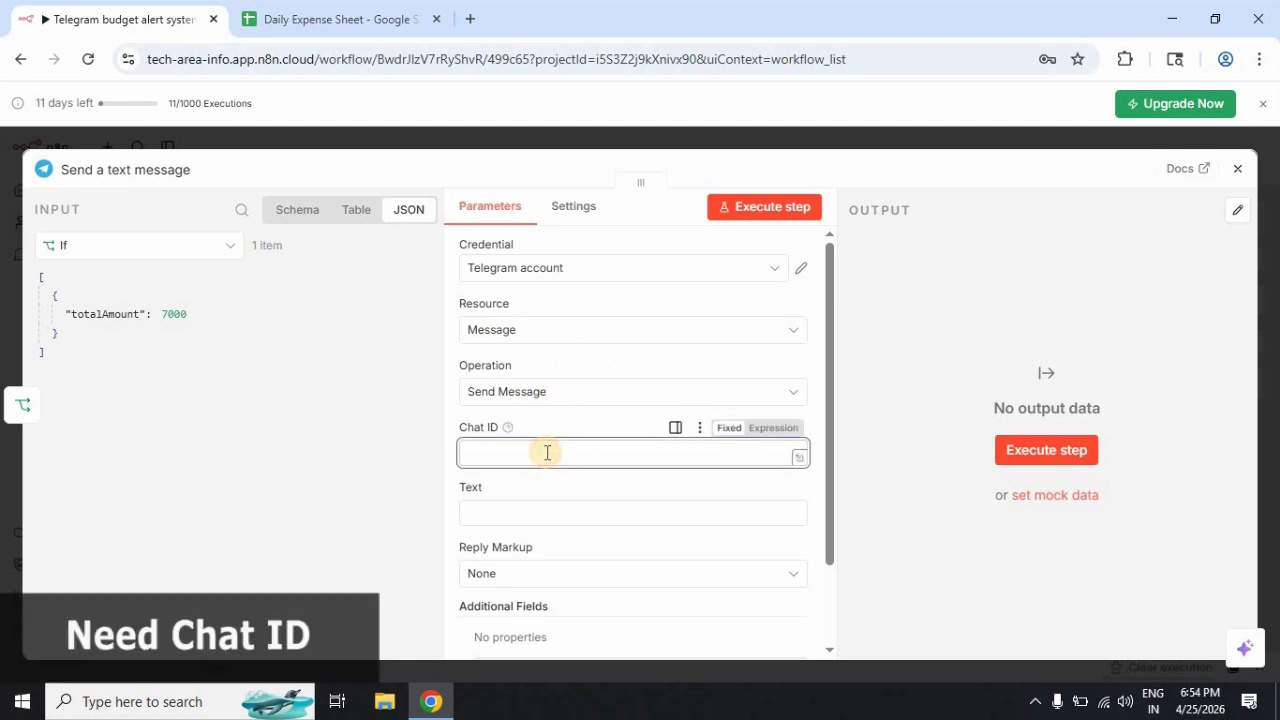
pyautogui.click(474, 20)
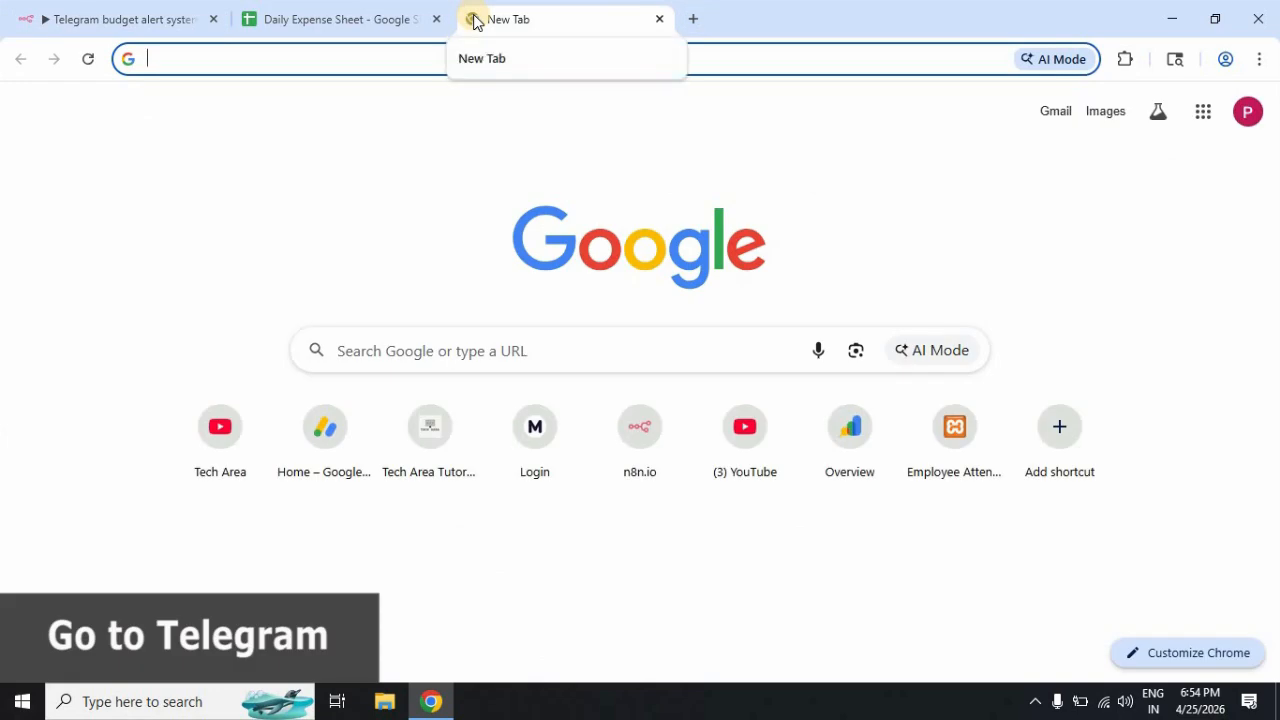
pyautogui.write('we')
pyautogui.press('Return')
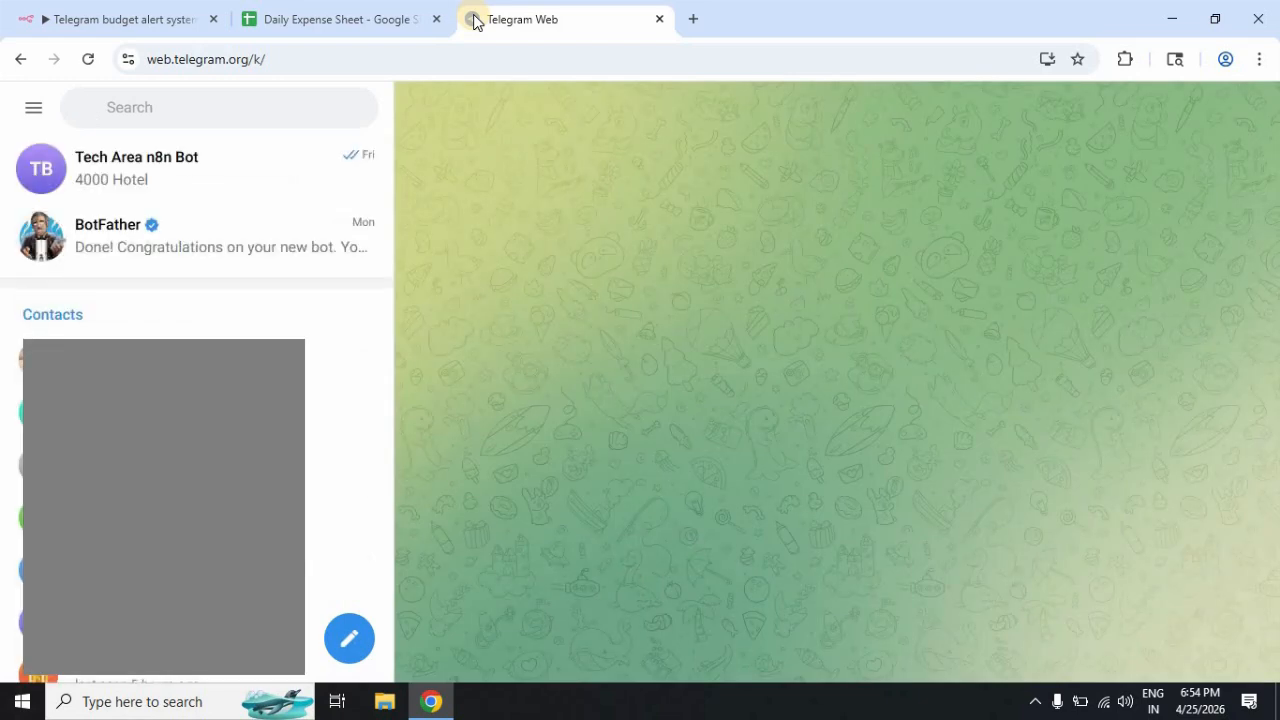
pyautogui.click(203, 252)
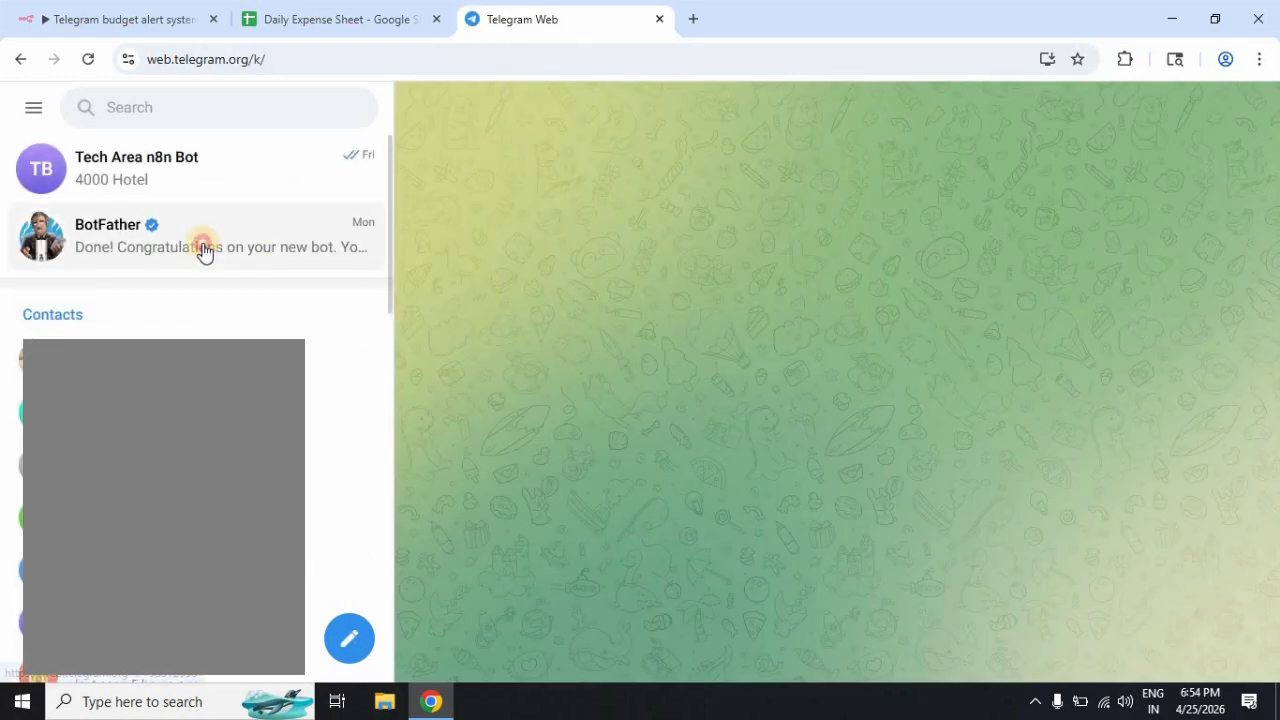
pyautogui.doubleClick(720, 470)
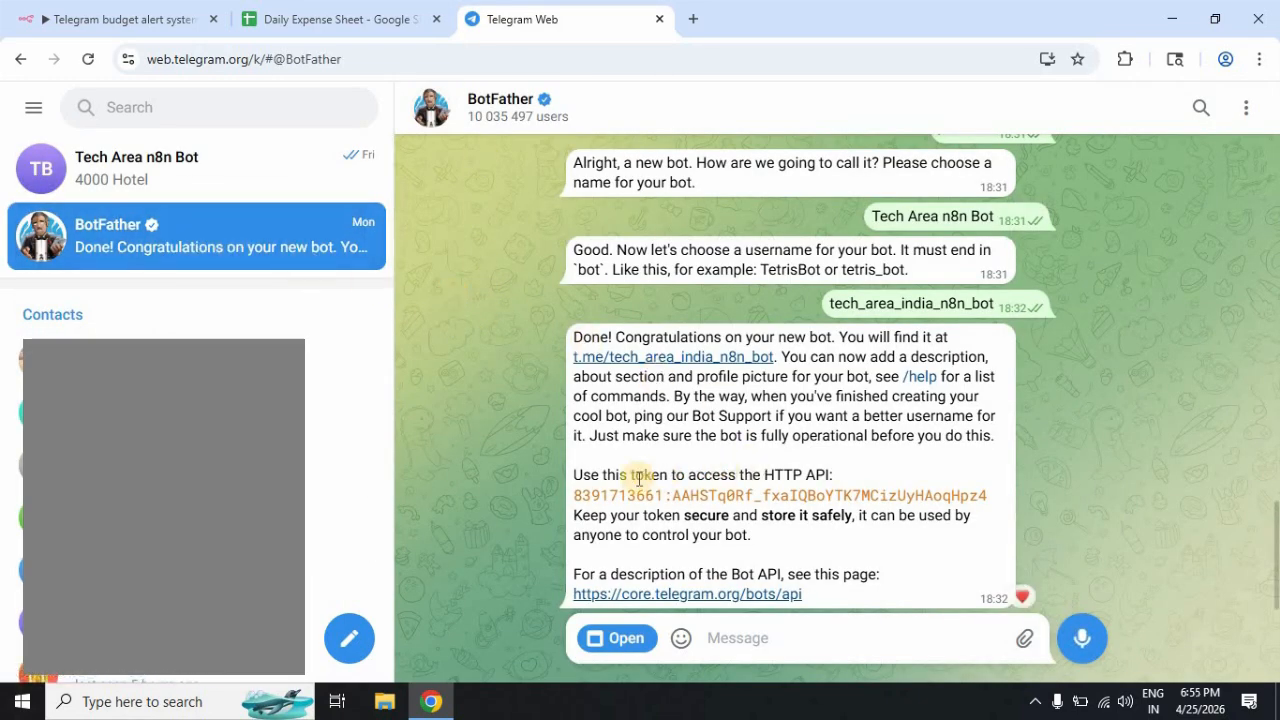
pyautogui.click(687, 500)
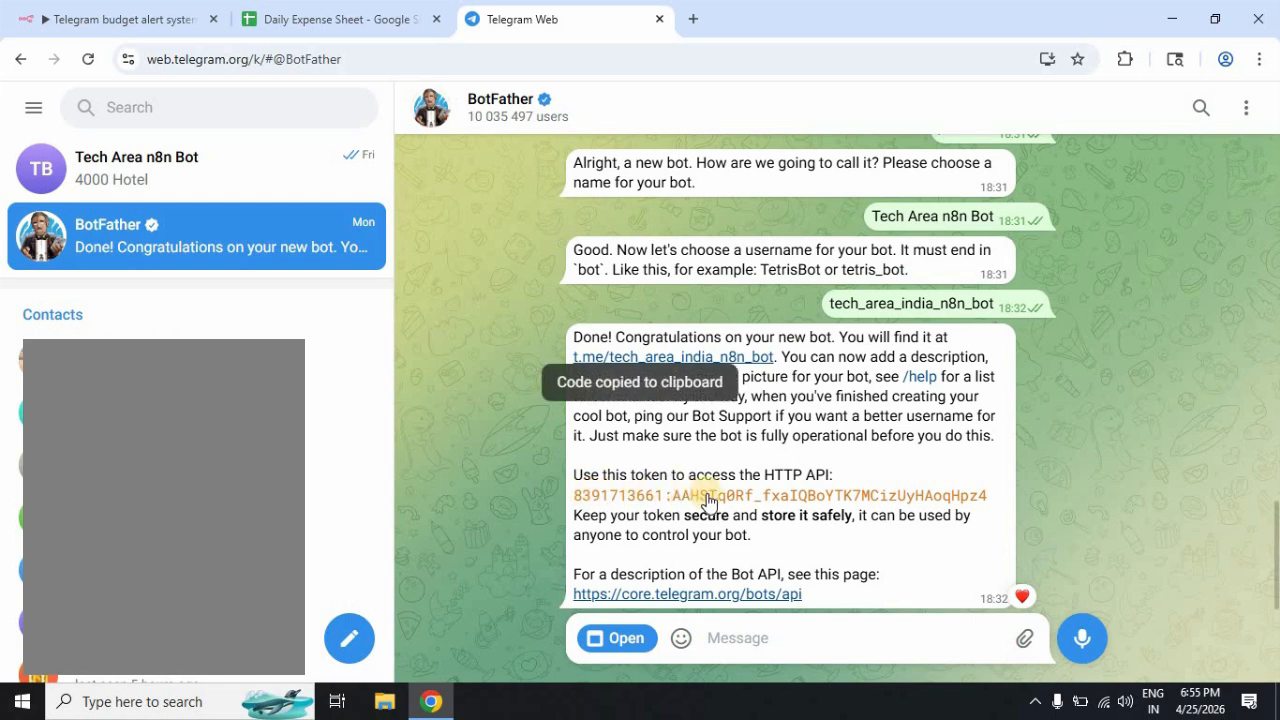
# Step: Load the api.telegram.org getupdates address in a new browser tab, pasting the copied bot token after "bot" in the URL
pyautogui.click(688, 22)
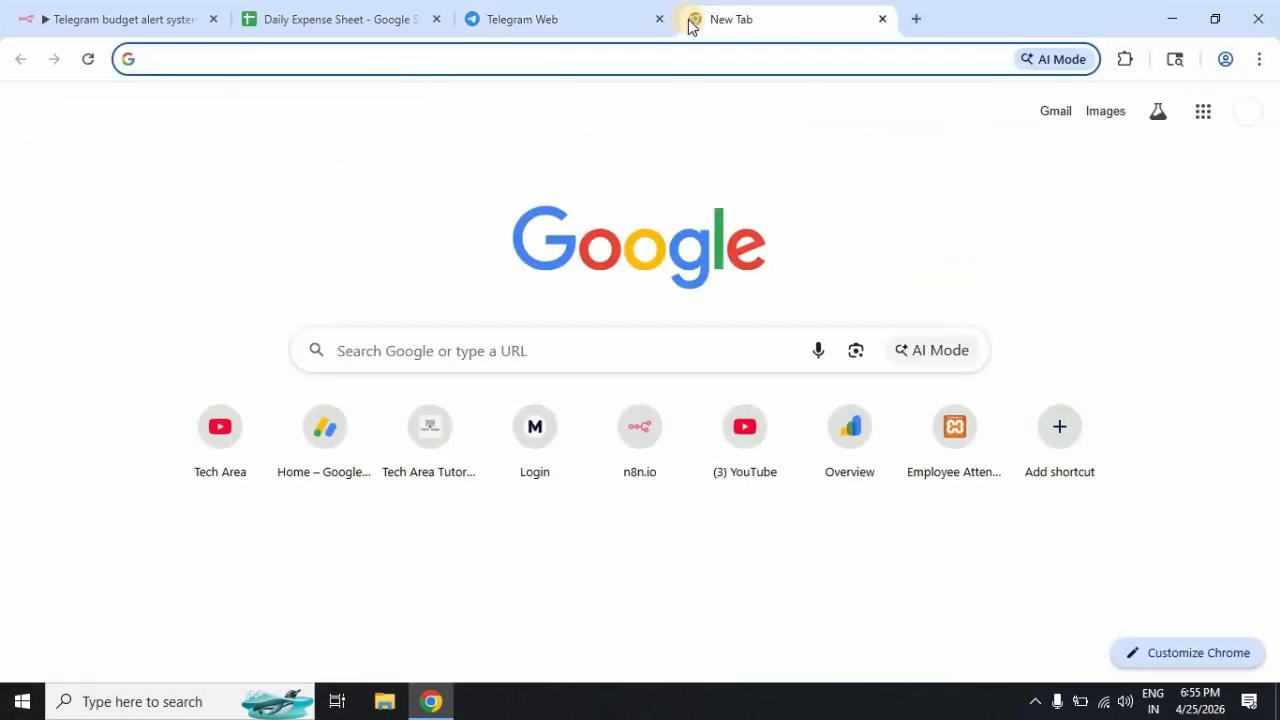
pyautogui.write('api')
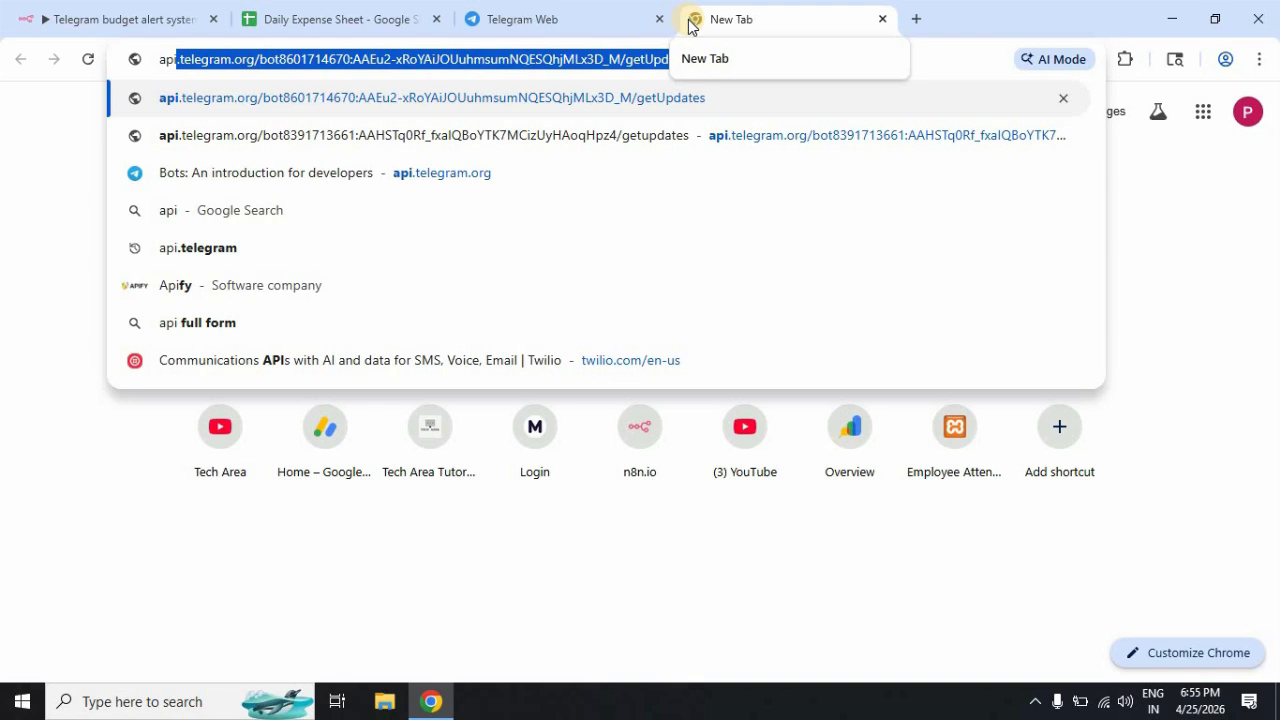
pyautogui.press('Right')
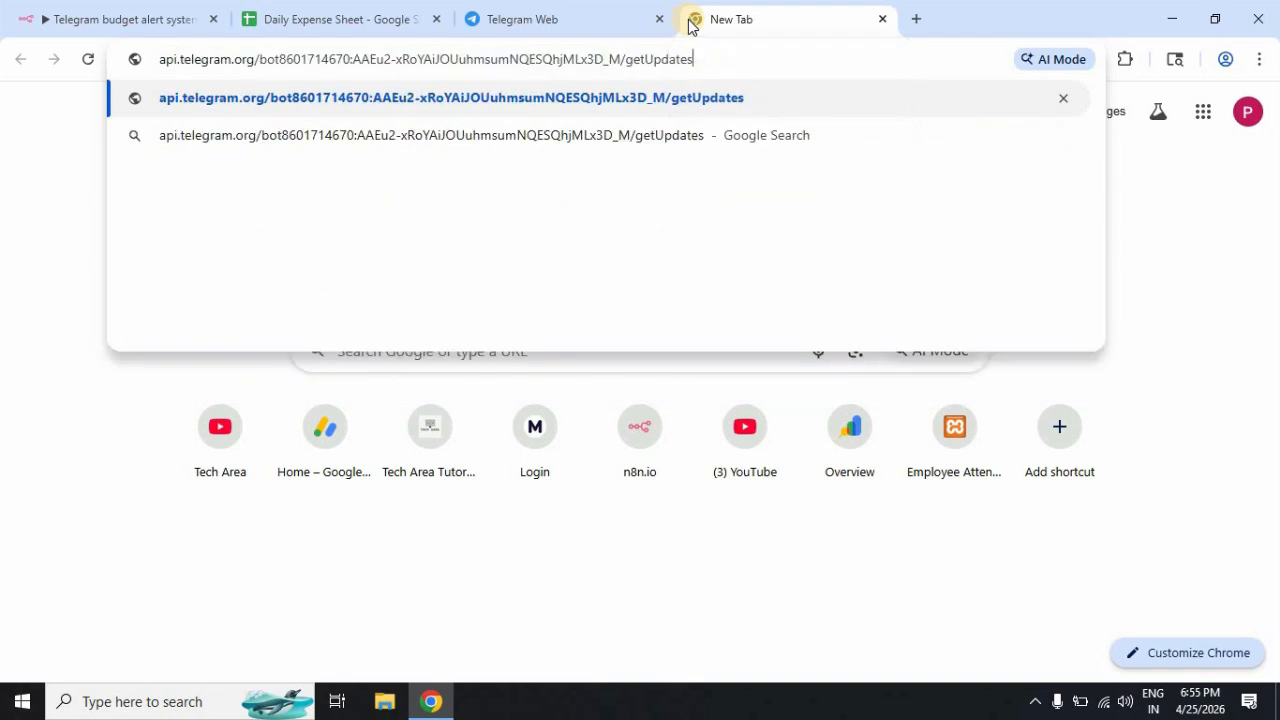
pyautogui.moveTo(281, 59); pyautogui.dragTo(697, 56)
pyautogui.hotkey('ctrl', 'v')
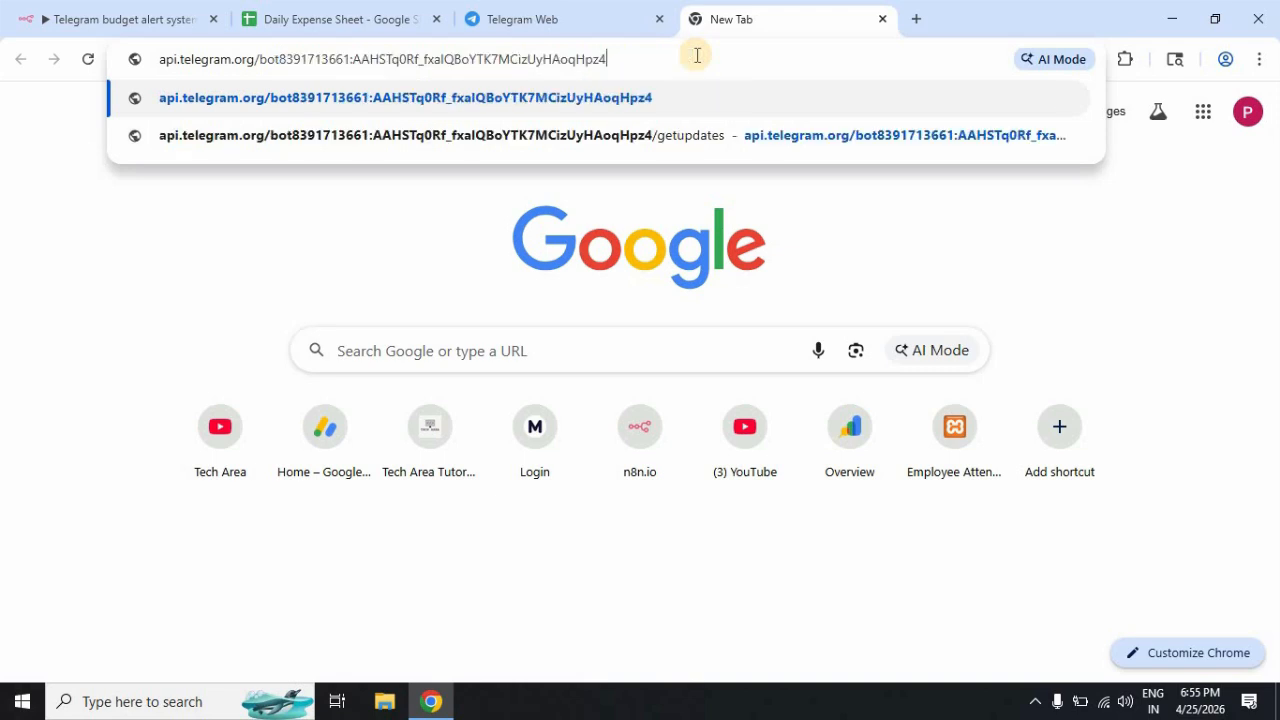
pyautogui.write('/get')
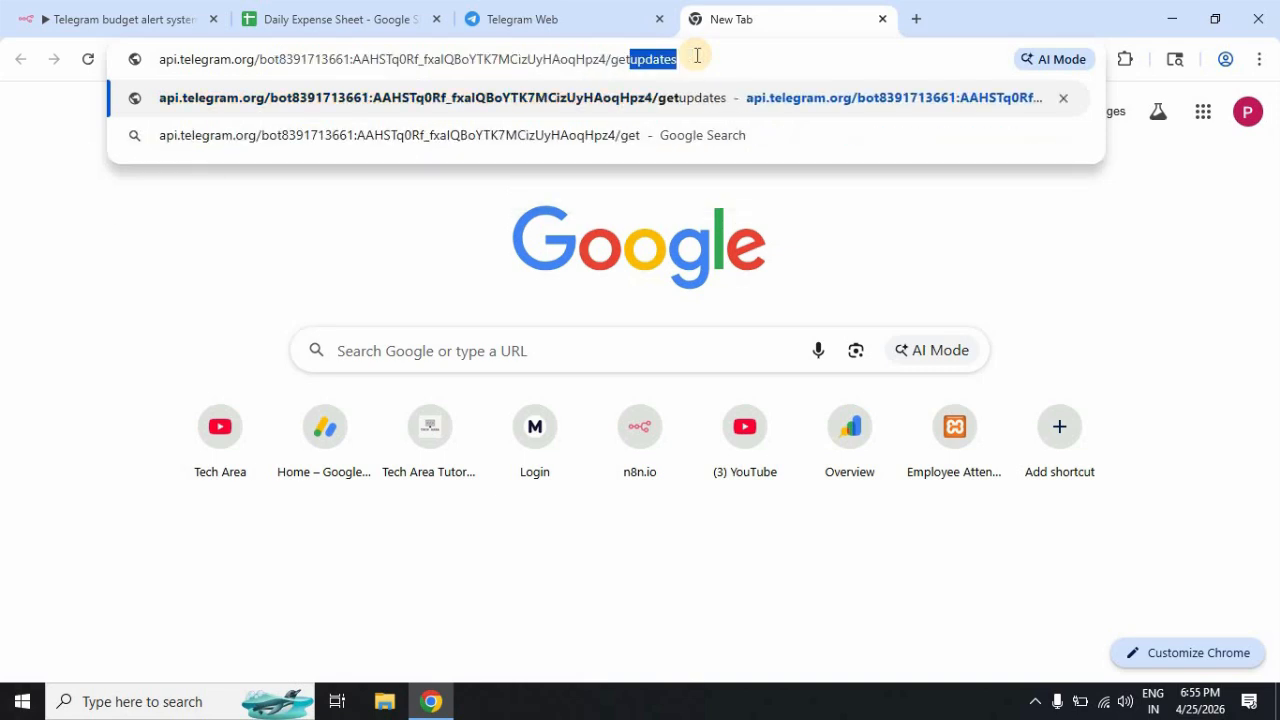
pyautogui.press('Return')
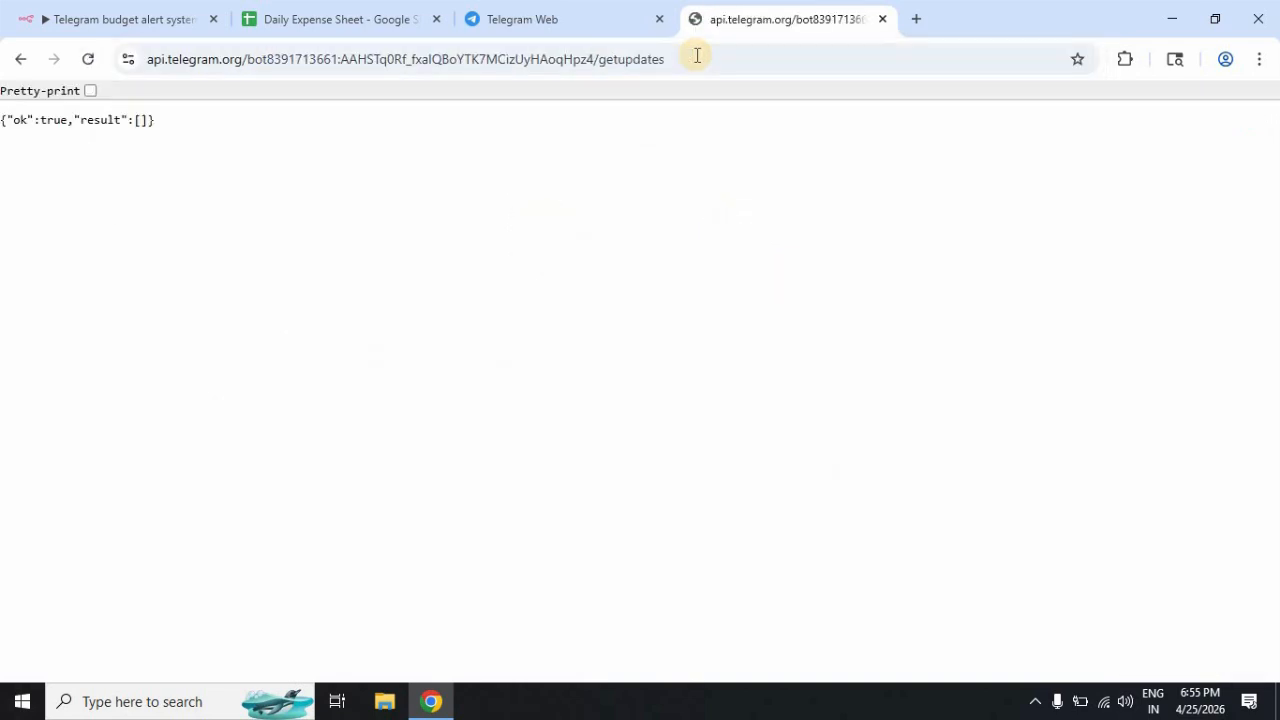
pyautogui.click(697, 55)
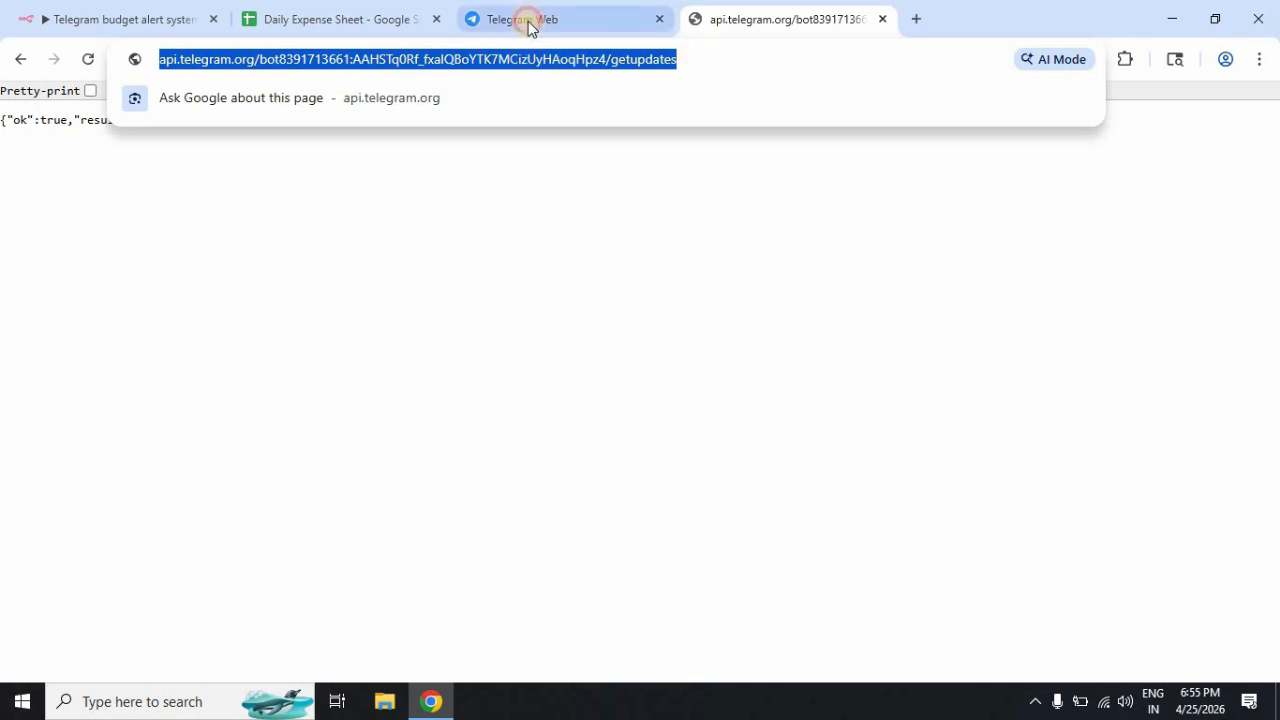
# Step: Return to Telegram Web and send the message "1000 Dinner" to the Tech Area n8n Bot
pyautogui.click(529, 22)
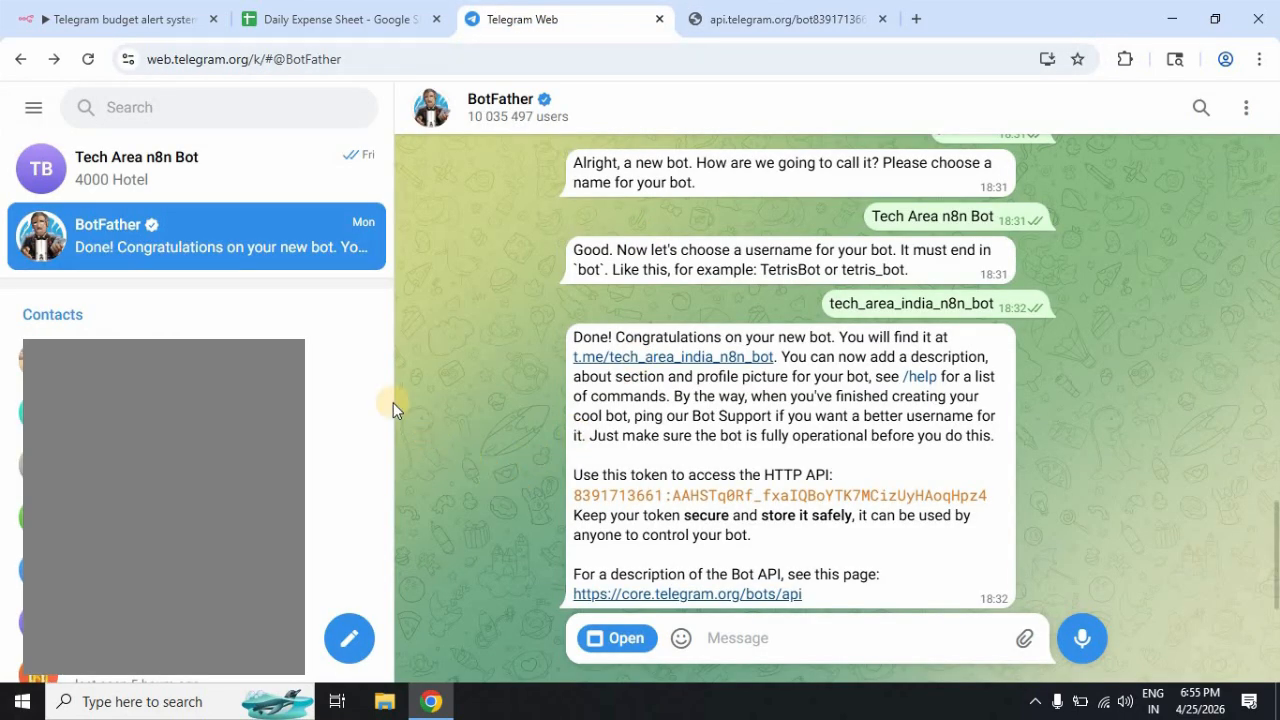
pyautogui.click(194, 177)
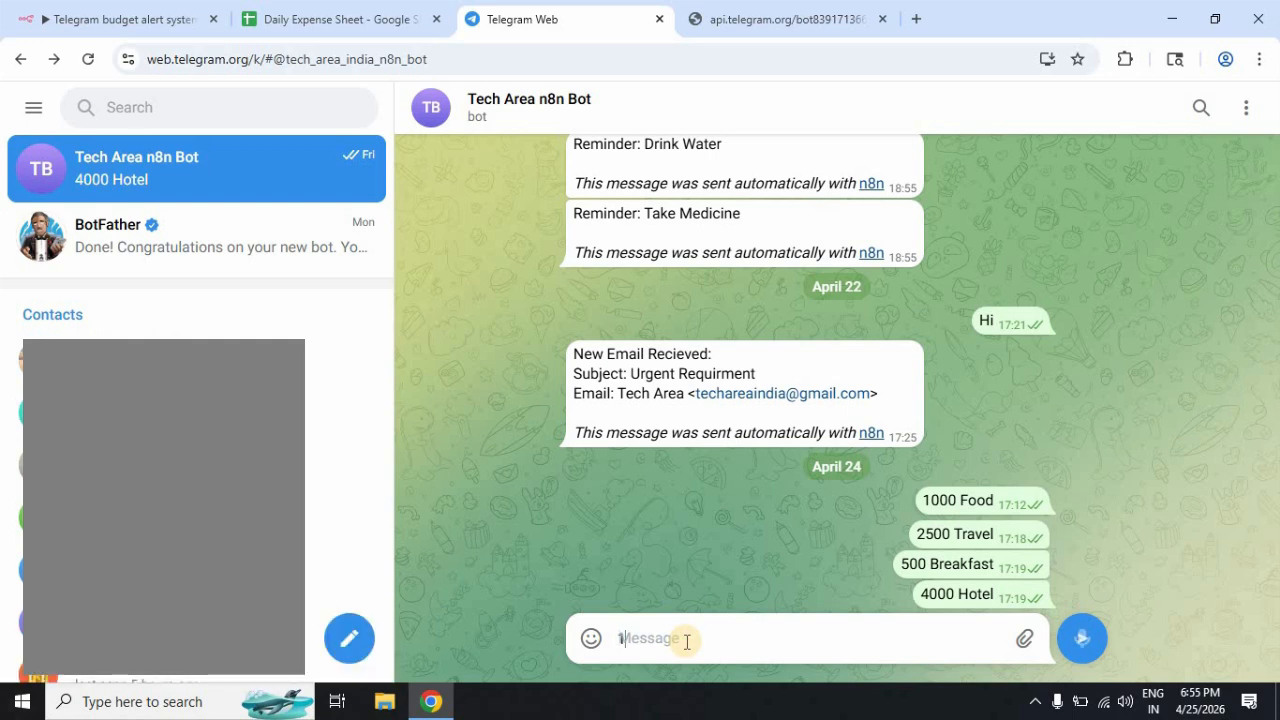
pyautogui.write('1000 Dinner')
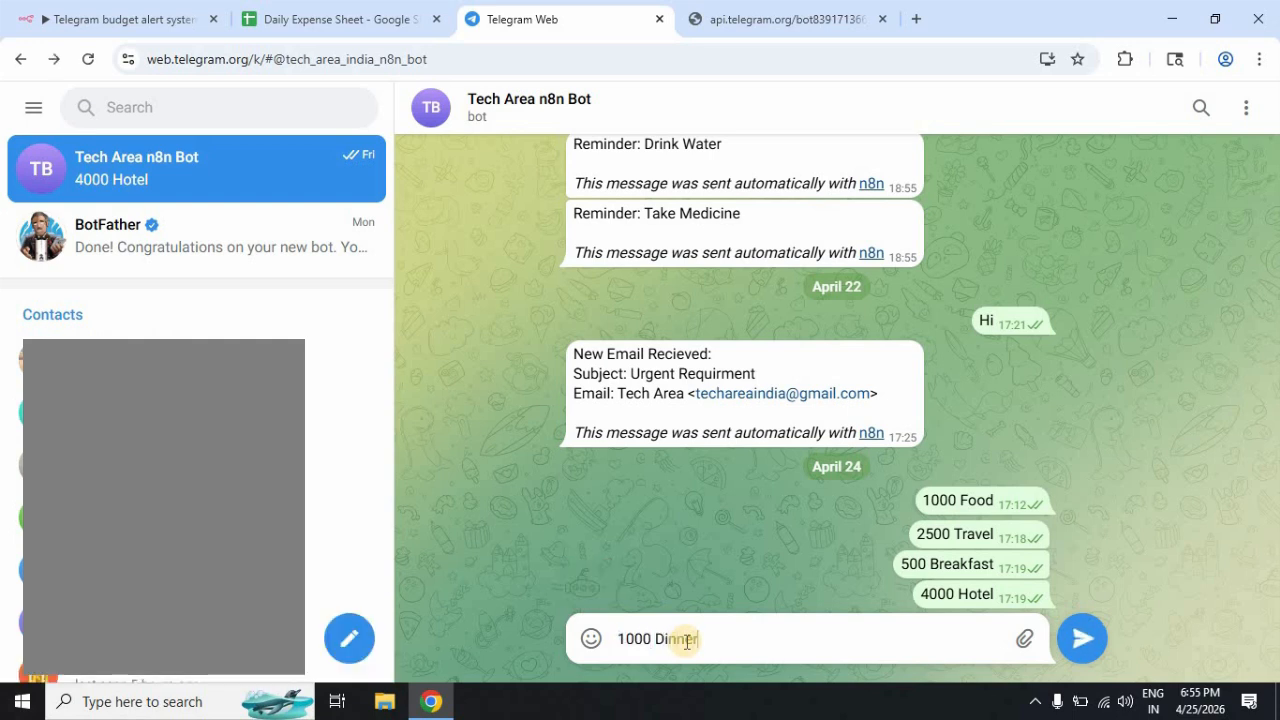
pyautogui.press('Return')
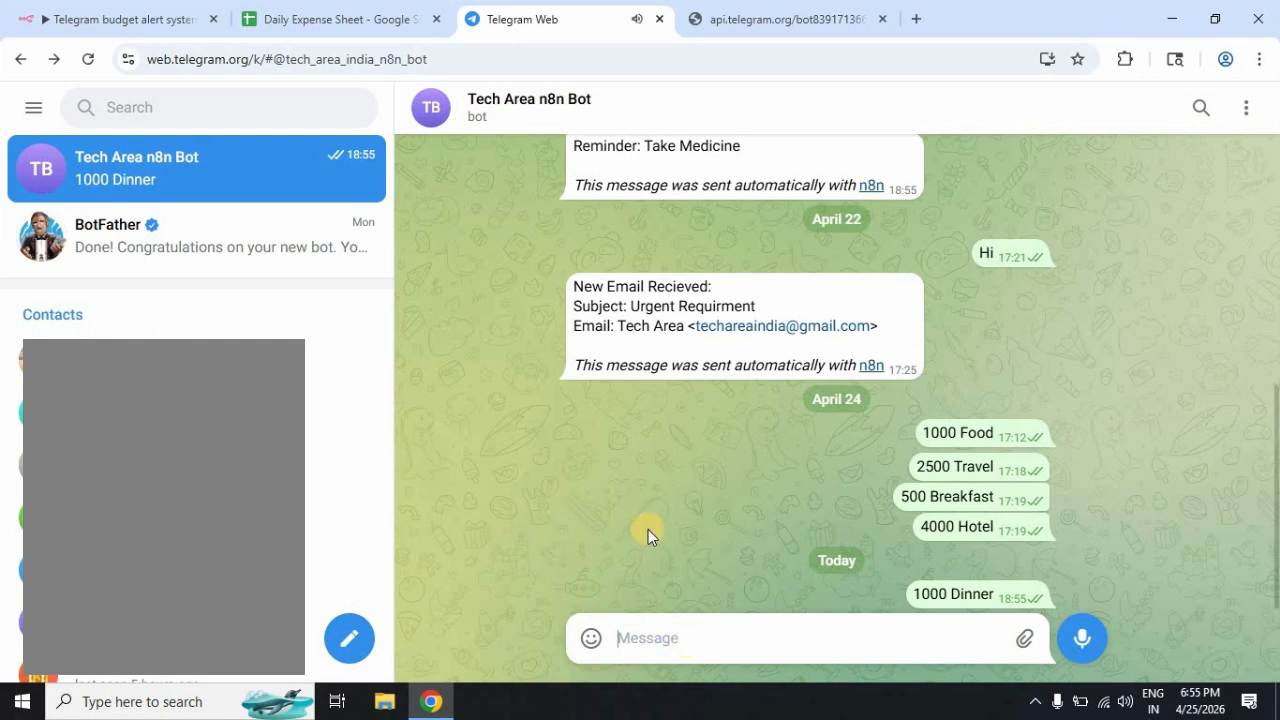
# Step: Reload the getupdates page, copy the sender's chat ID from the response, and paste it into the n8n message node's Chat ID
pyautogui.click(704, 12)
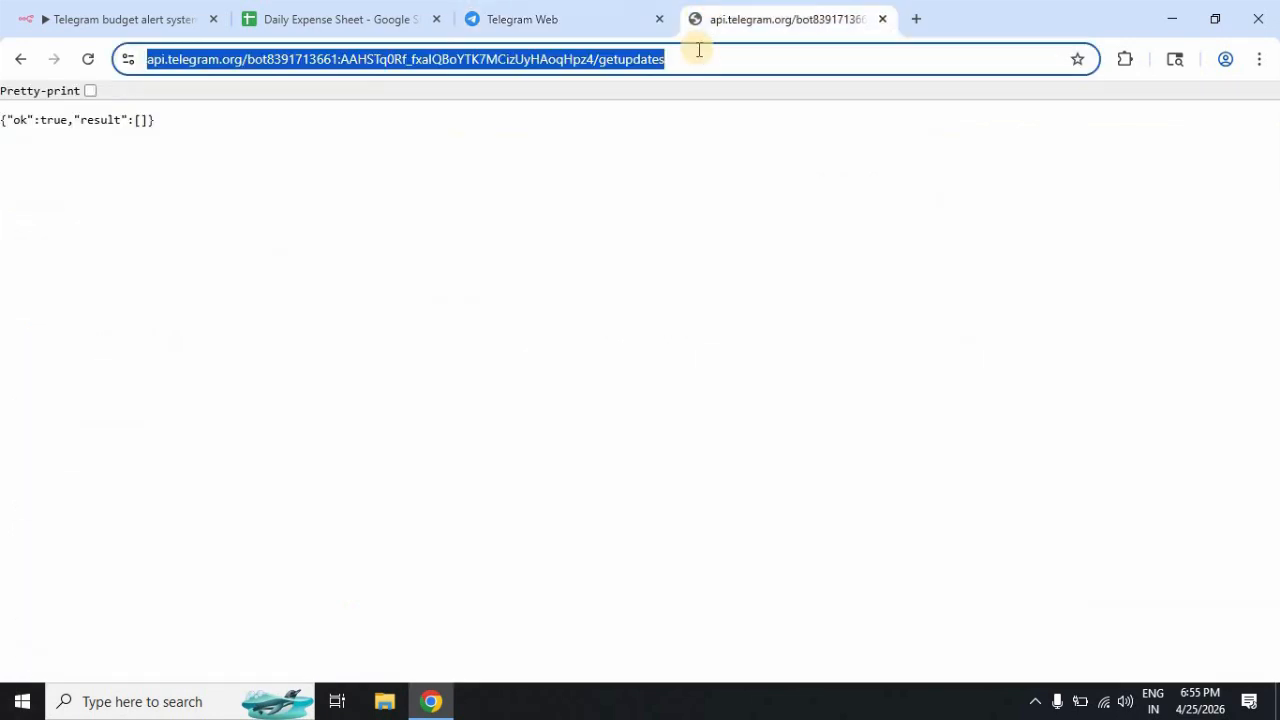
pyautogui.press('Return')
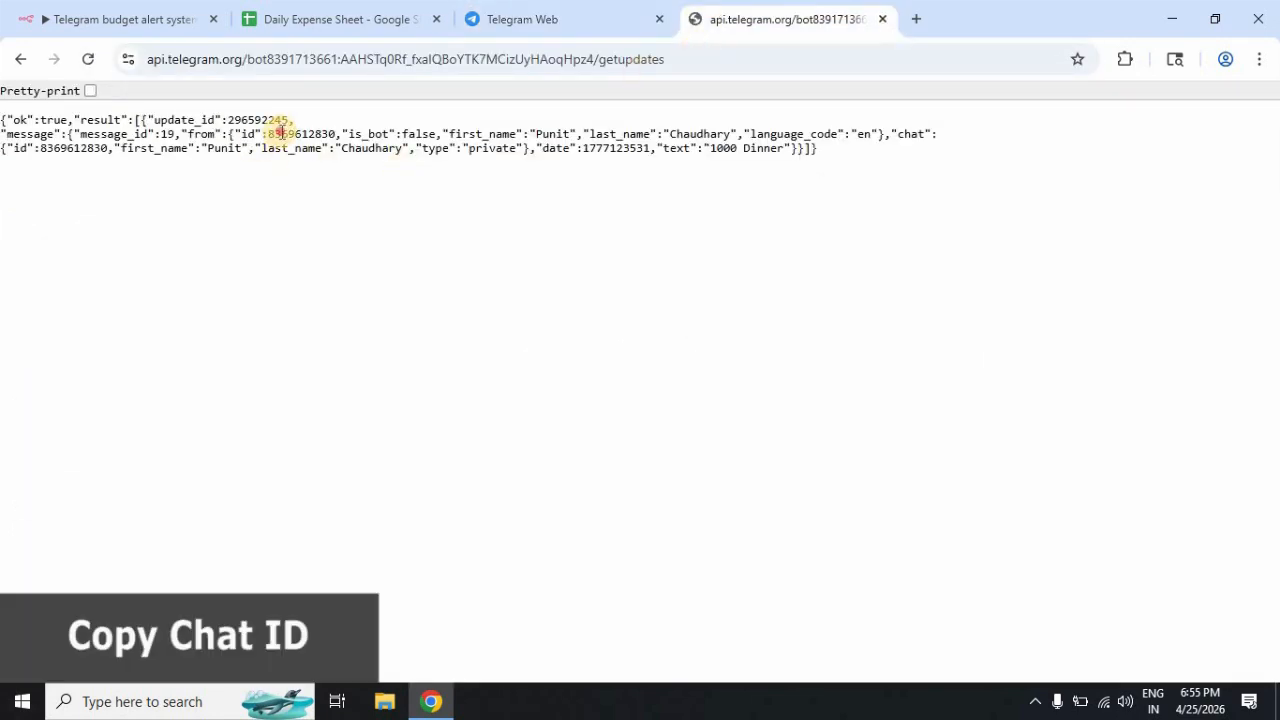
pyautogui.doubleClick(281, 133)
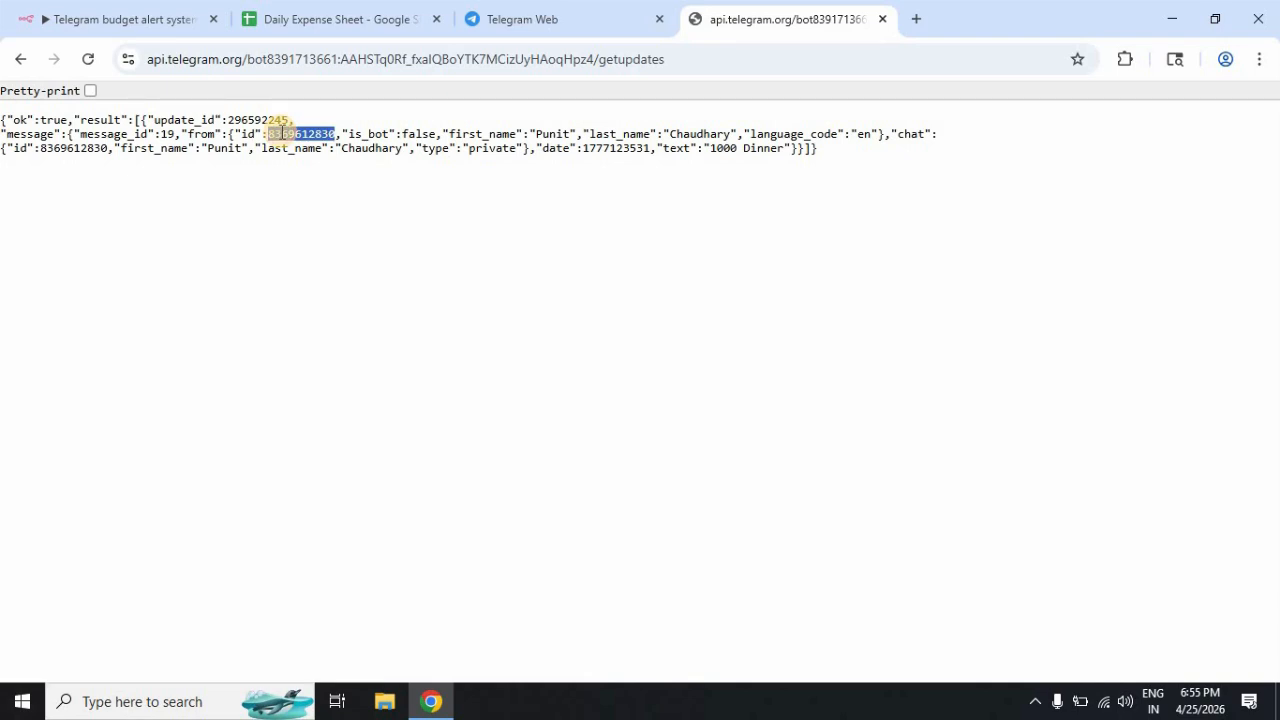
pyautogui.click(157, 14)
pyautogui.click(616, 457)
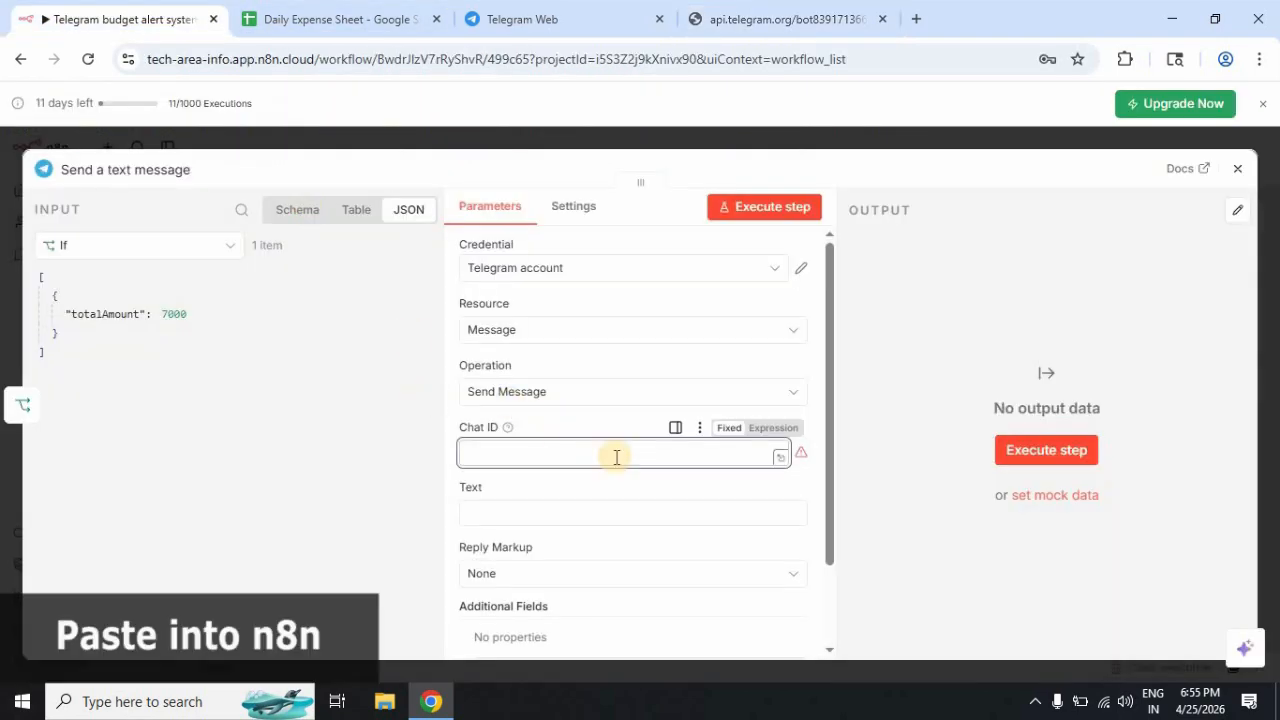
pyautogui.hotkey('ctrl', 'v')
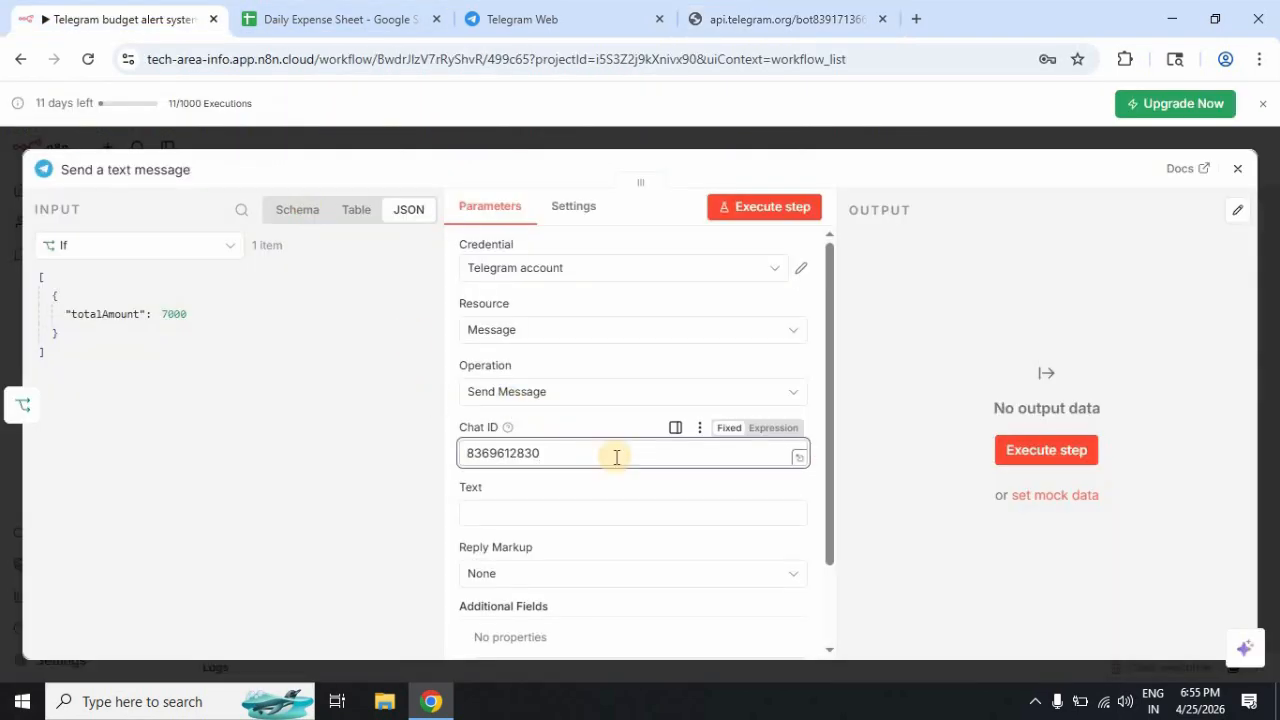
# Step: Set the message text to "Budget Alert! Your total spend is Rs." followed by the totalAmount value from the If node as an expression
pyautogui.click(575, 511)
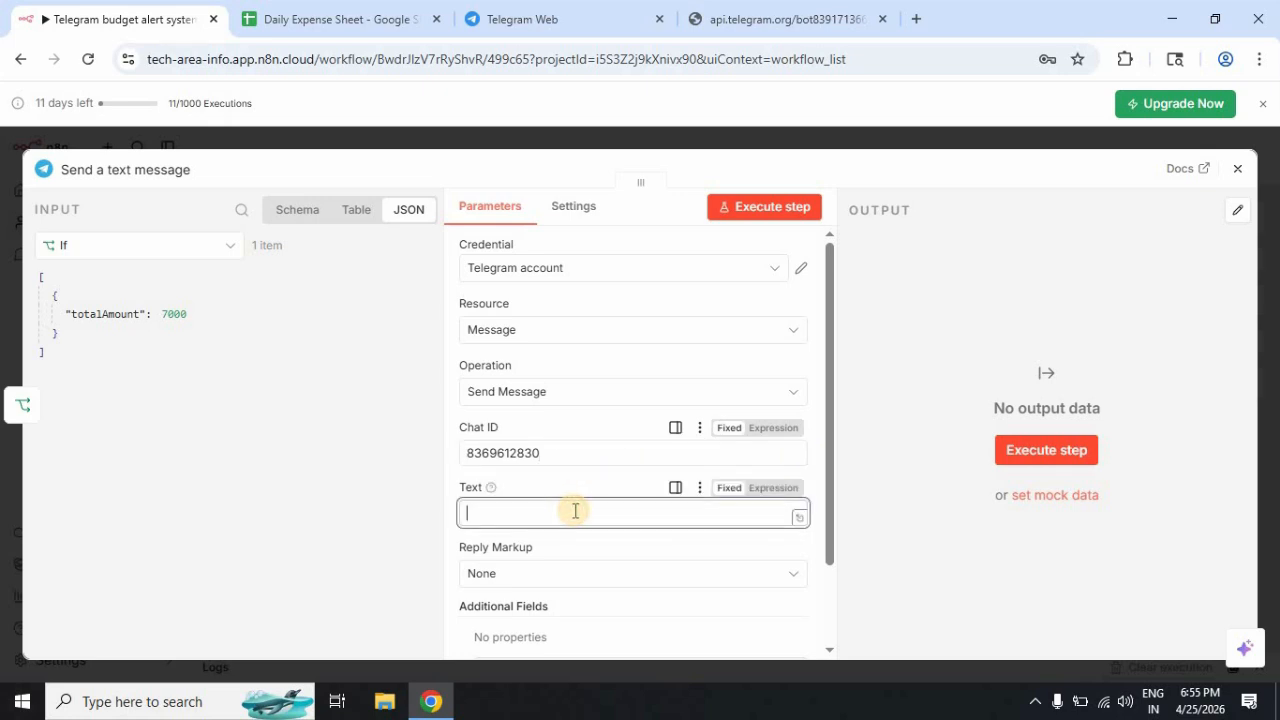
pyautogui.write('Bu')
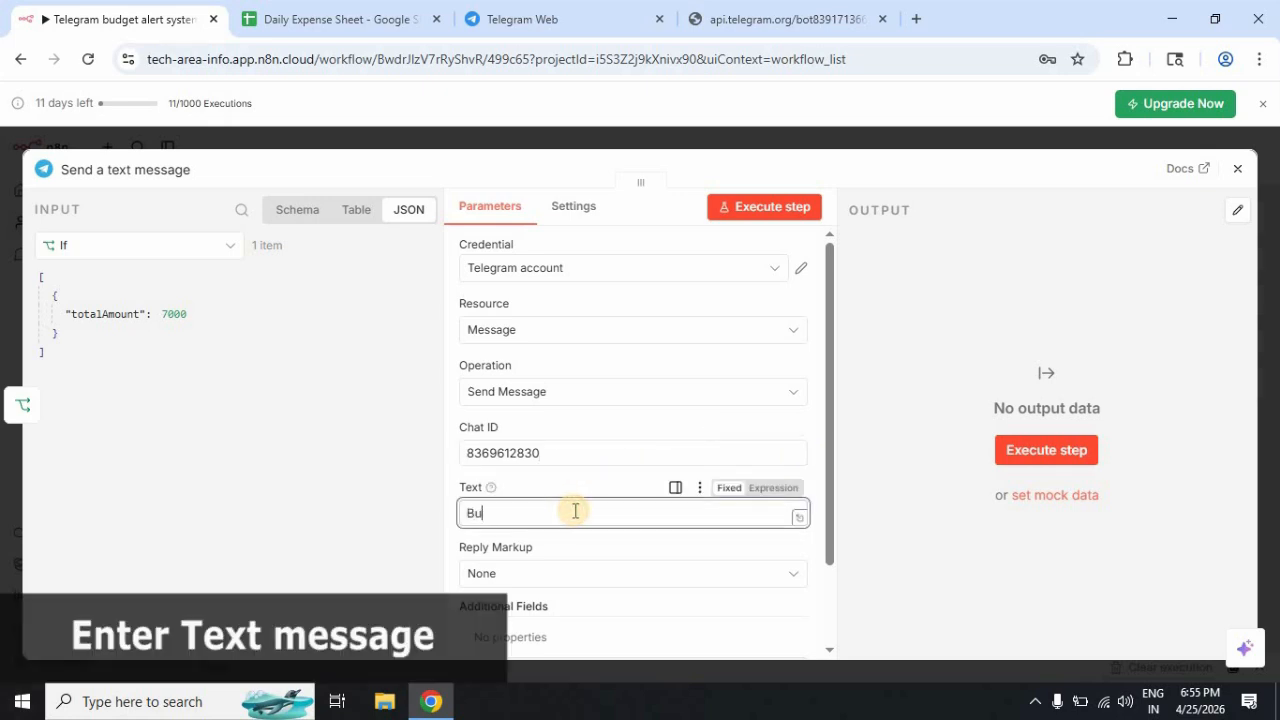
pyautogui.write('dget Alert! Your total spend is Rs.')
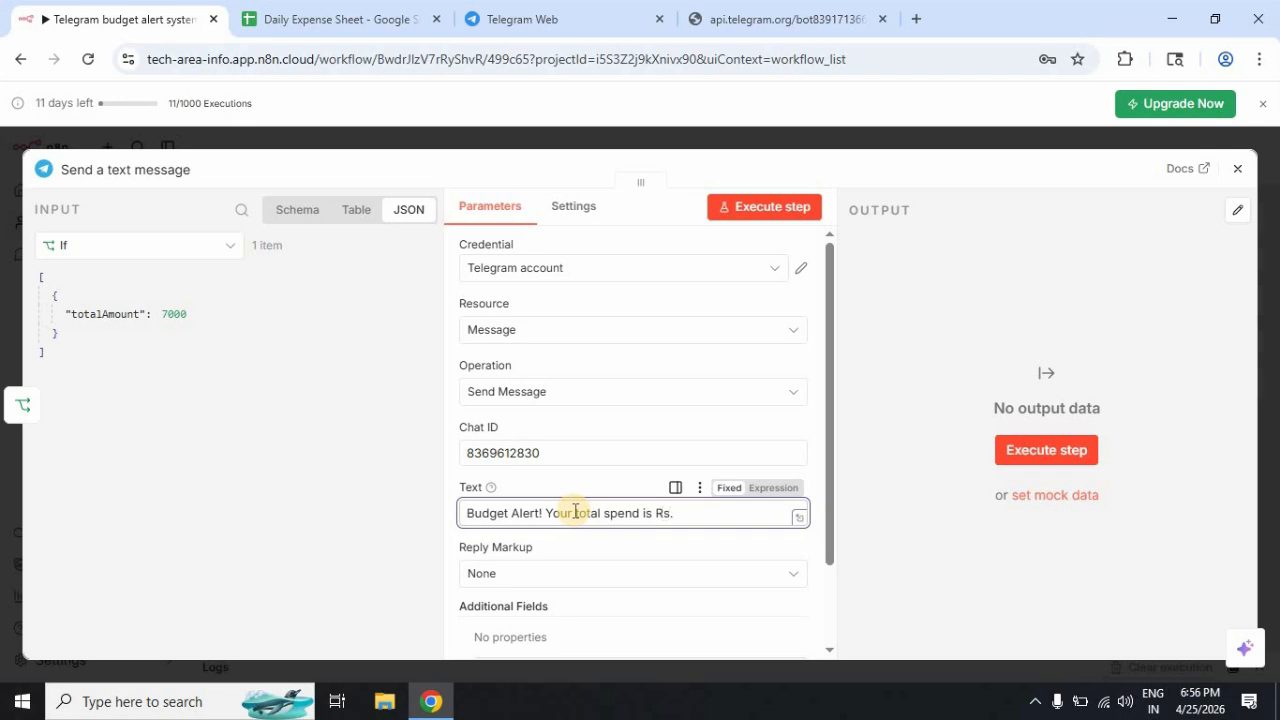
pyautogui.click(774, 488)
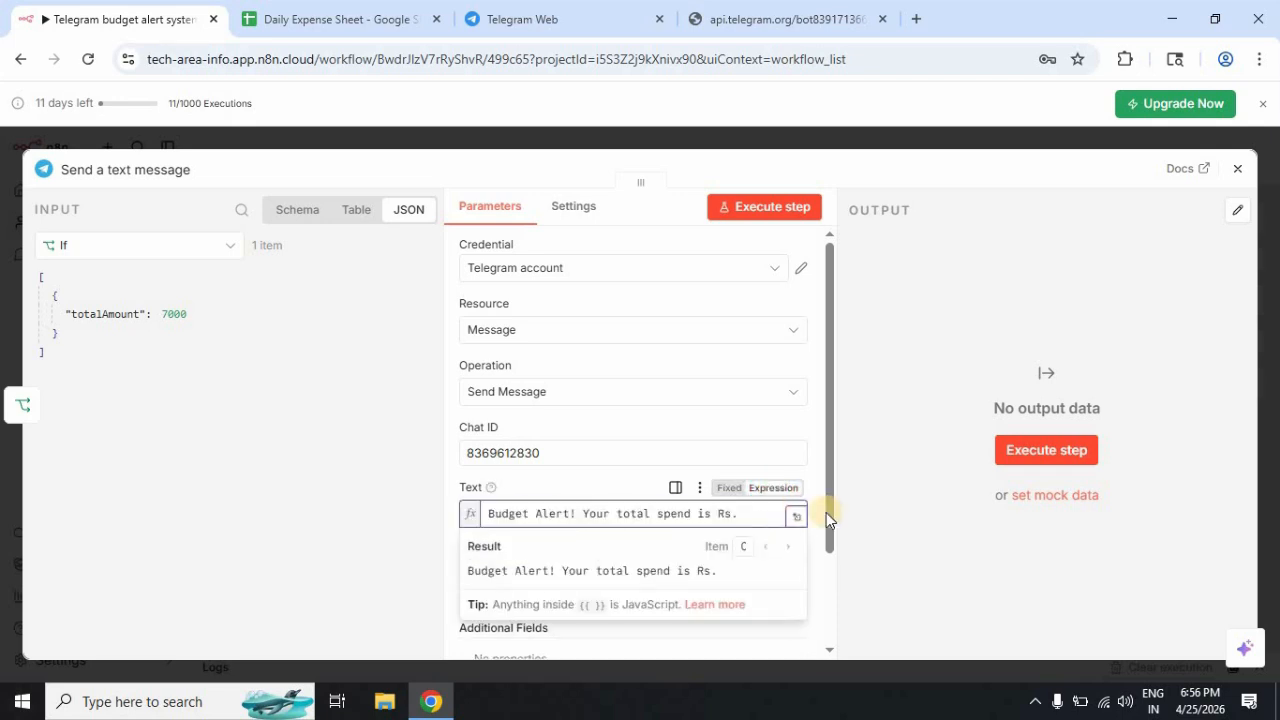
pyautogui.moveTo(99, 316); pyautogui.dragTo(765, 514)
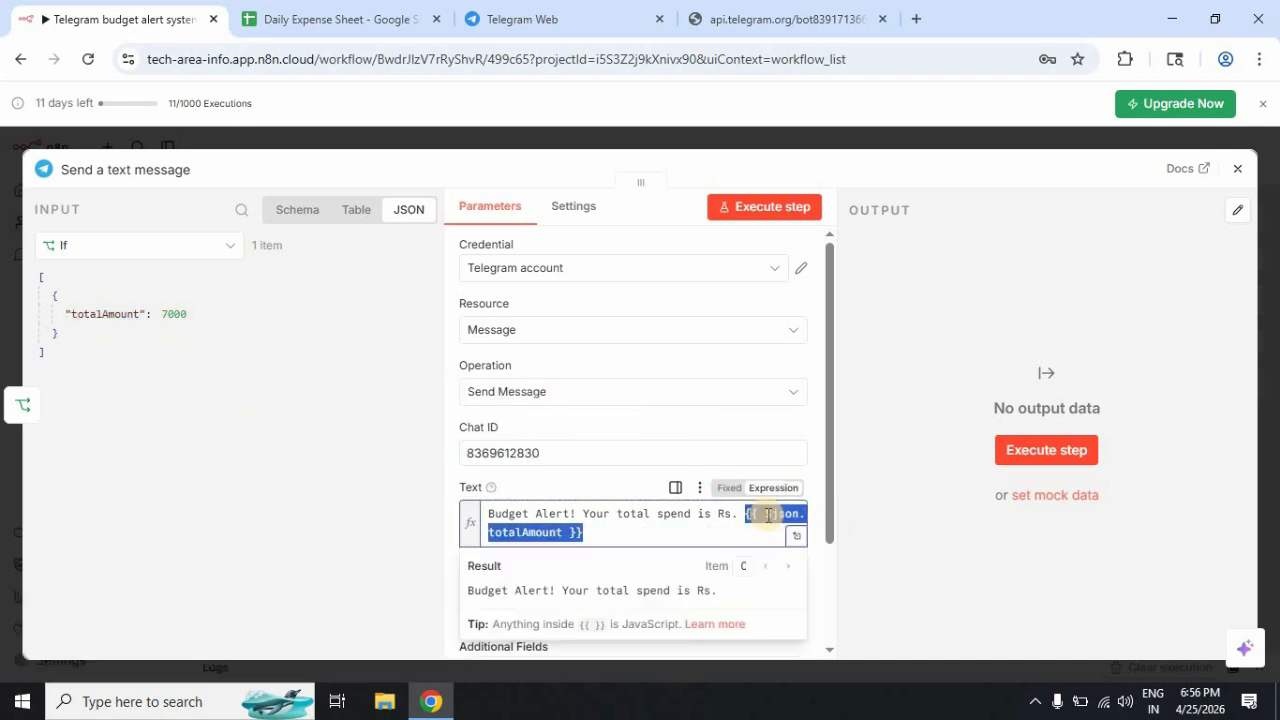
# Step: Add a second line, "You have reached your limit.", to the message text and close the node settings
pyautogui.click(646, 530)
pyautogui.press('Return')
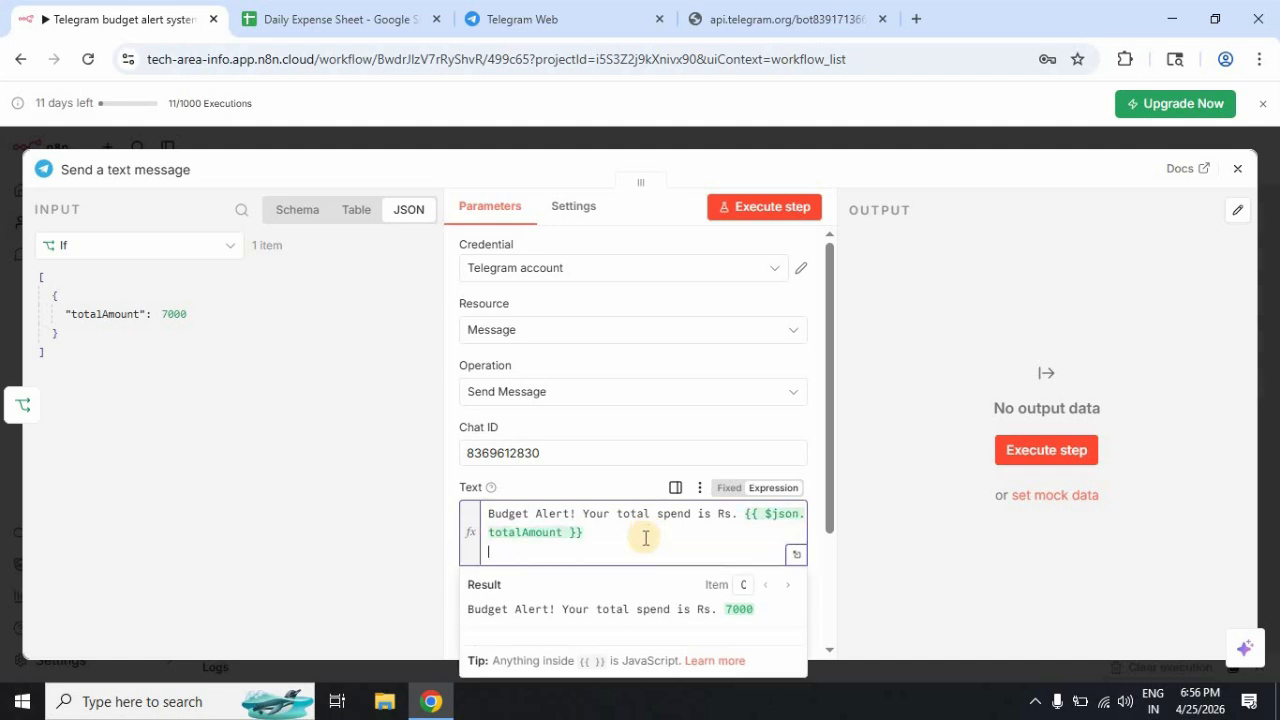
pyautogui.write('You h')
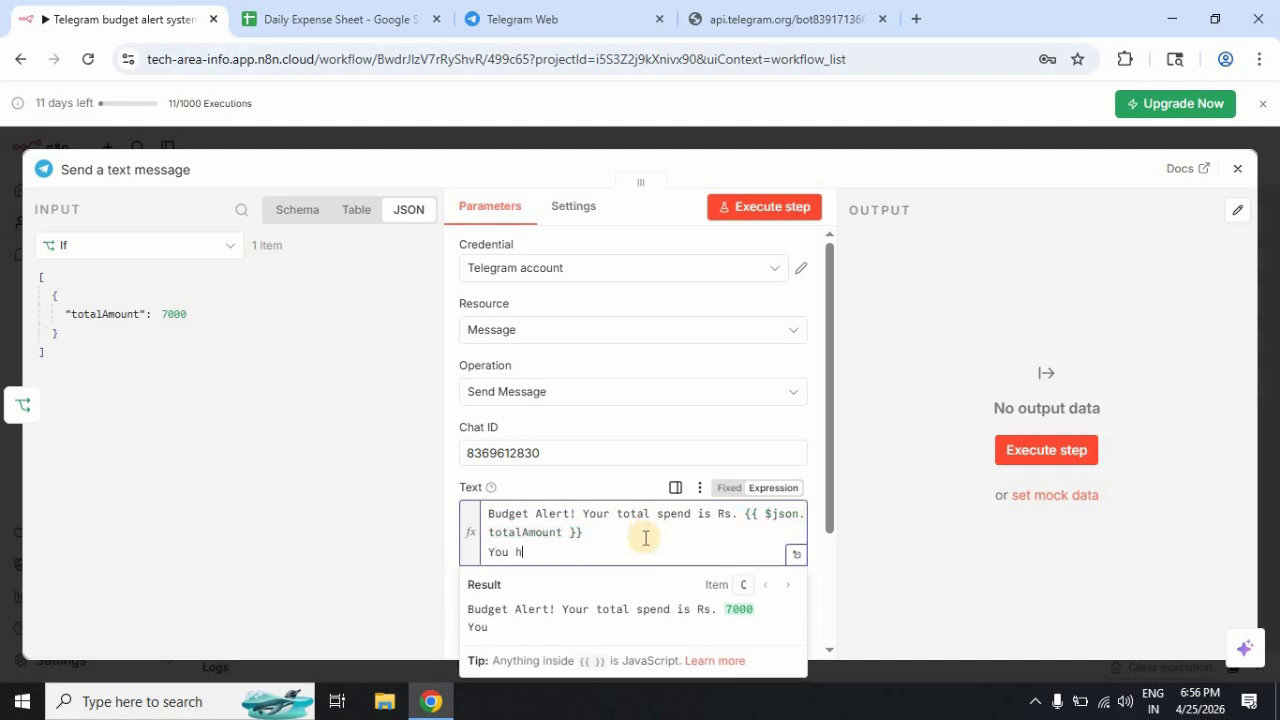
pyautogui.write('ave ')
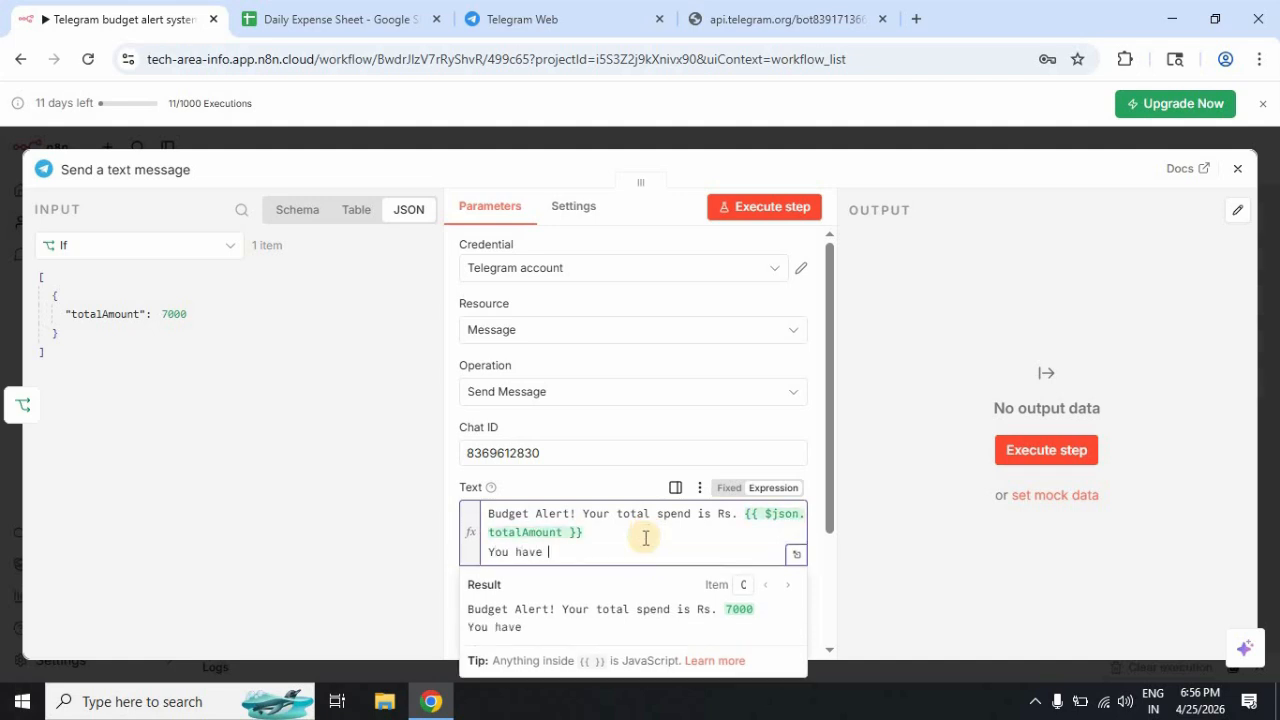
pyautogui.write('reached you')
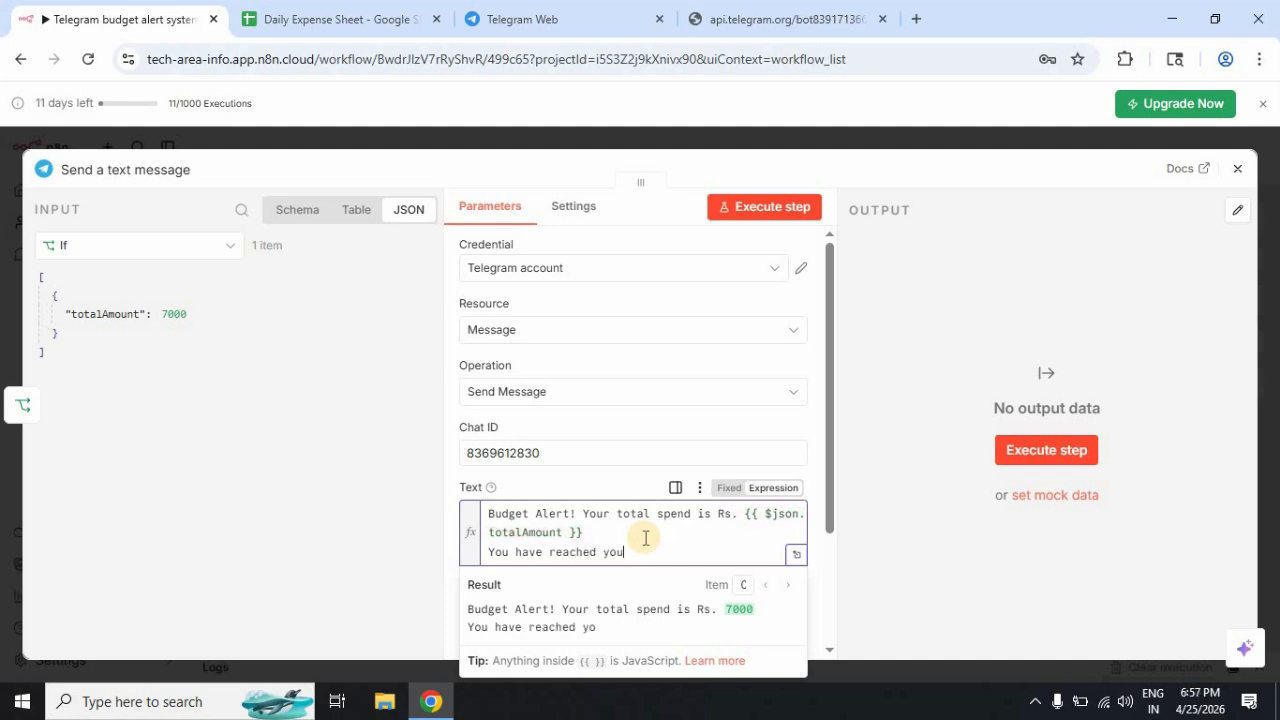
pyautogui.write('r limit.')
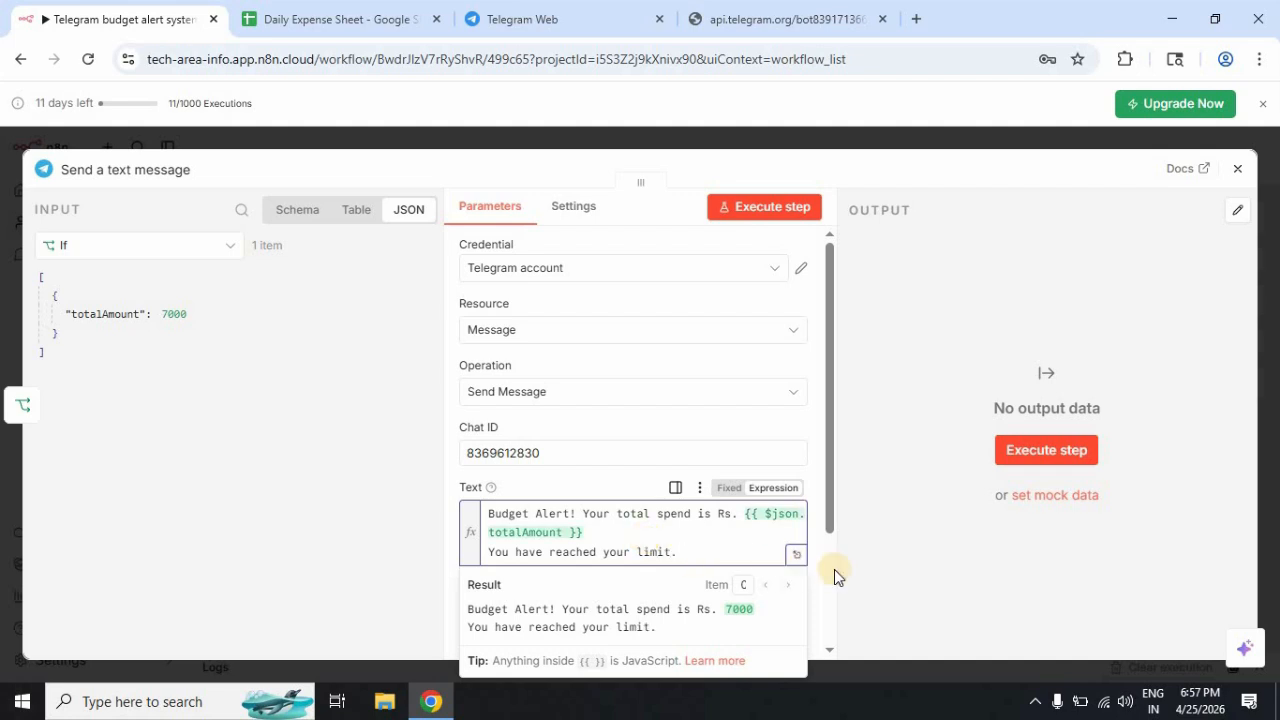
pyautogui.click(894, 559)
pyautogui.scroll(-3, 669, 451)
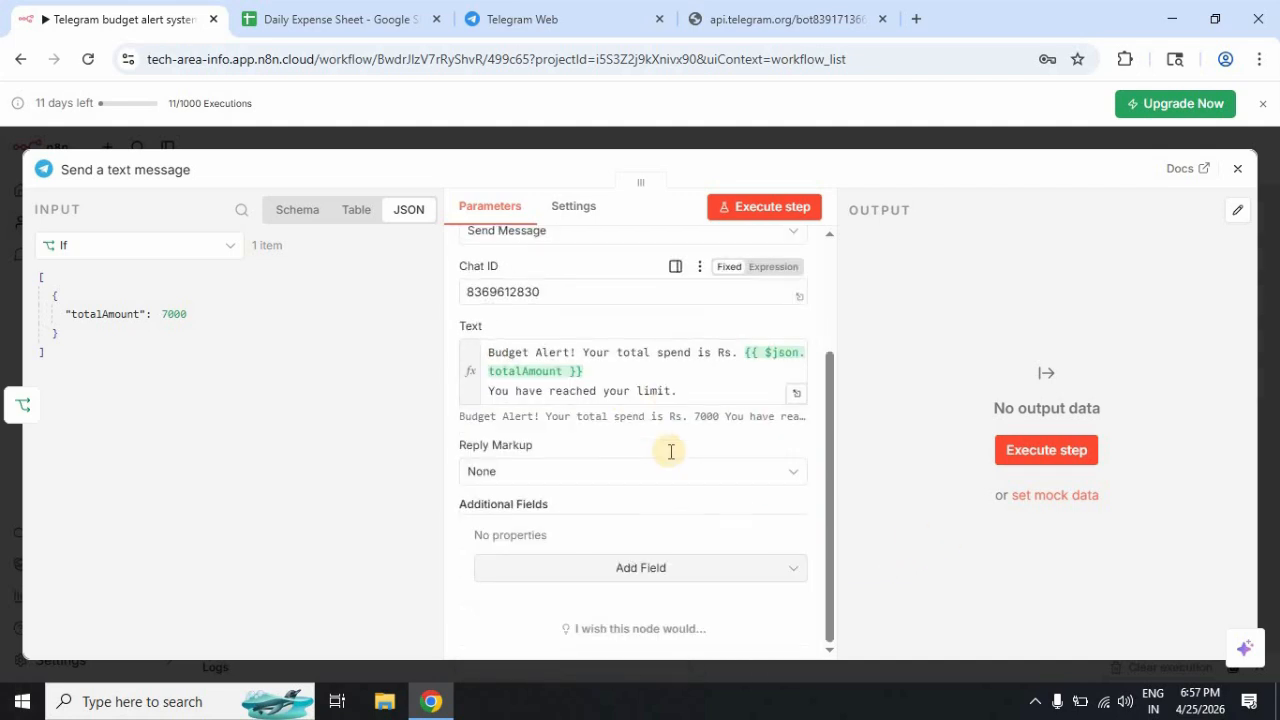
pyautogui.scroll(3, 669, 451)
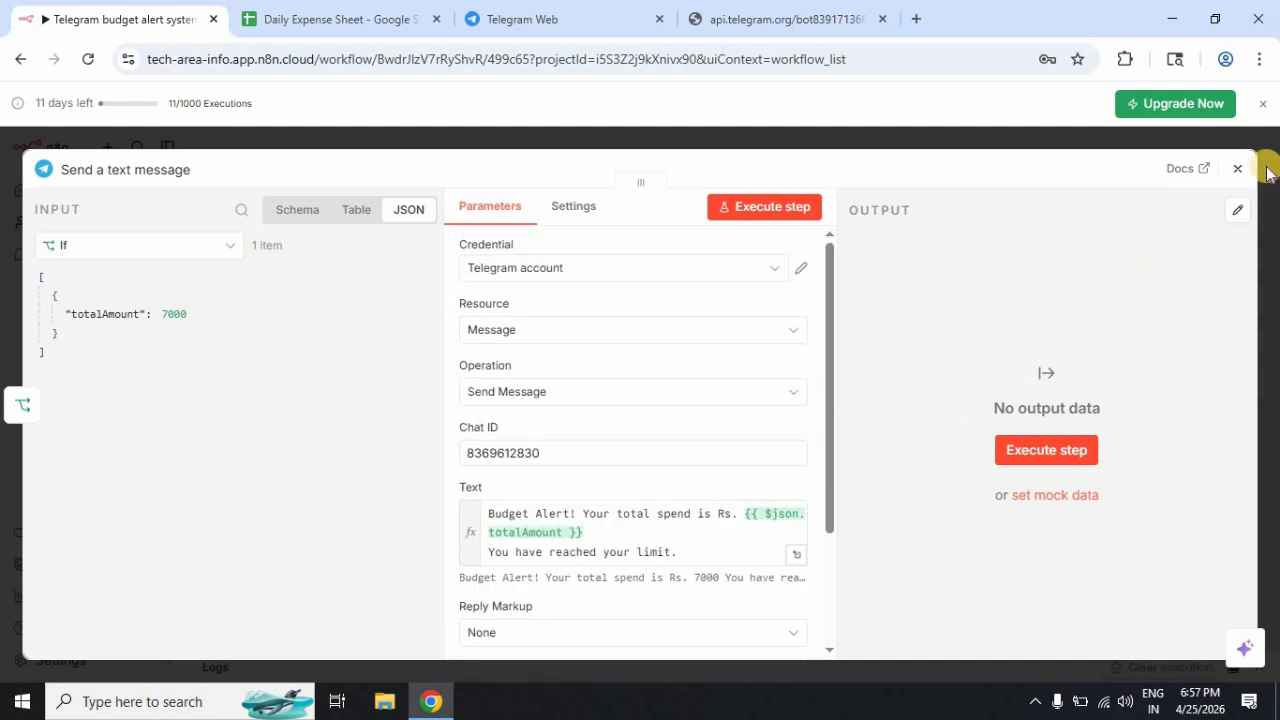
pyautogui.click(1236, 174)
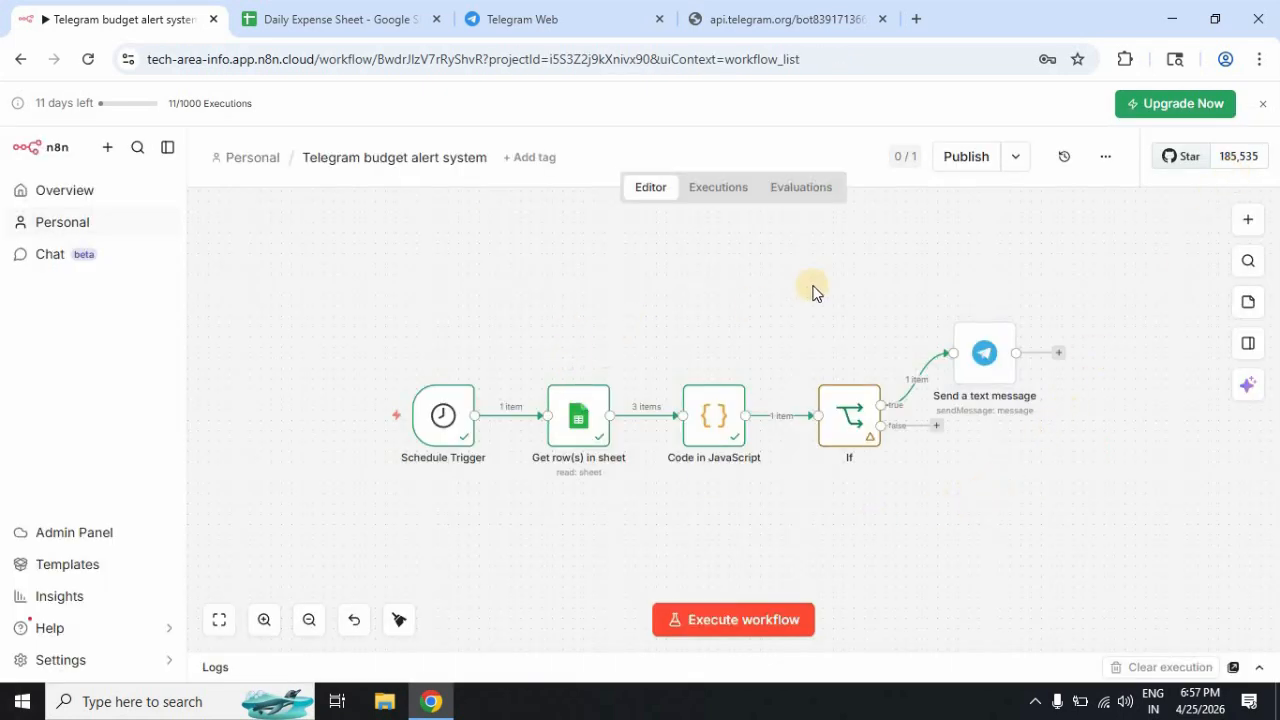
# Step: Publish the Telegram budget alert system workflow with the suggested version name and dismiss the notices
pyautogui.click(965, 160)
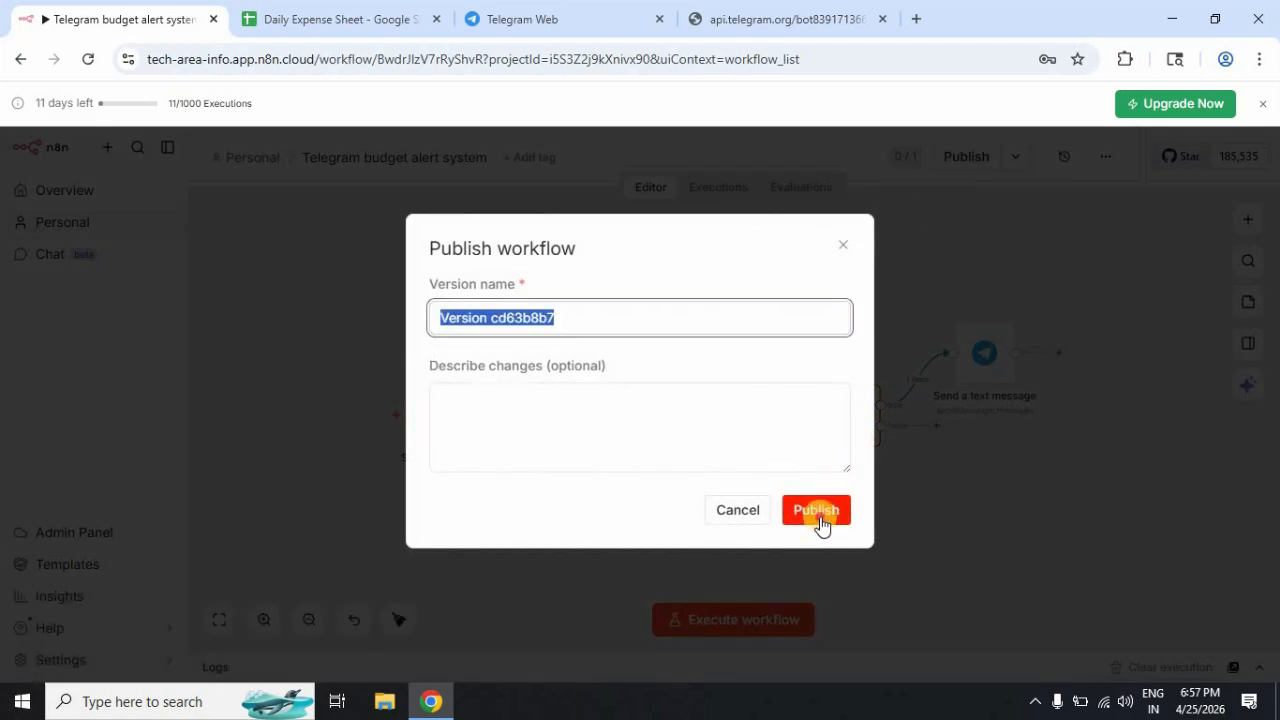
pyautogui.click(818, 516)
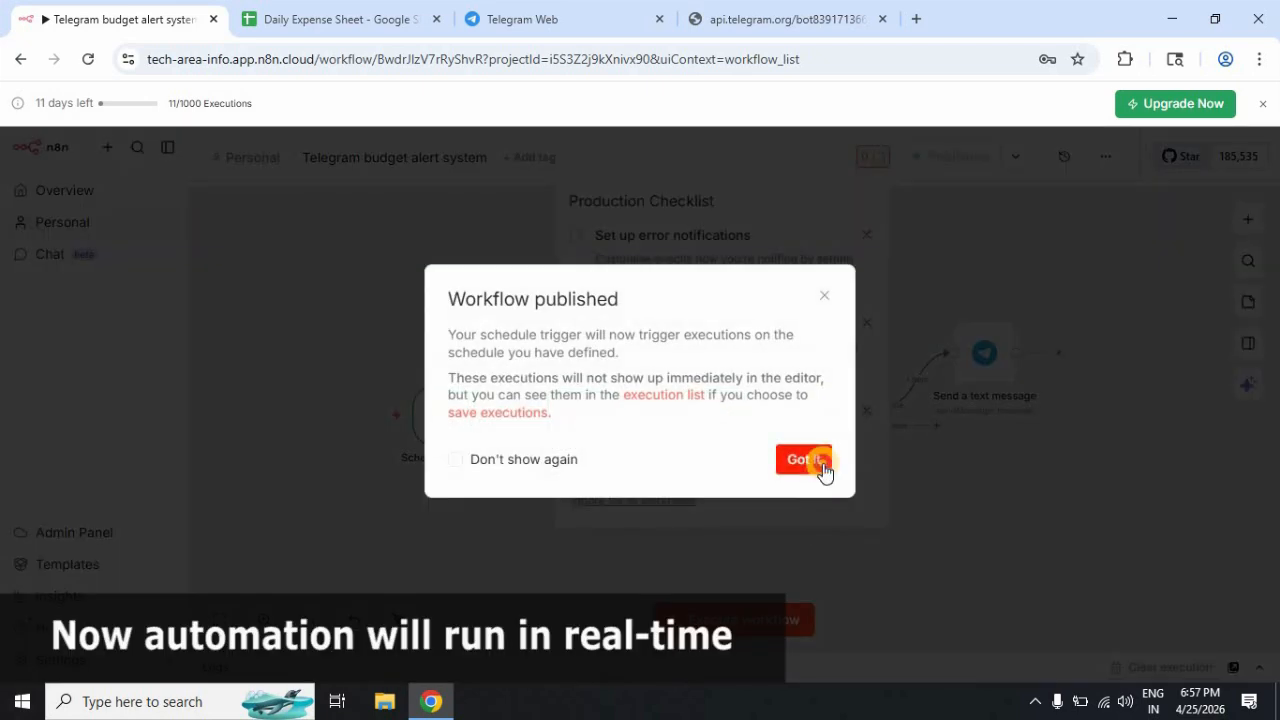
pyautogui.click(812, 458)
pyautogui.click(963, 537)
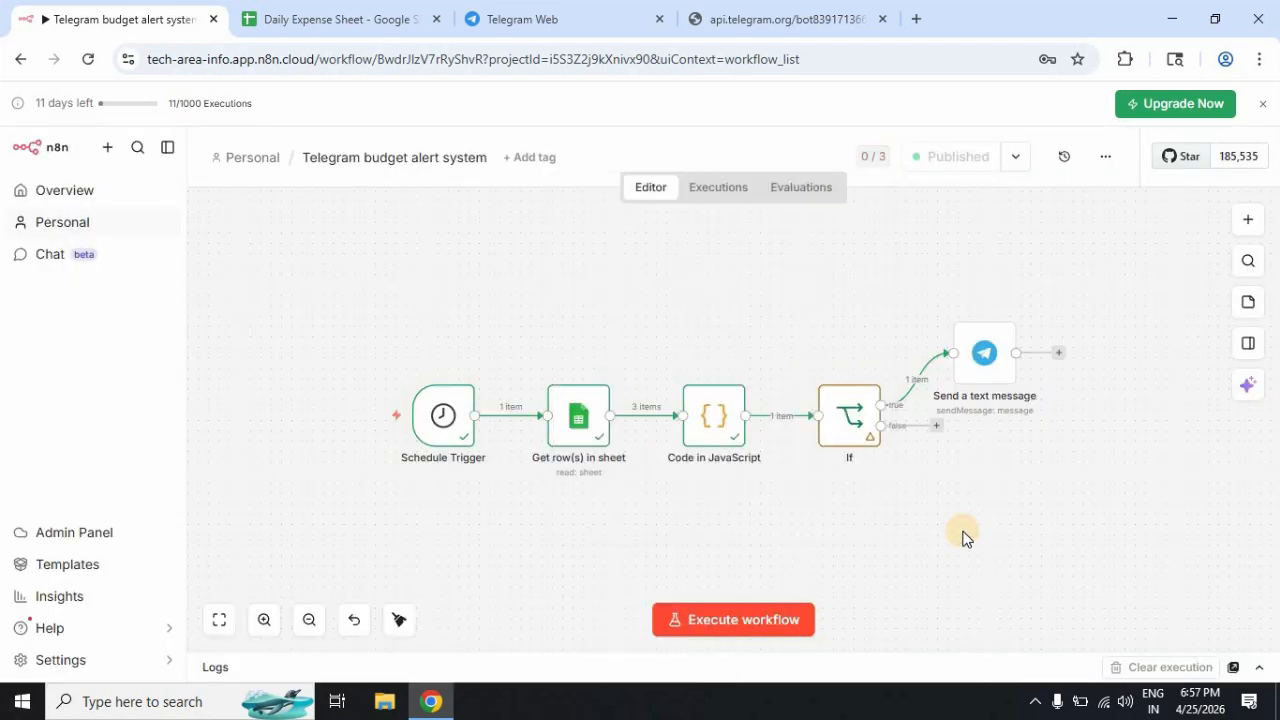
# Step: Examine the newest scheduled execution and its If node log output, and check the amounts in the Daily Expense Sheet
pyautogui.click(331, 20)
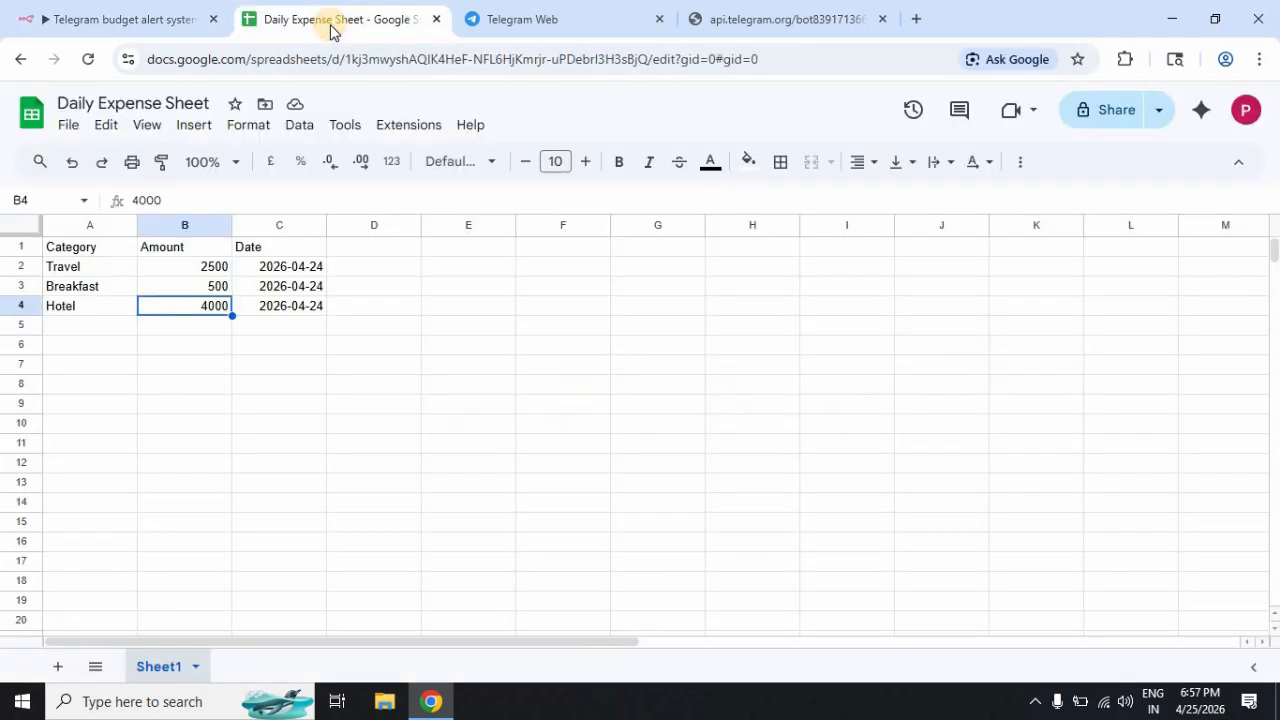
pyautogui.click(106, 14)
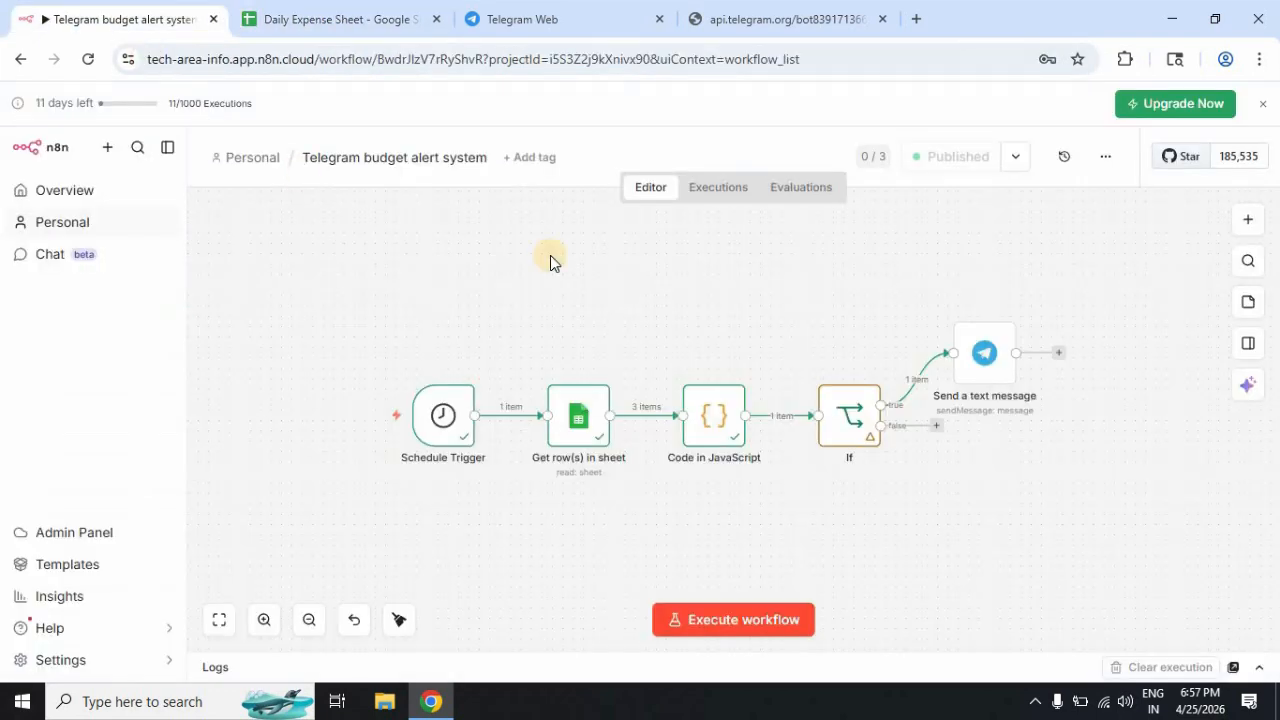
pyautogui.click(710, 190)
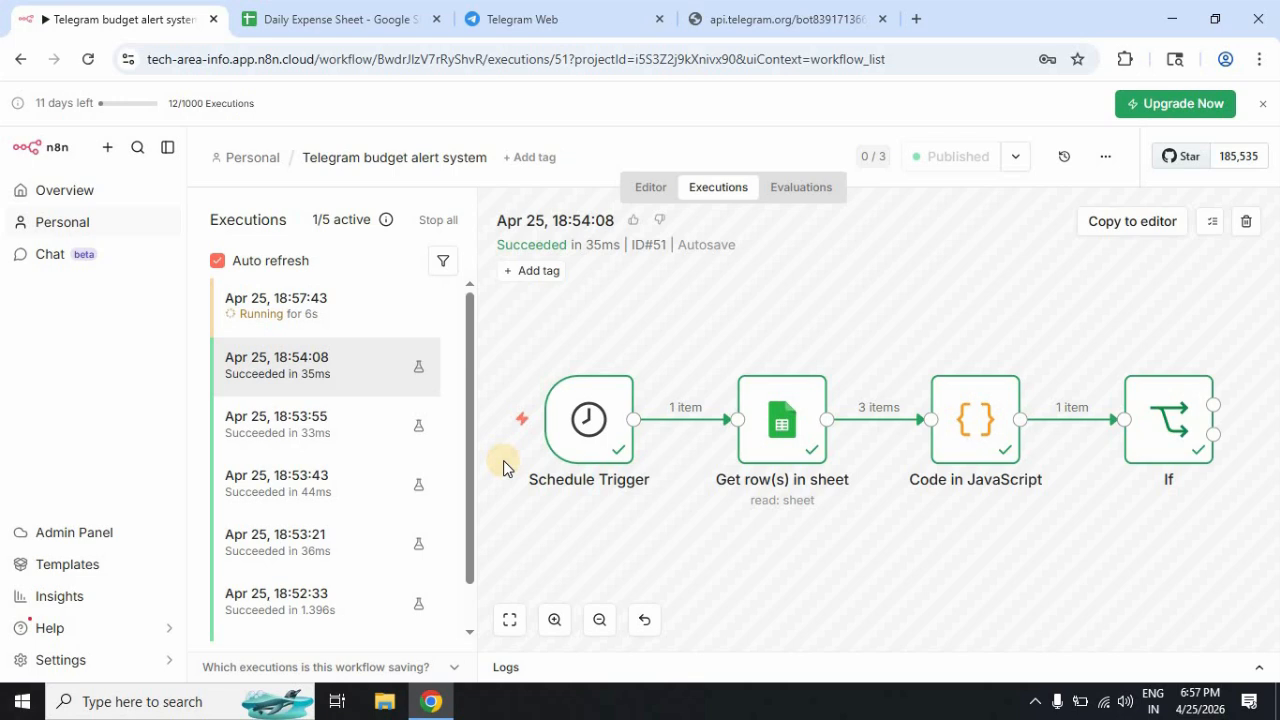
pyautogui.click(350, 318)
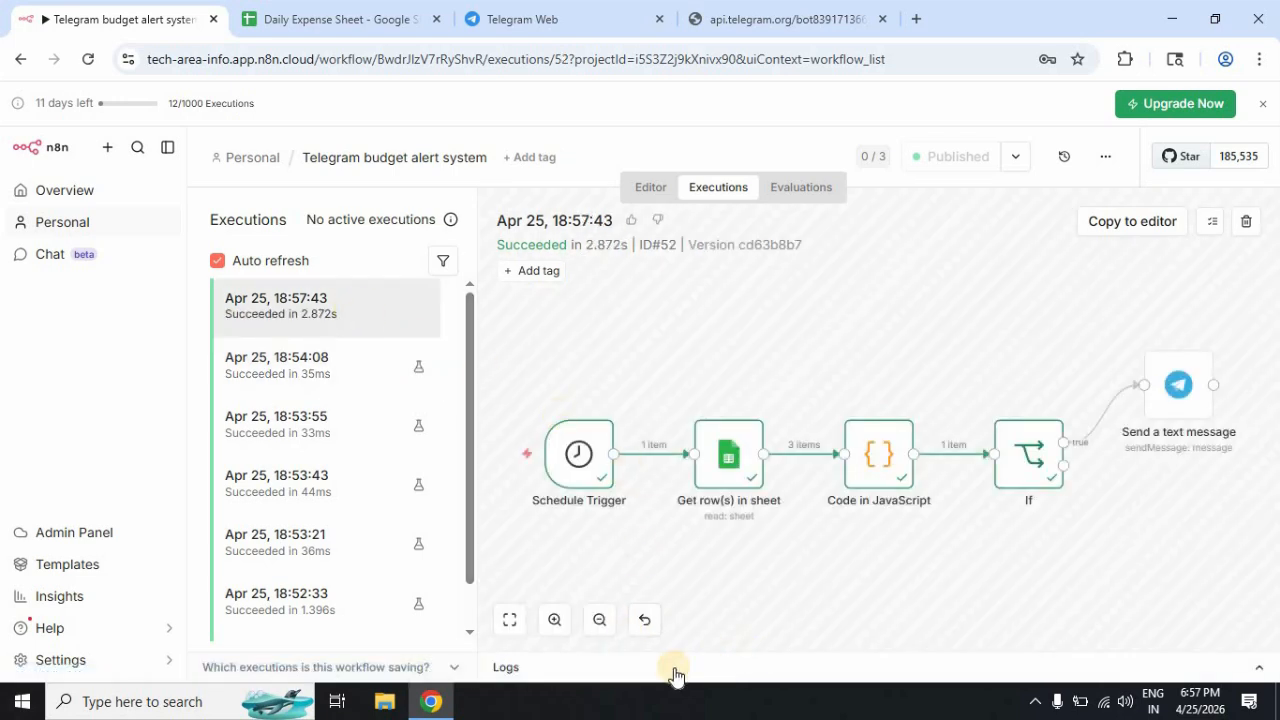
pyautogui.click(509, 669)
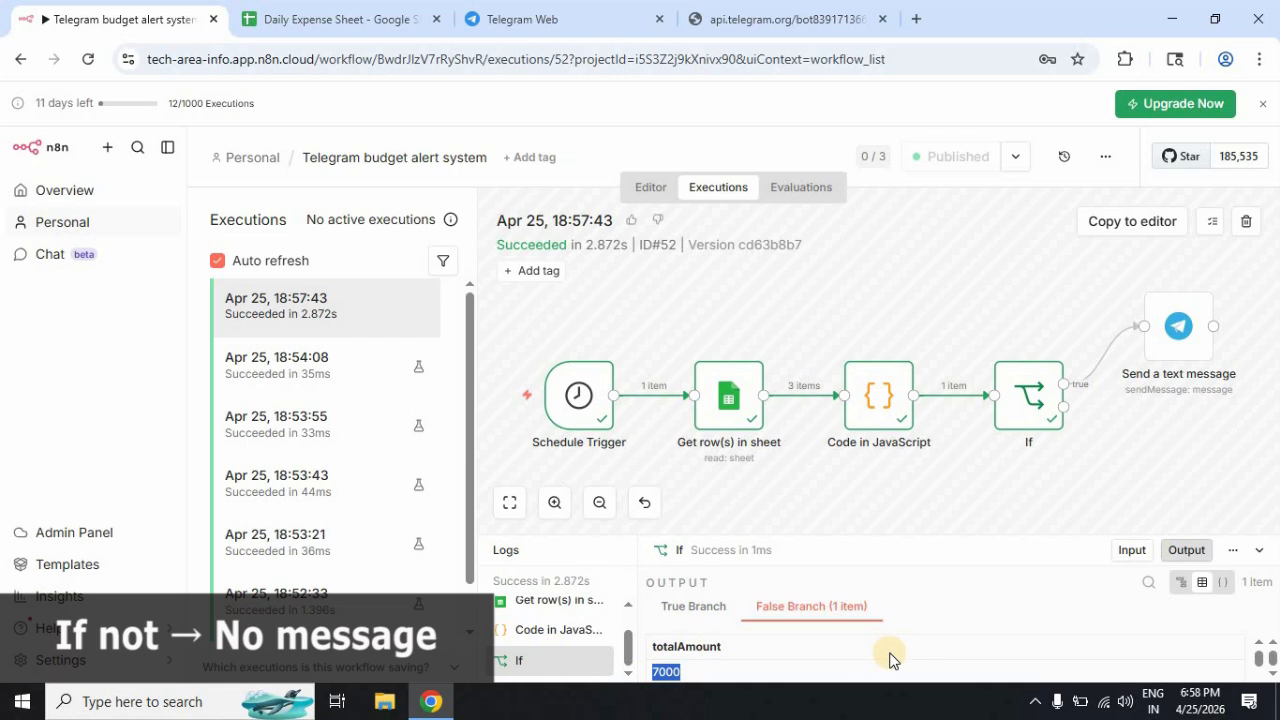
pyautogui.click(509, 553)
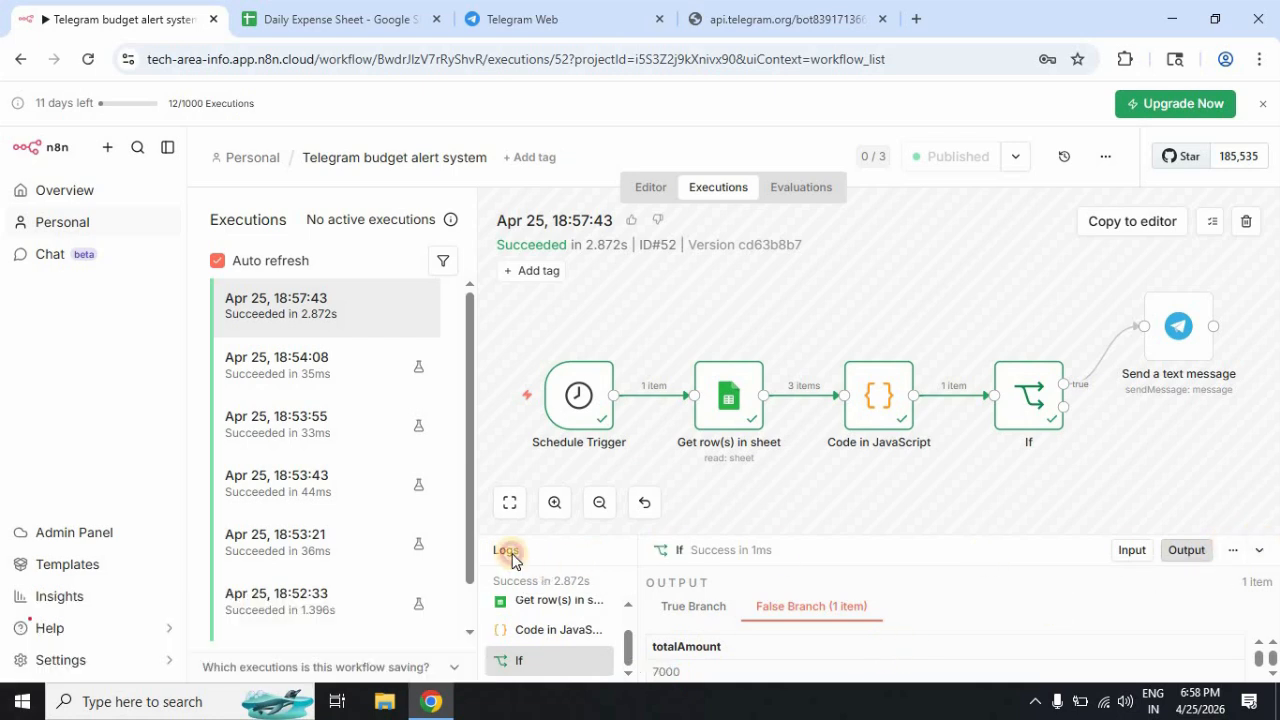
pyautogui.click(343, 10)
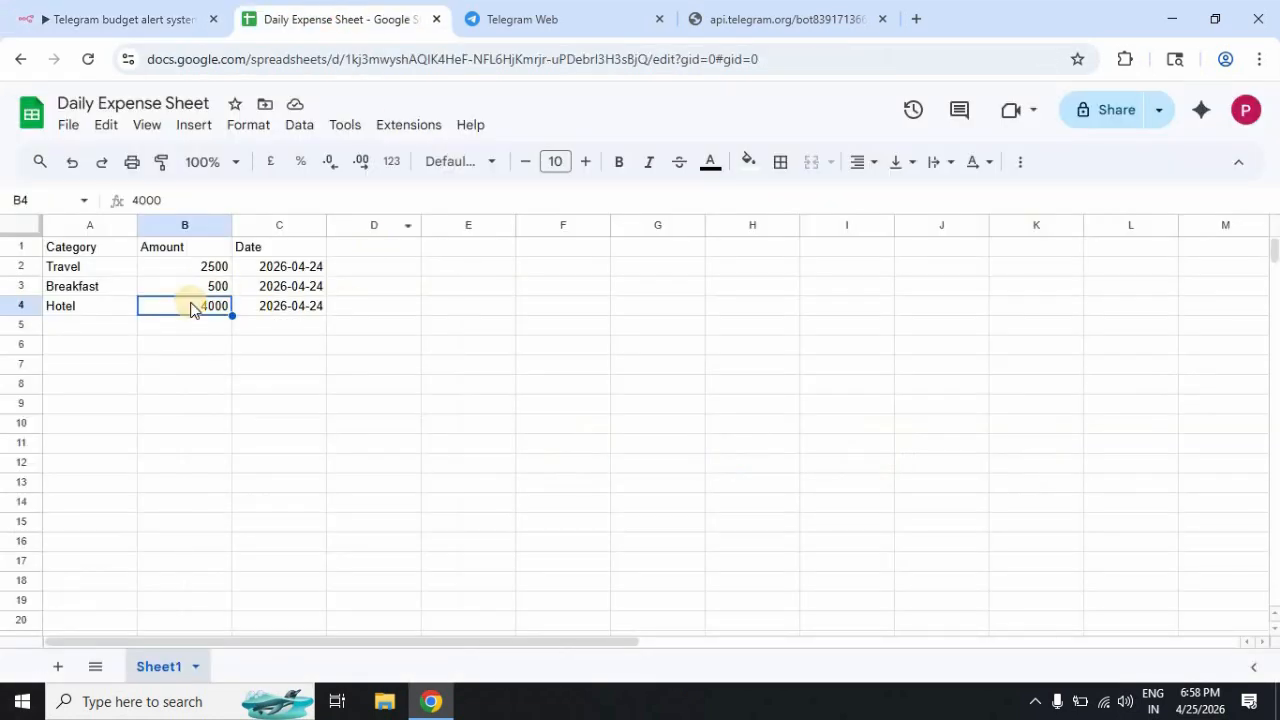
pyautogui.click(211, 268)
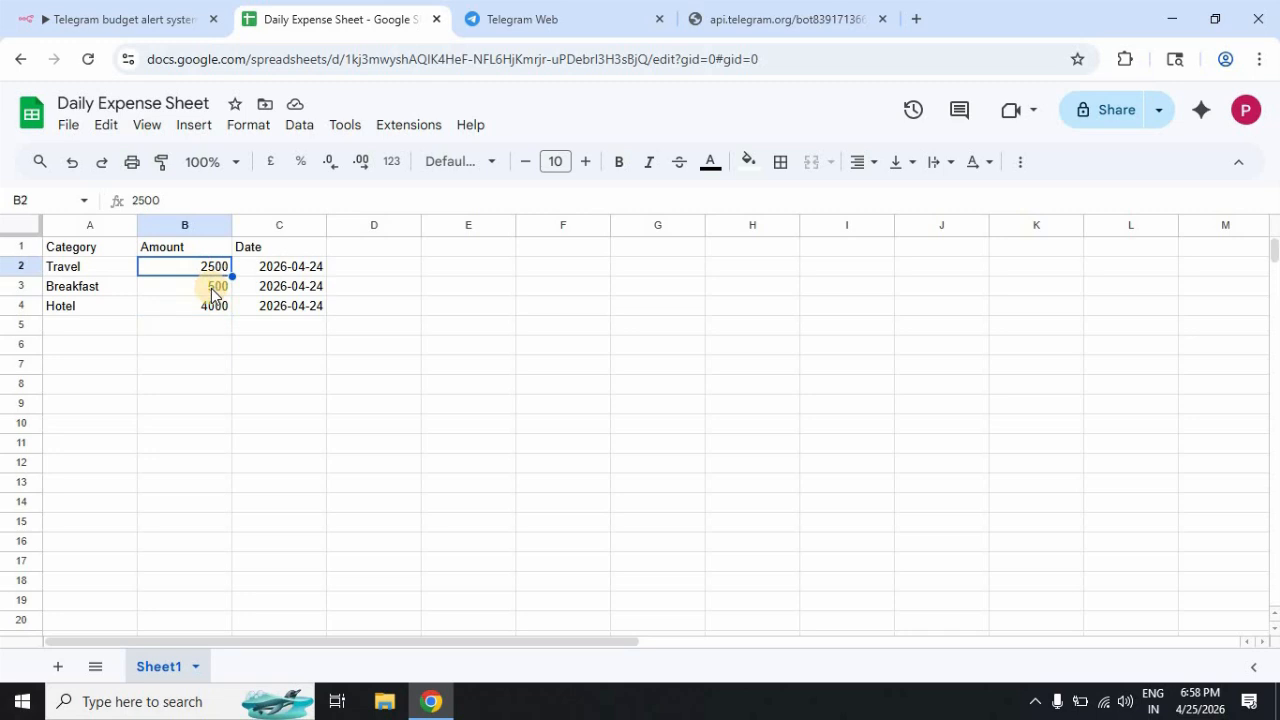
pyautogui.click(211, 288)
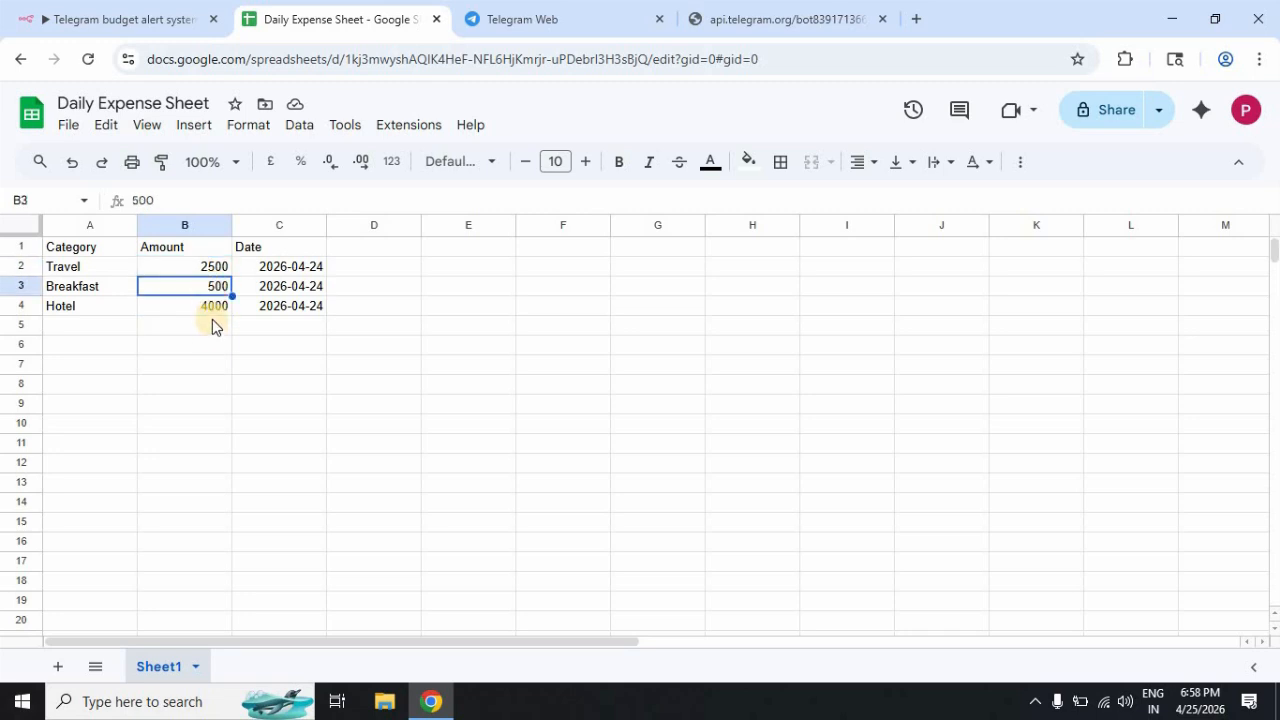
# Step: Open the Telegram Expense Tracker workflow from the Personal project in n8n and publish it
pyautogui.click(160, 20)
pyautogui.click(268, 158)
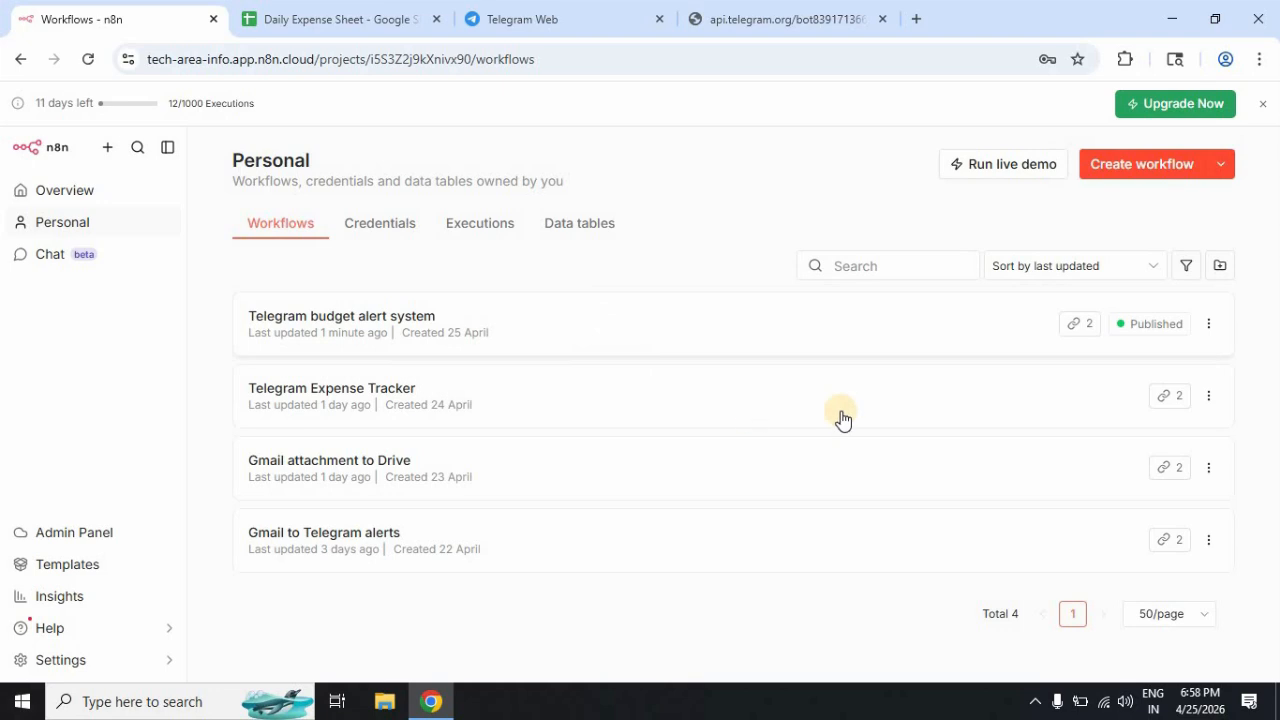
pyautogui.click(522, 393)
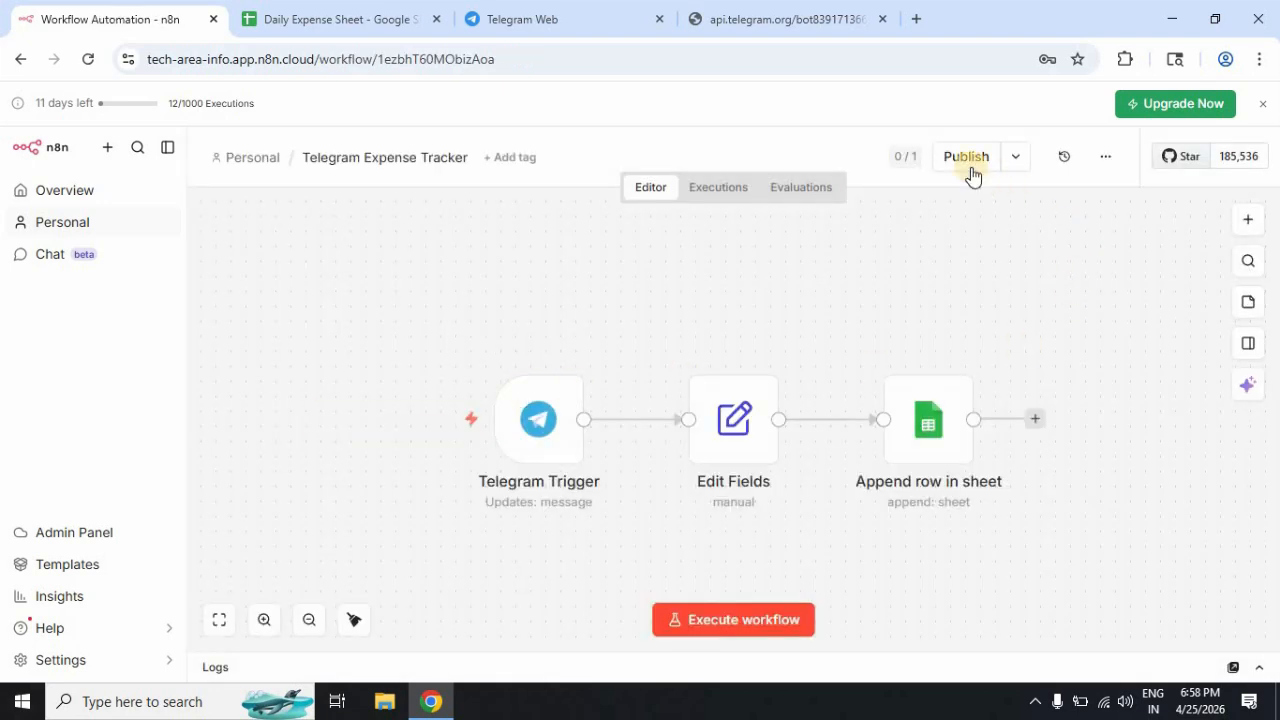
pyautogui.click(972, 175)
pyautogui.click(812, 520)
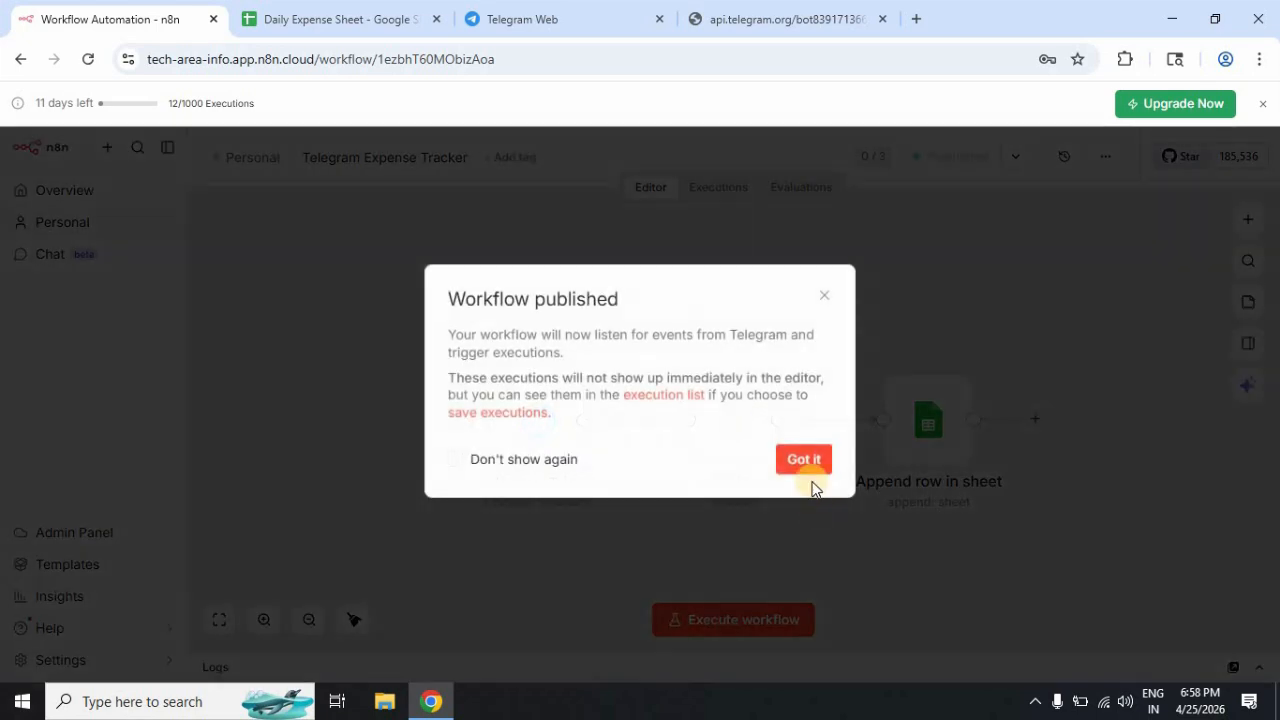
pyautogui.click(810, 459)
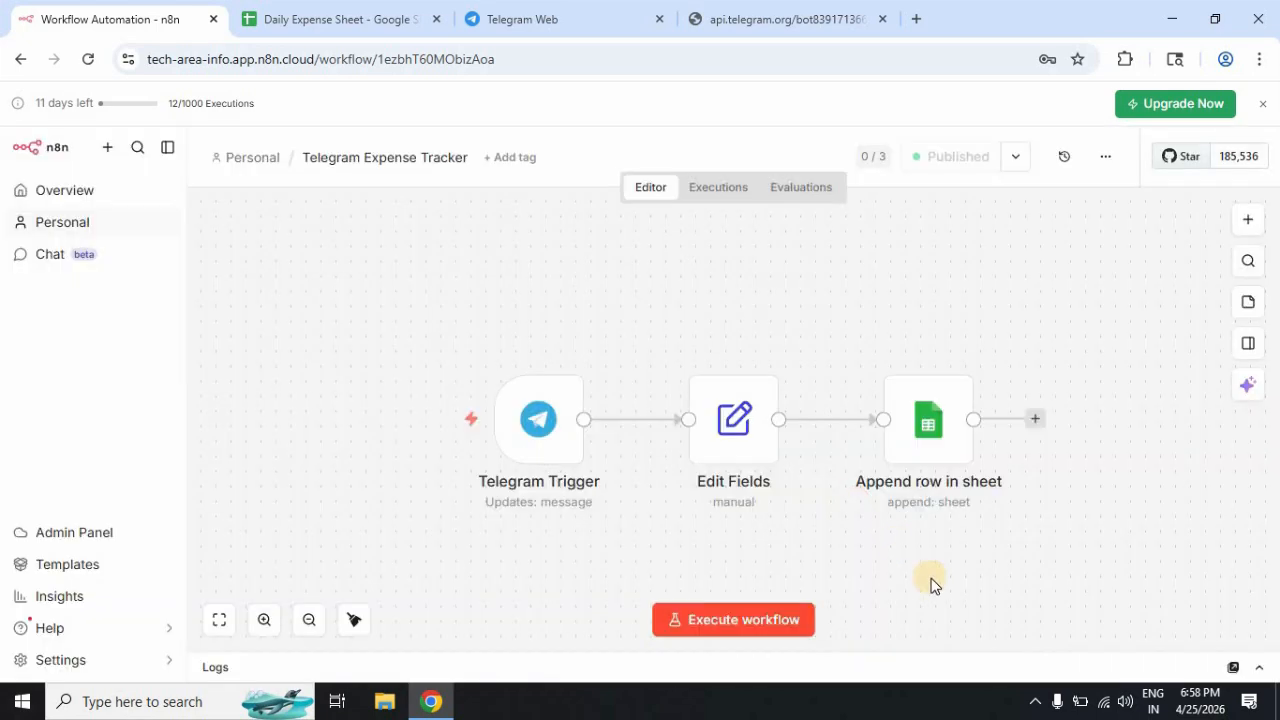
# Step: Check the Dinner expense message in the Telegram bot chat and its row in the Daily Expense Sheet
pyautogui.click(543, 20)
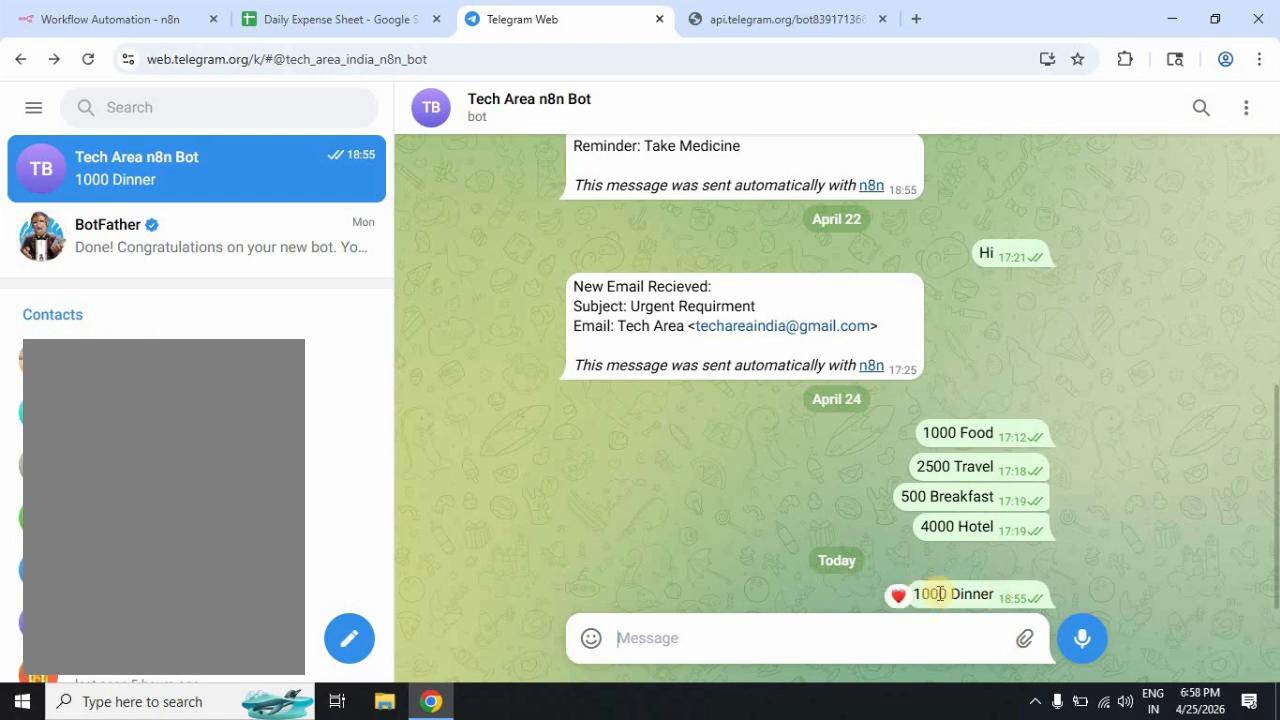
pyautogui.click(345, 20)
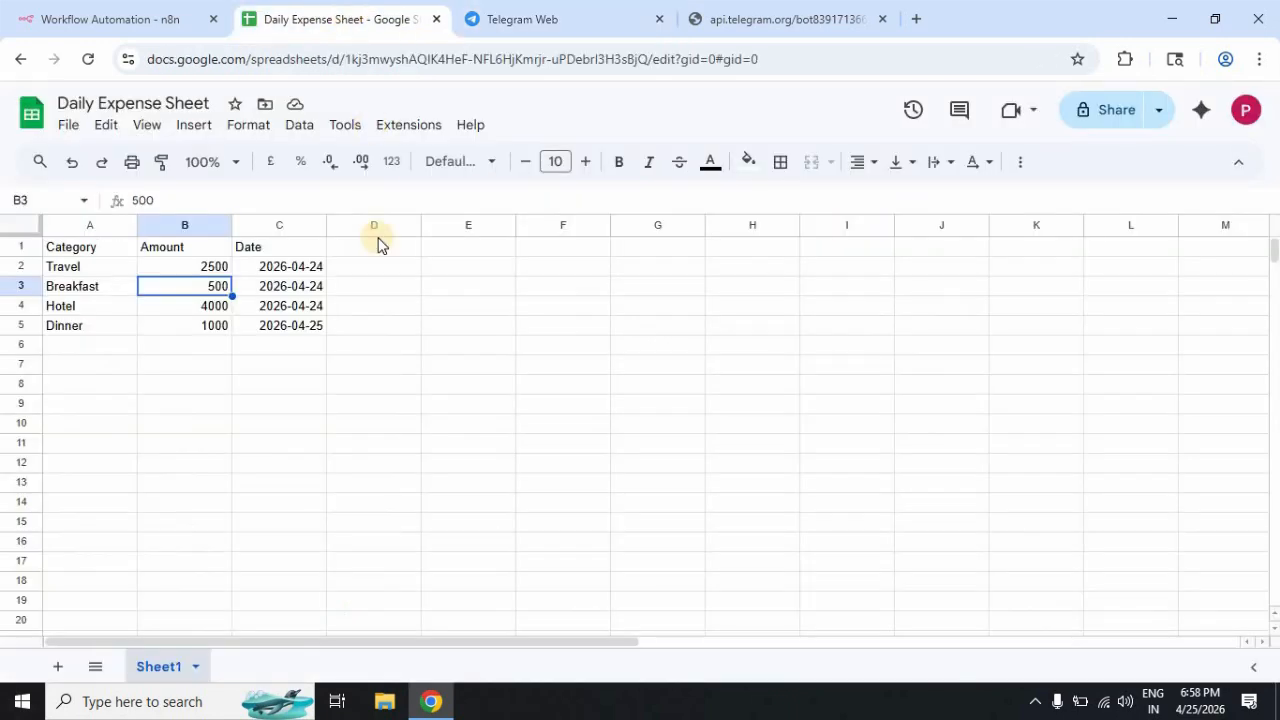
pyautogui.click(87, 326)
pyautogui.click(194, 325)
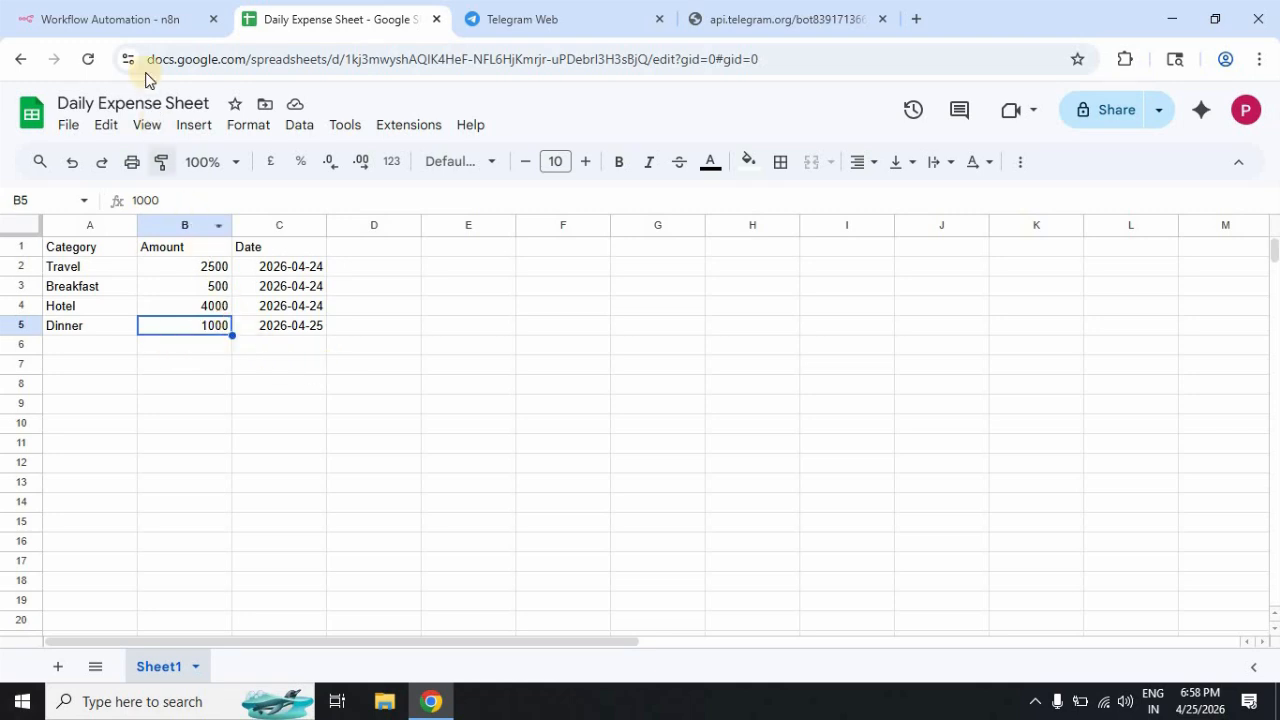
# Step: Open the Telegram budget alert system workflow's executions in n8n and examine the If node's total amount in the newest run's logs
pyautogui.click(139, 20)
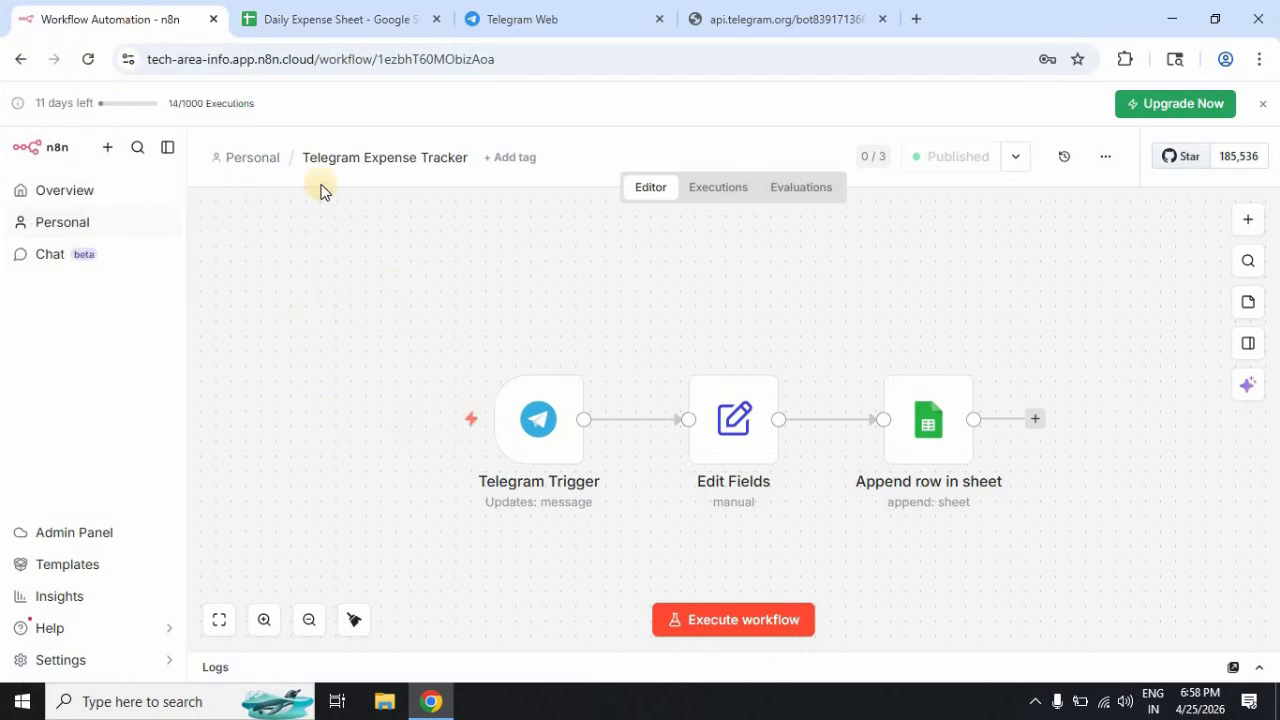
pyautogui.click(258, 157)
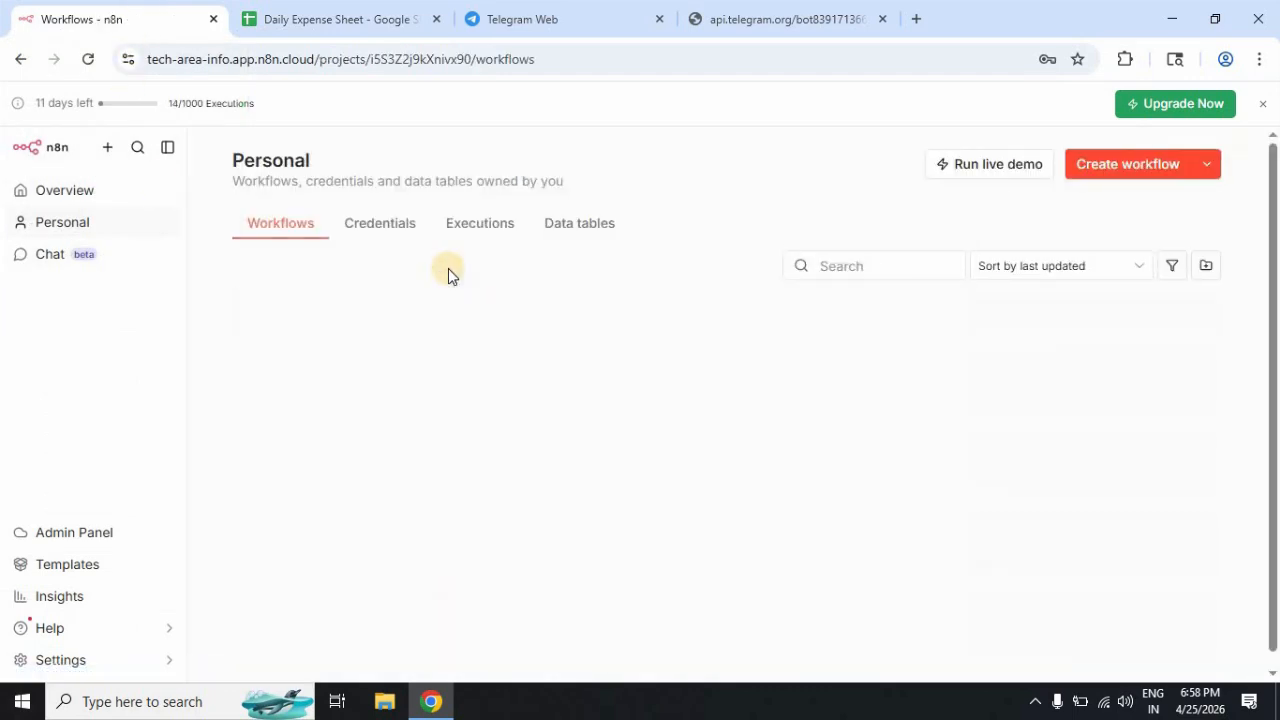
pyautogui.click(520, 330)
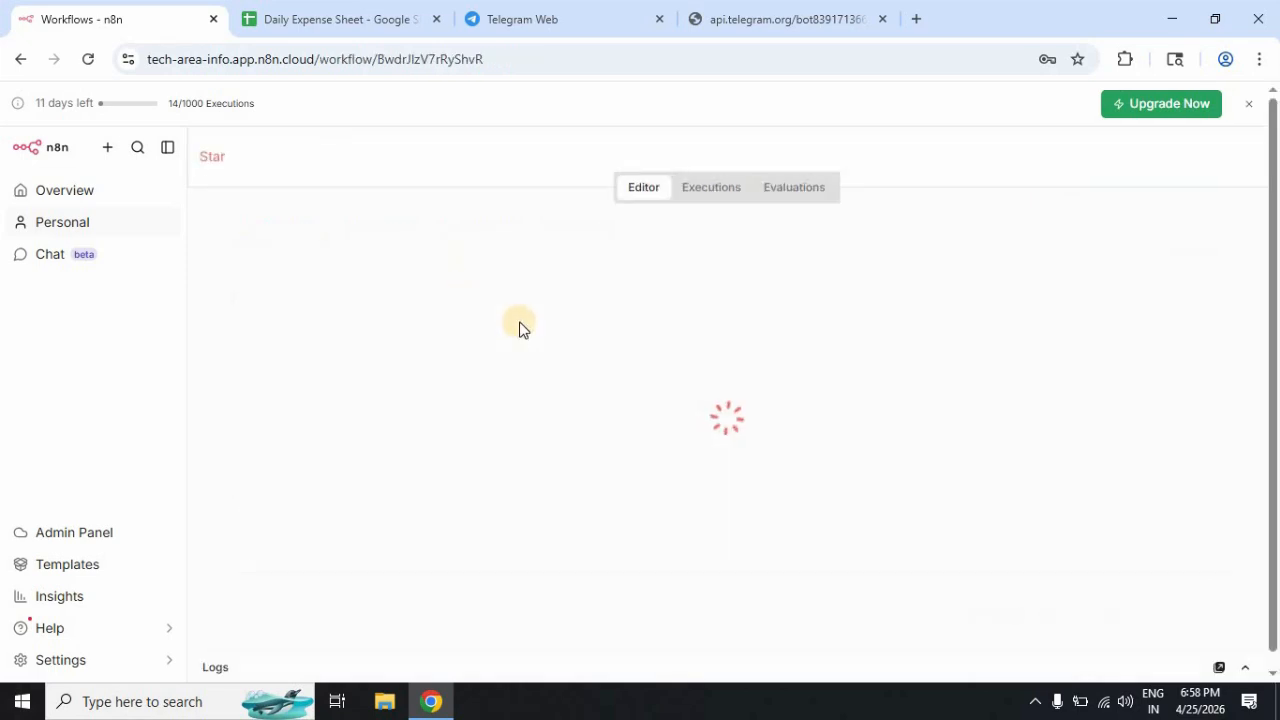
pyautogui.click(737, 190)
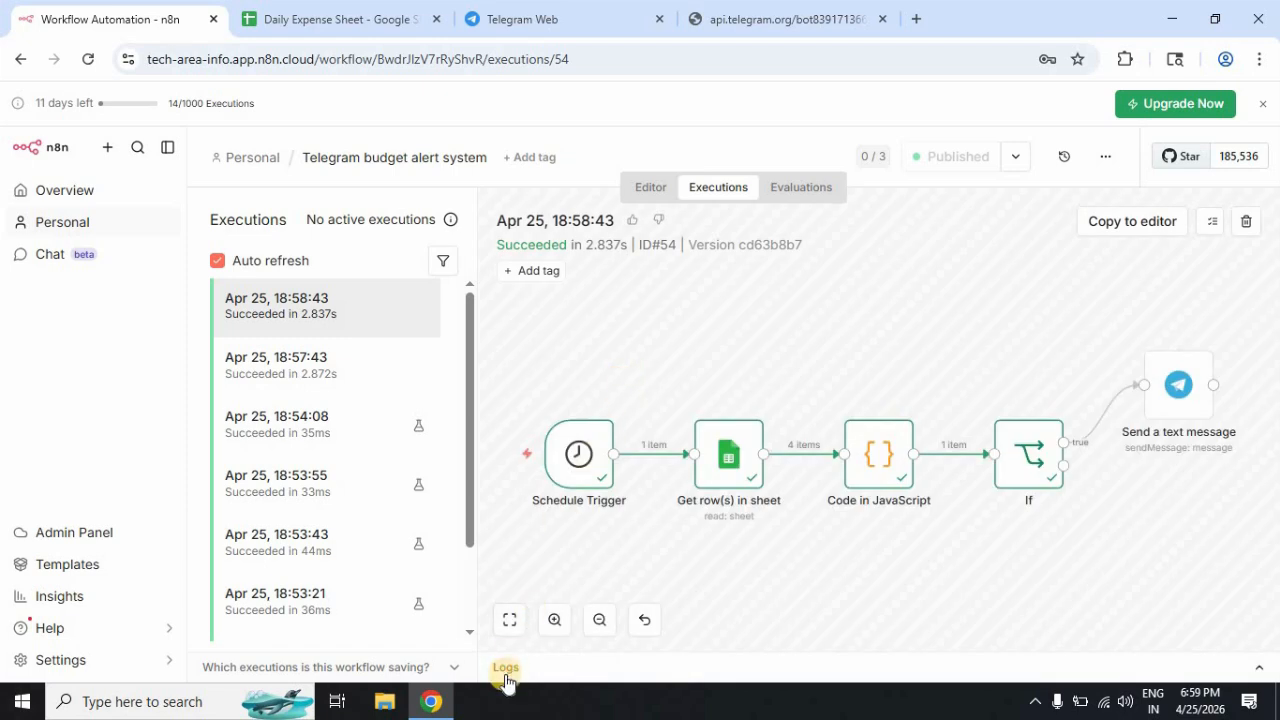
pyautogui.click(505, 668)
pyautogui.moveTo(652, 672); pyautogui.dragTo(697, 677)
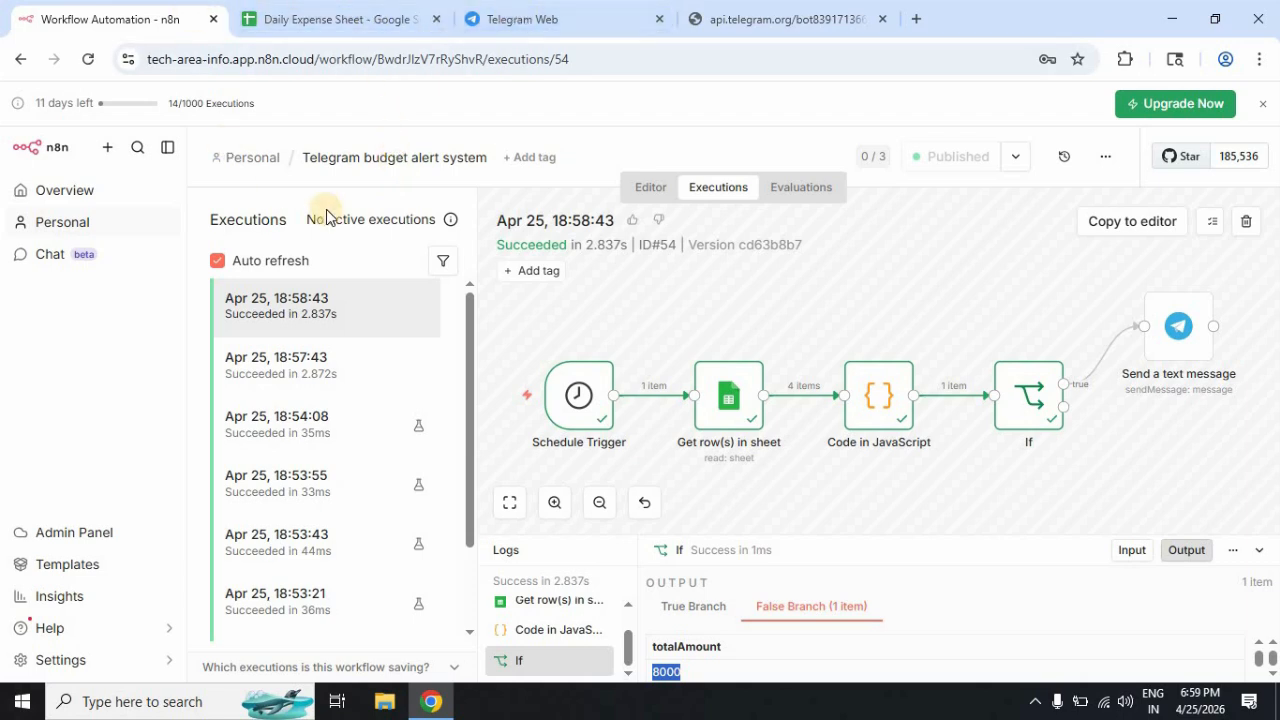
# Step: Send the expense message "3000 Travel" to the Tech Area n8n Bot in Telegram Web
pyautogui.click(505, 22)
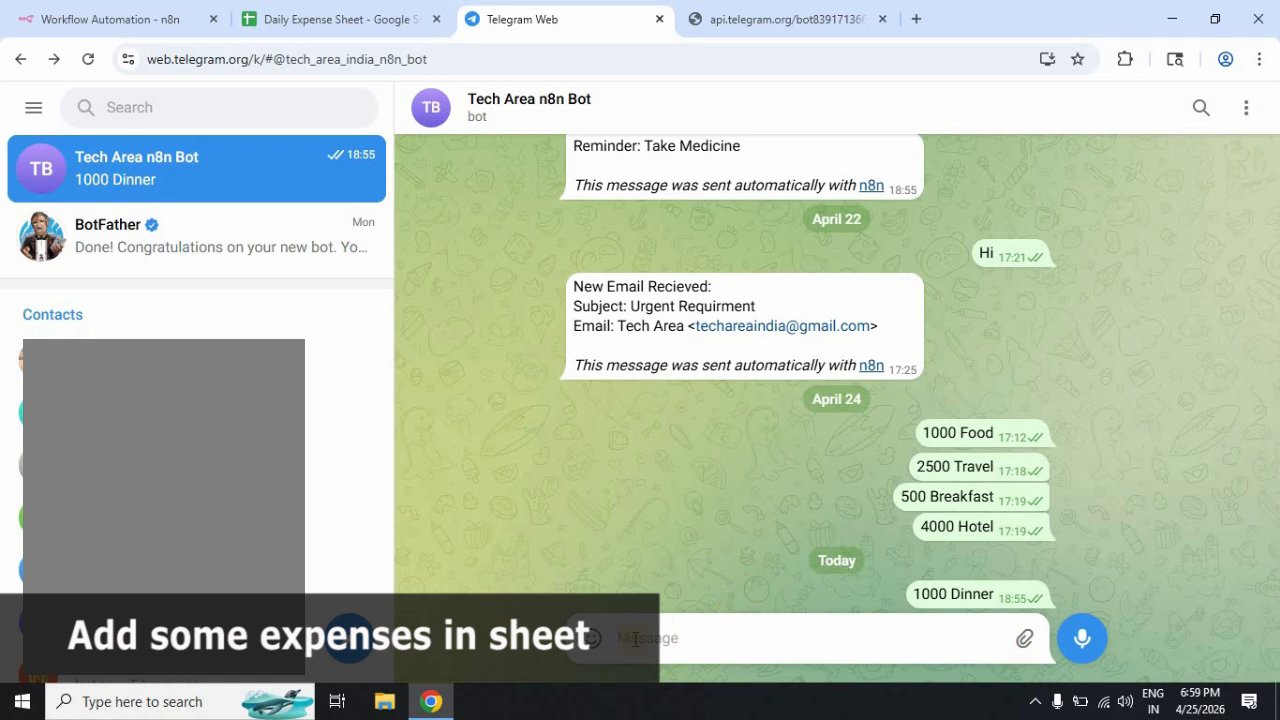
pyautogui.write('3000 Travel')
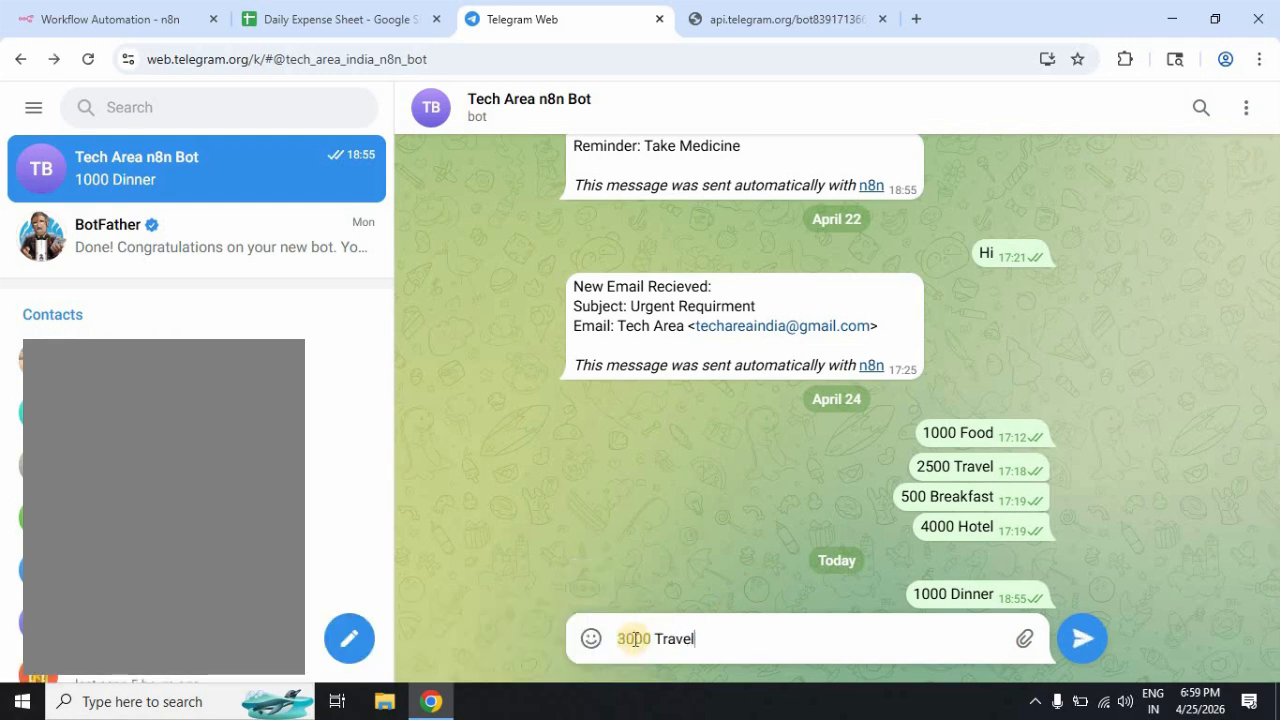
pyautogui.press('Return')
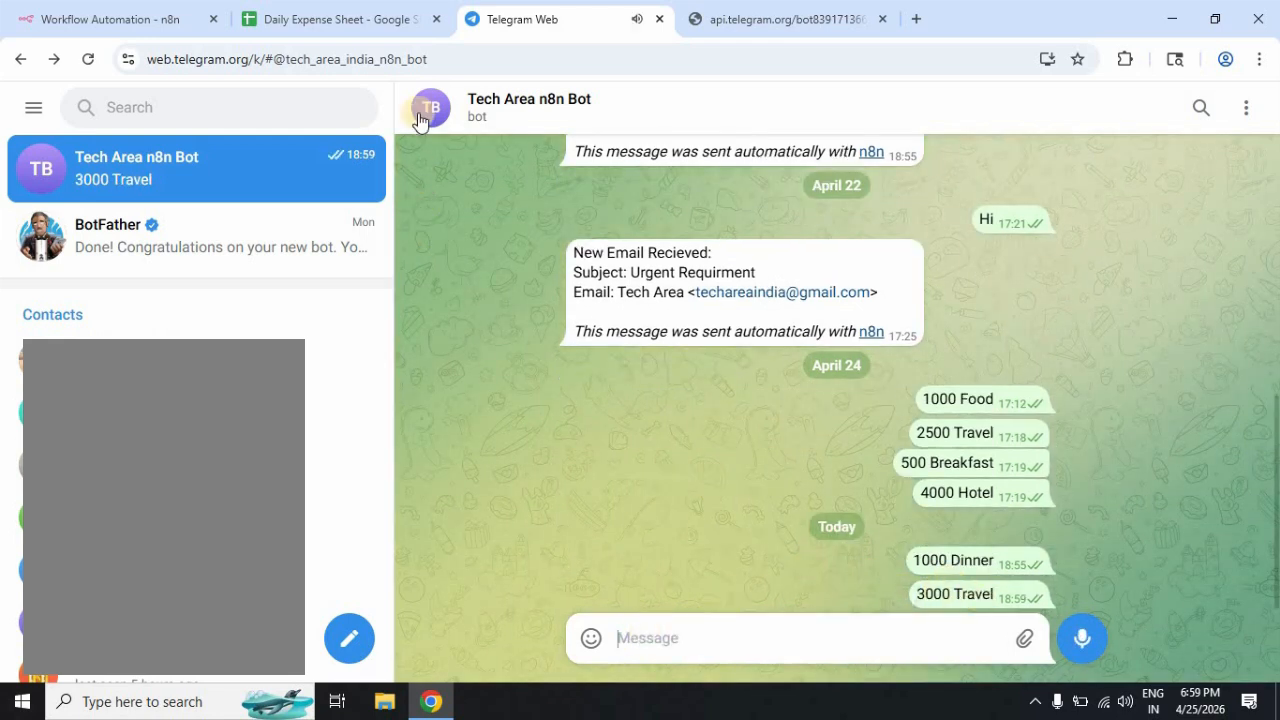
# Step: Check the new Travel row in the Daily Expense Sheet and the sum of the amounts in B2:B6
pyautogui.click(362, 17)
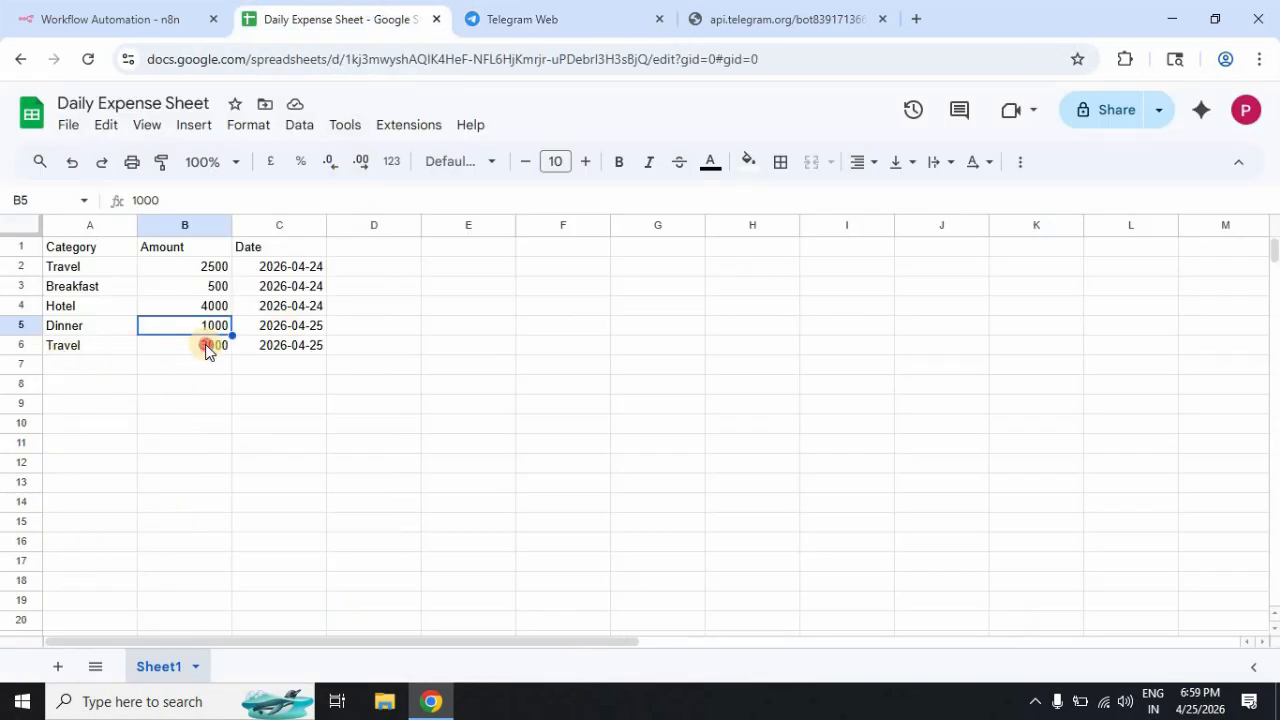
pyautogui.click(207, 347)
pyautogui.moveTo(199, 267); pyautogui.dragTo(197, 345)
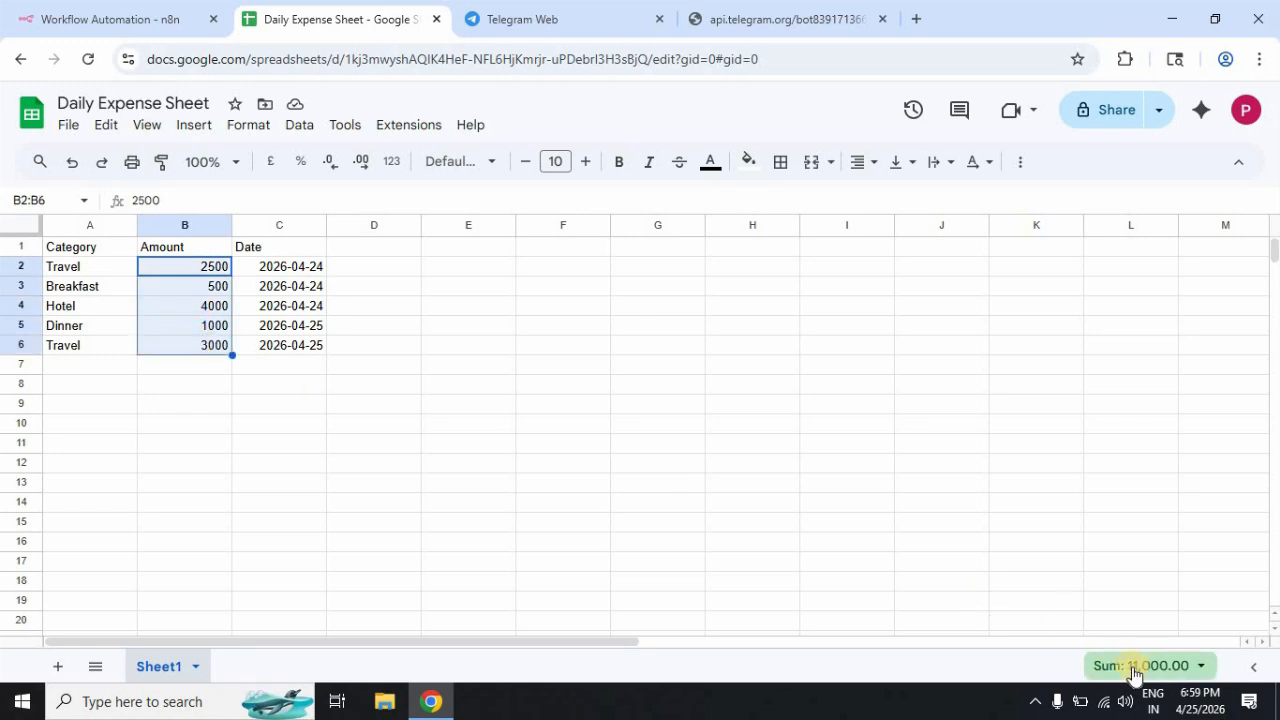
pyautogui.click(344, 421)
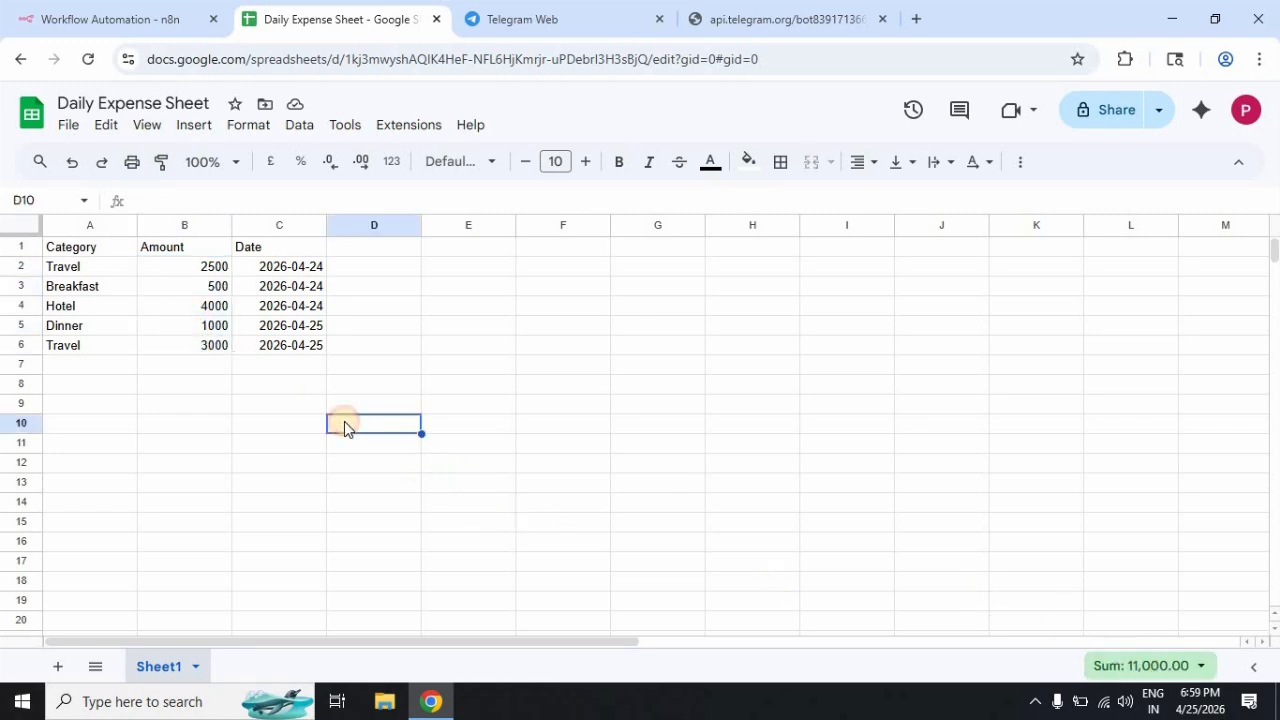
# Step: Reopen the Telegram budget alert system workflow in n8n and examine the If node's output for the execution following the new Travel expense
pyautogui.click(134, 18)
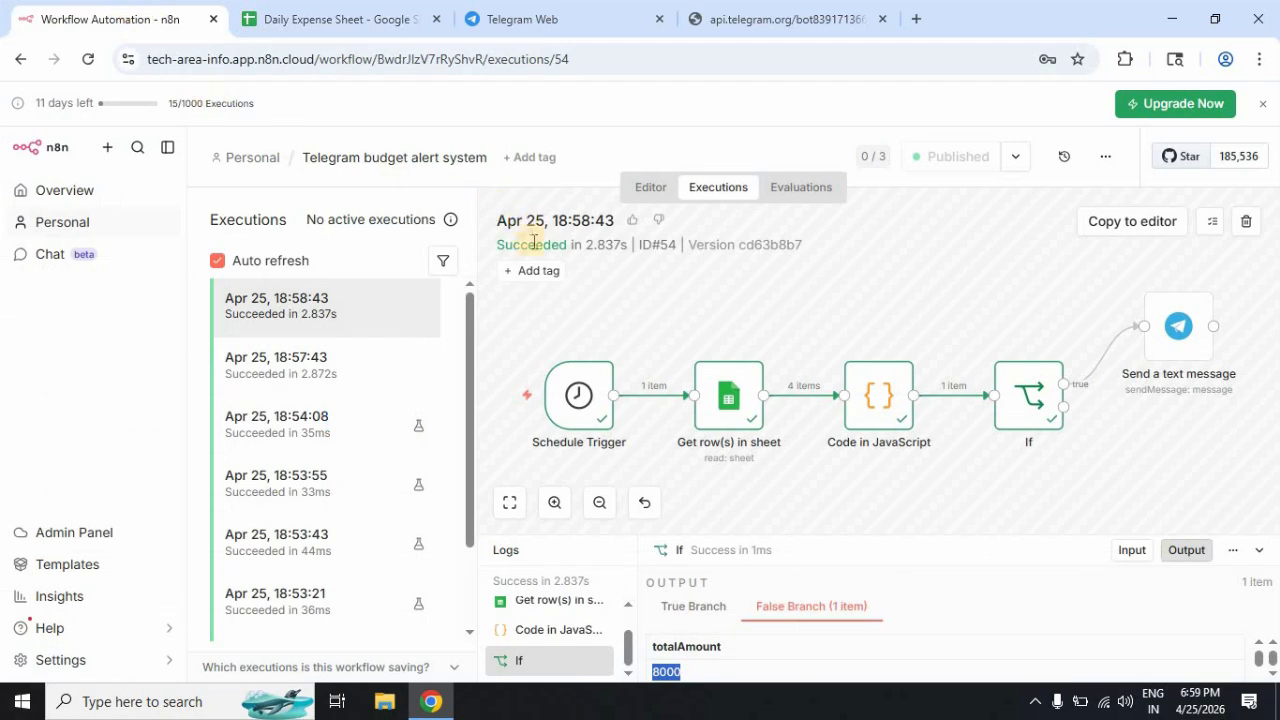
pyautogui.click(252, 157)
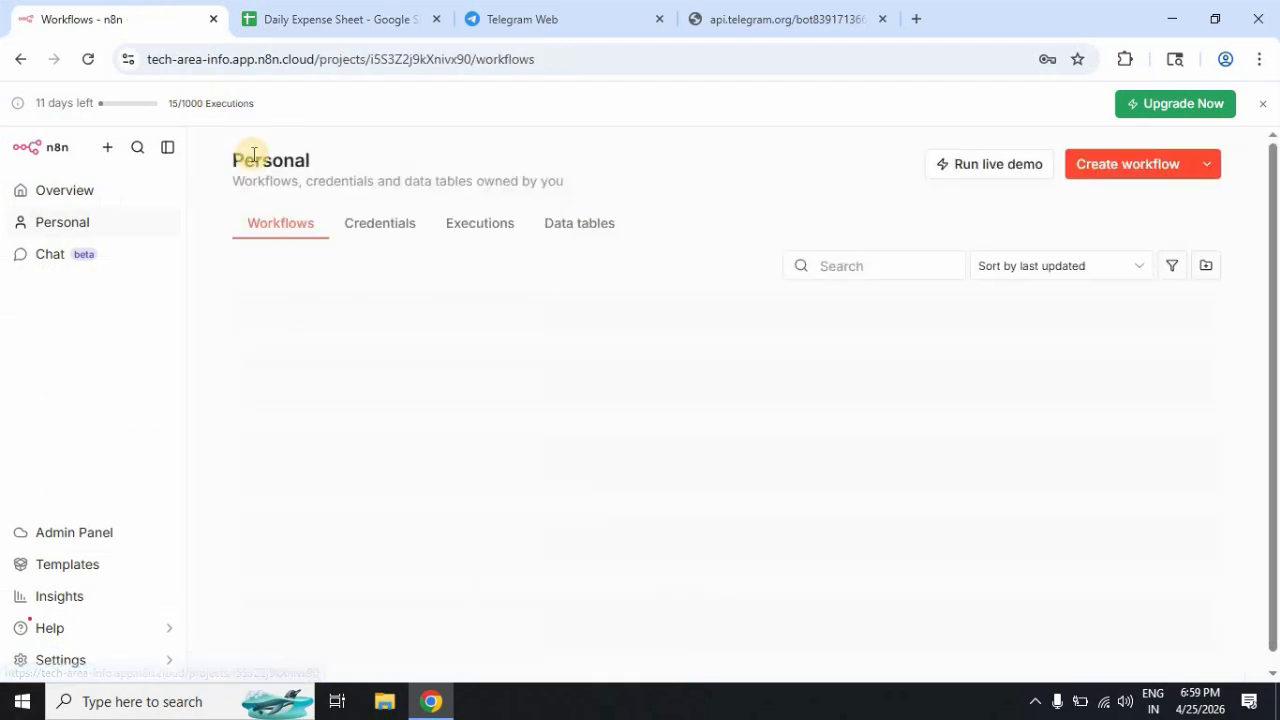
pyautogui.click(529, 309)
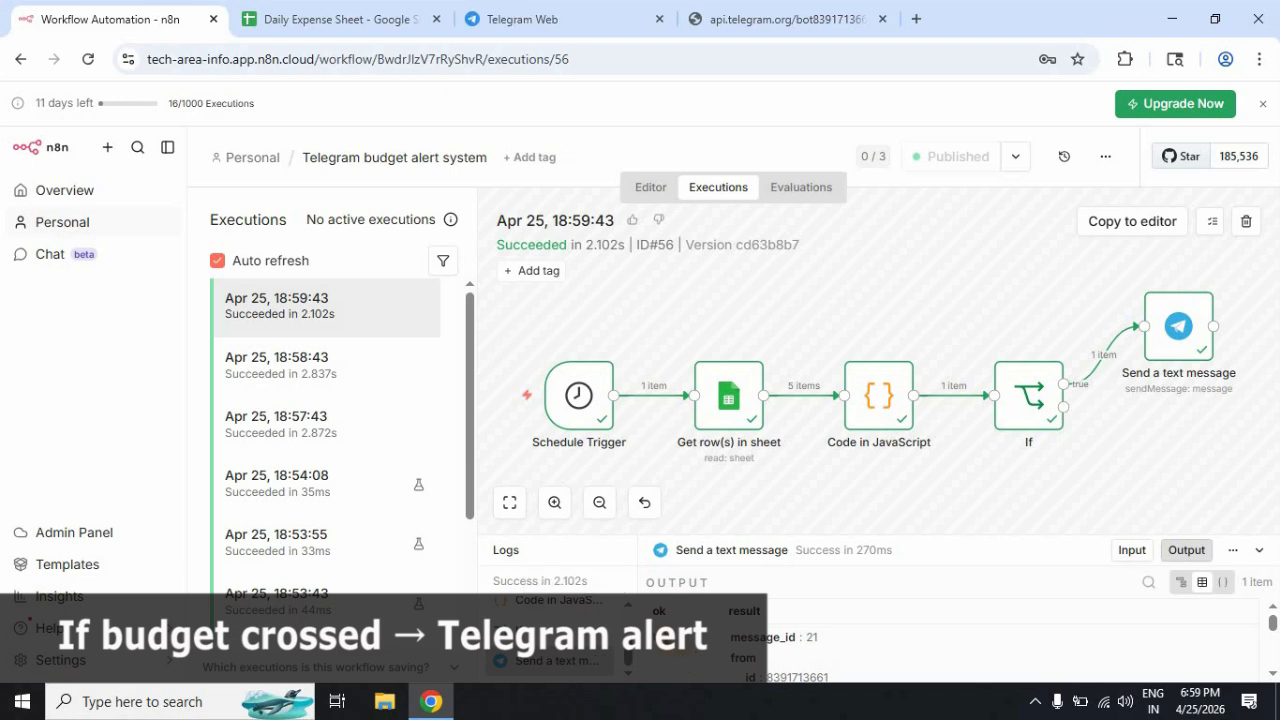
pyautogui.click(533, 631)
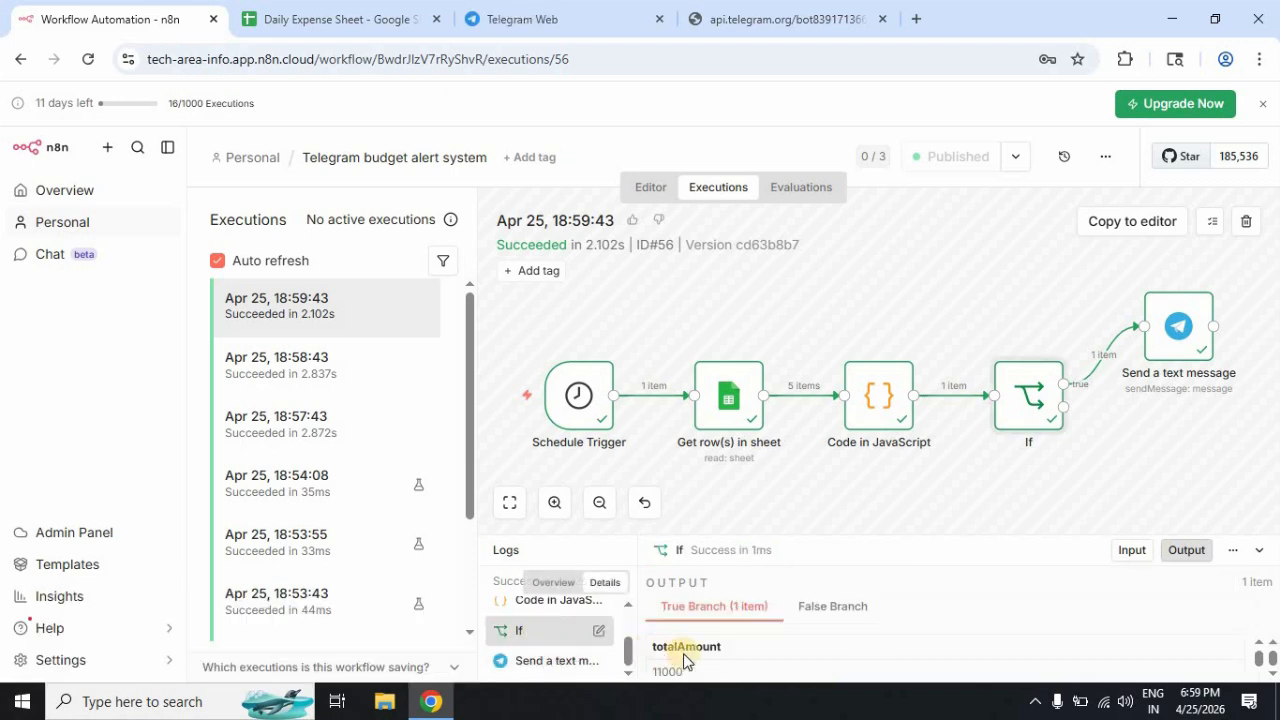
pyautogui.moveTo(649, 671); pyautogui.dragTo(712, 671)
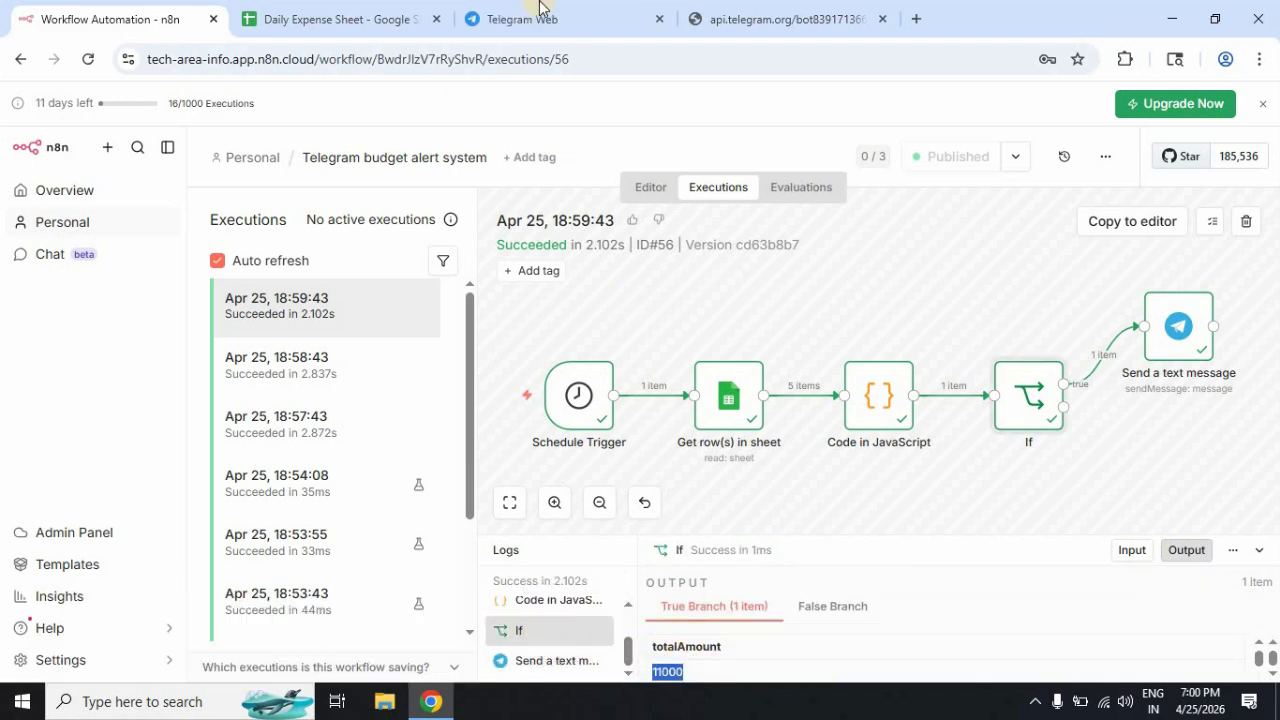
# Step: Read the budget alert message in the Telegram bot chat and return to the Personal project's workflow list in n8n
pyautogui.click(539, 12)
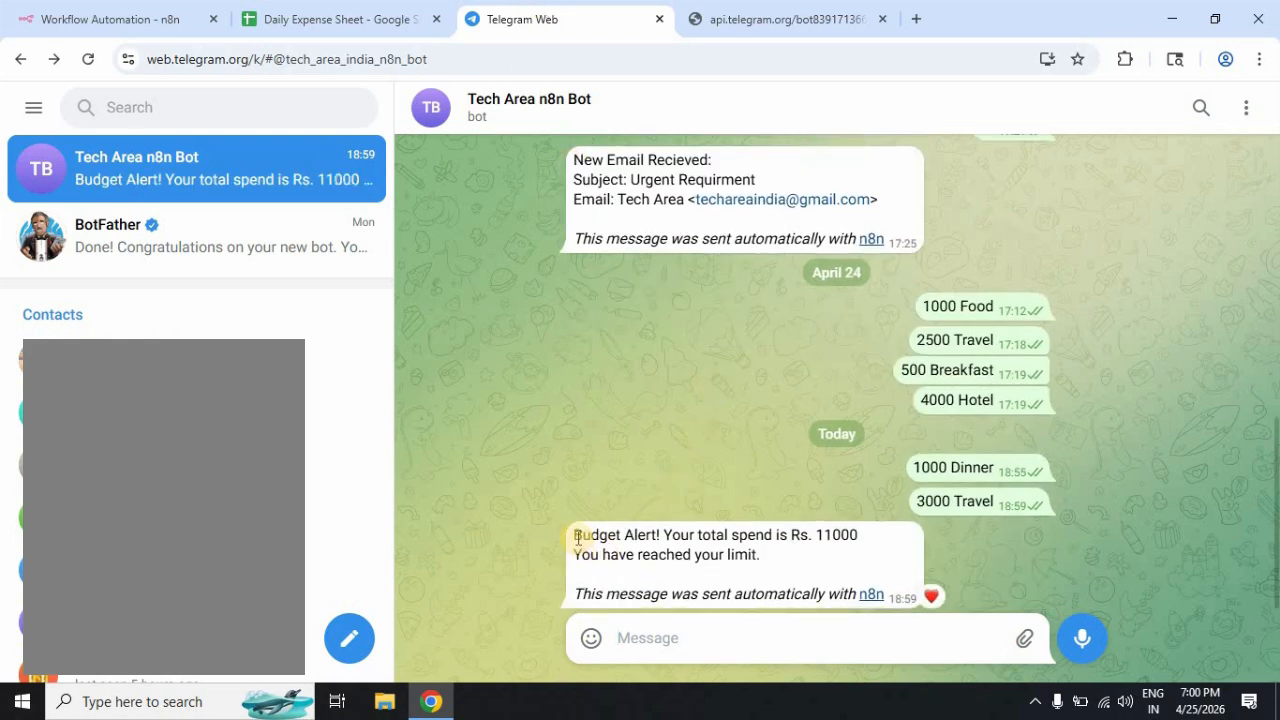
pyautogui.moveTo(578, 540); pyautogui.dragTo(866, 557)
pyautogui.click(875, 560)
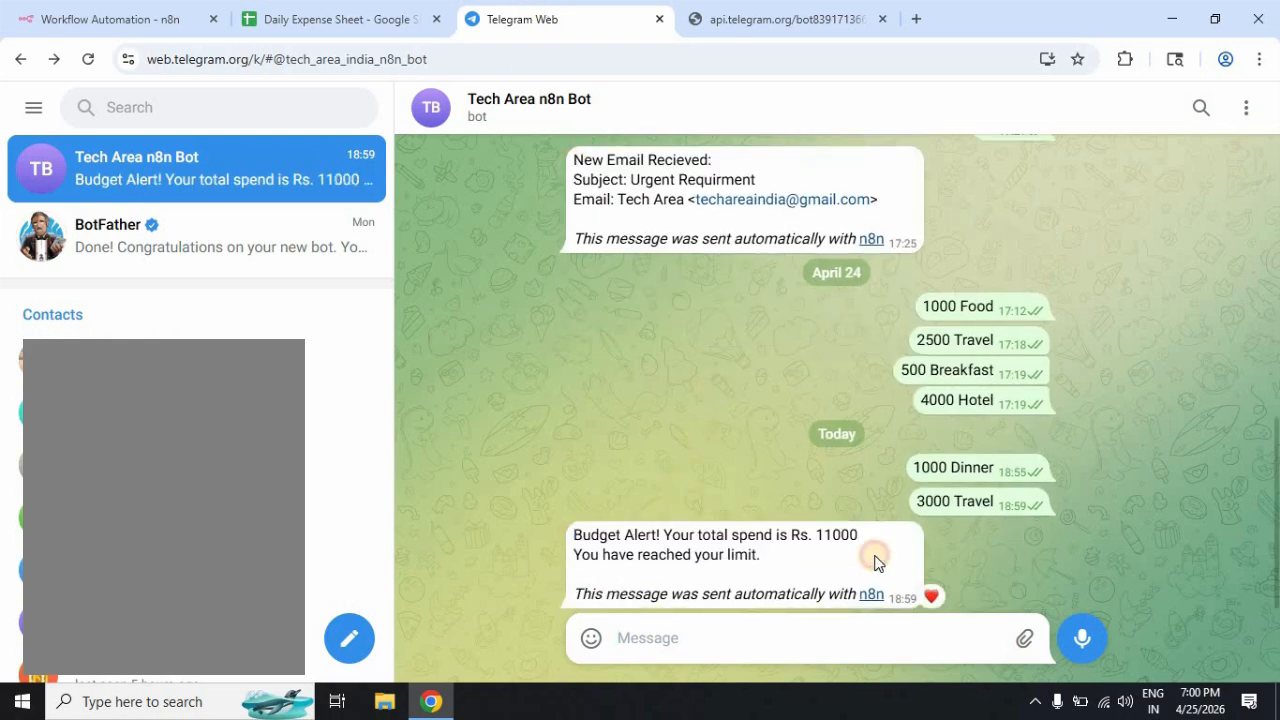
pyautogui.click(993, 556)
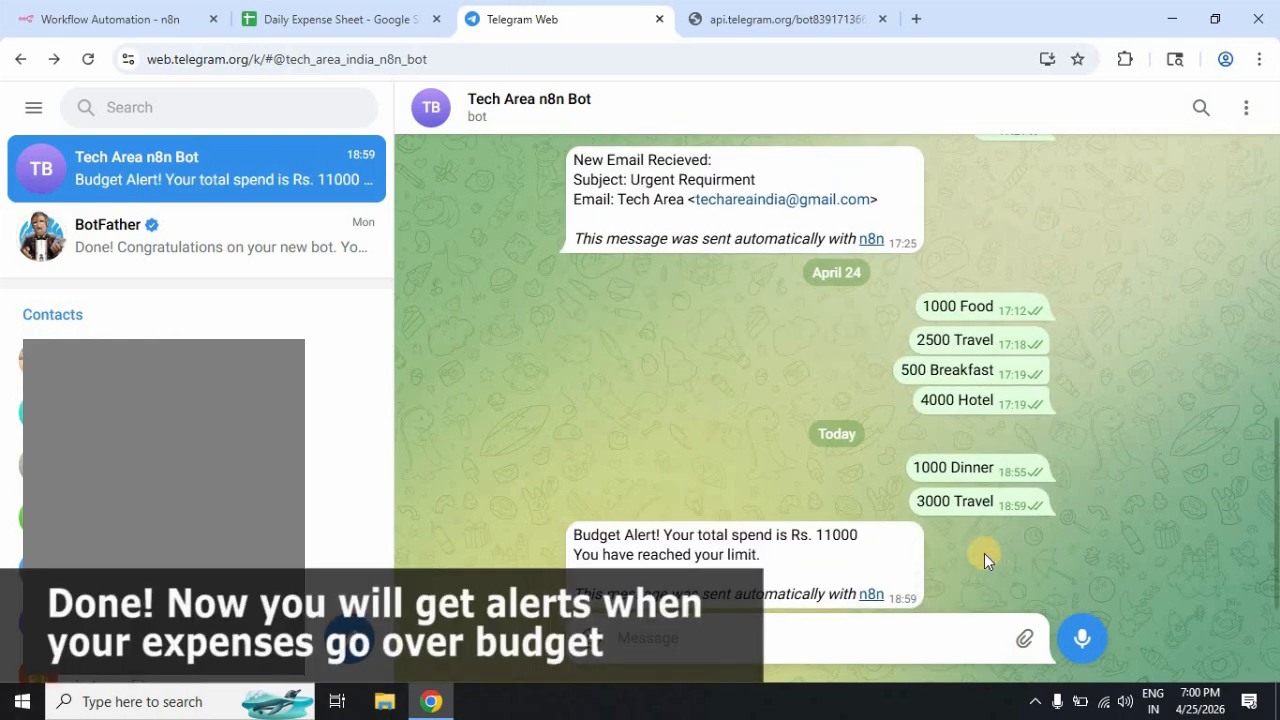
pyautogui.click(140, 16)
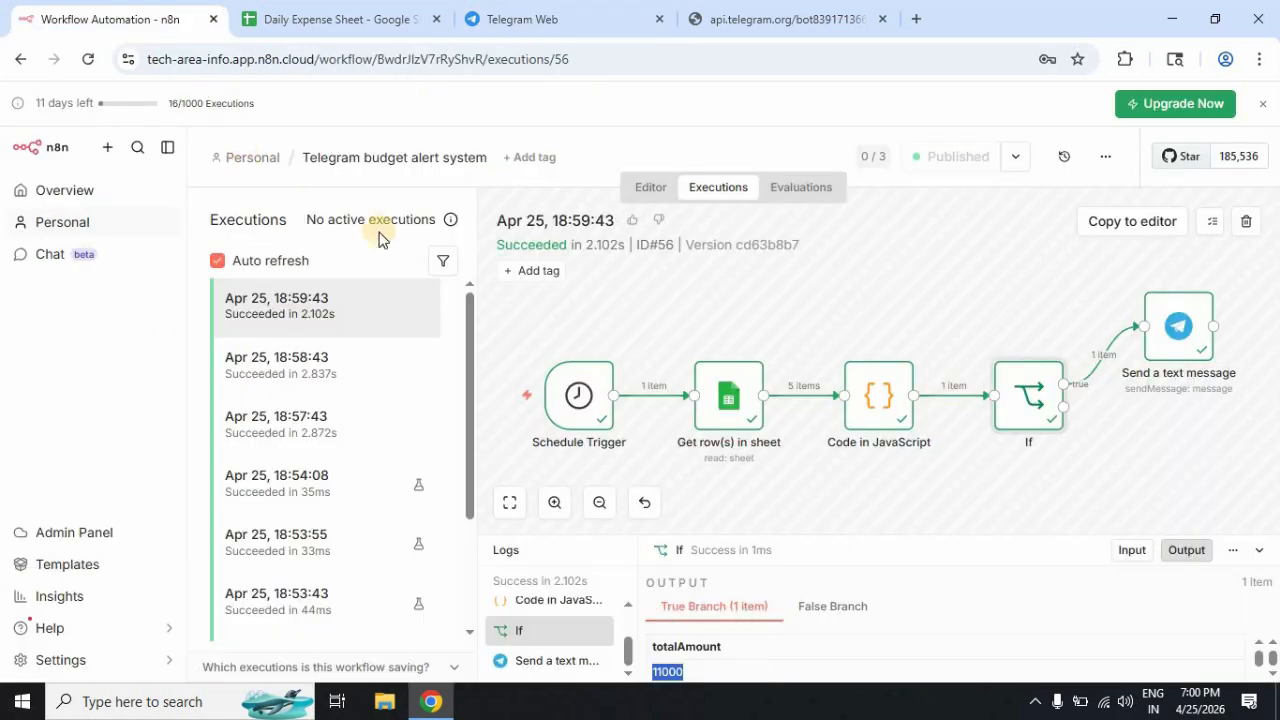
pyautogui.click(265, 158)
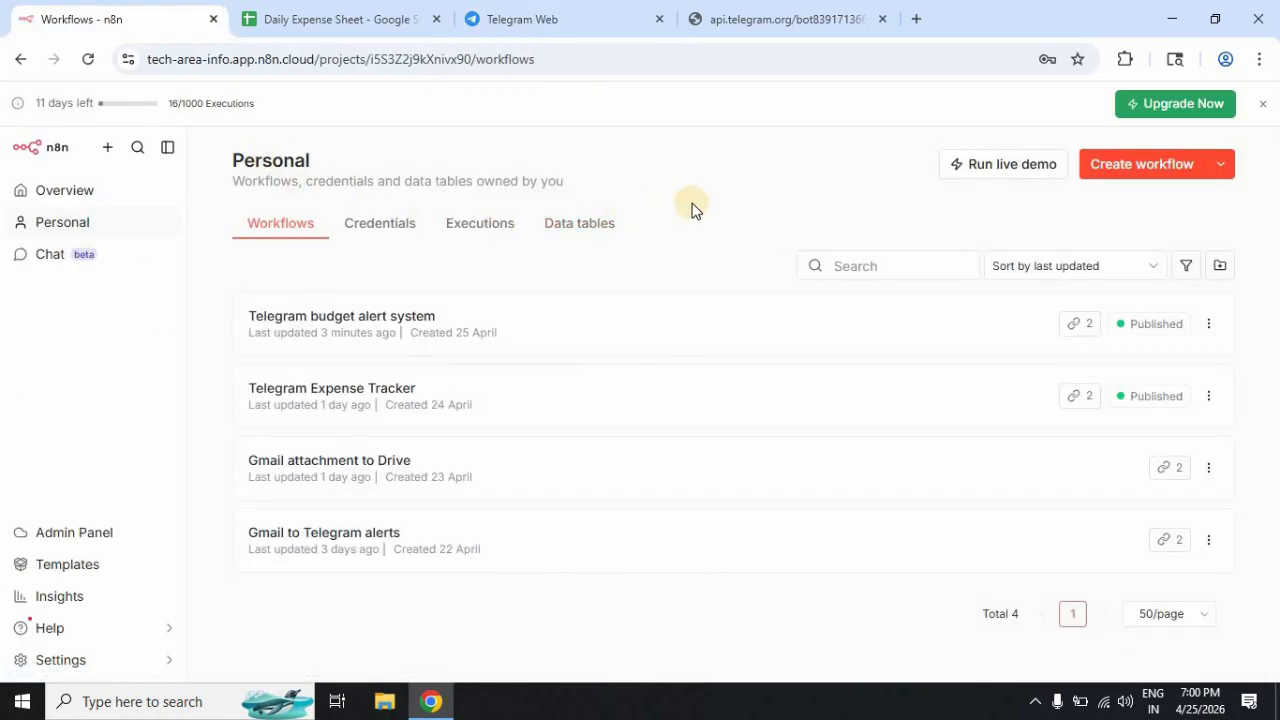